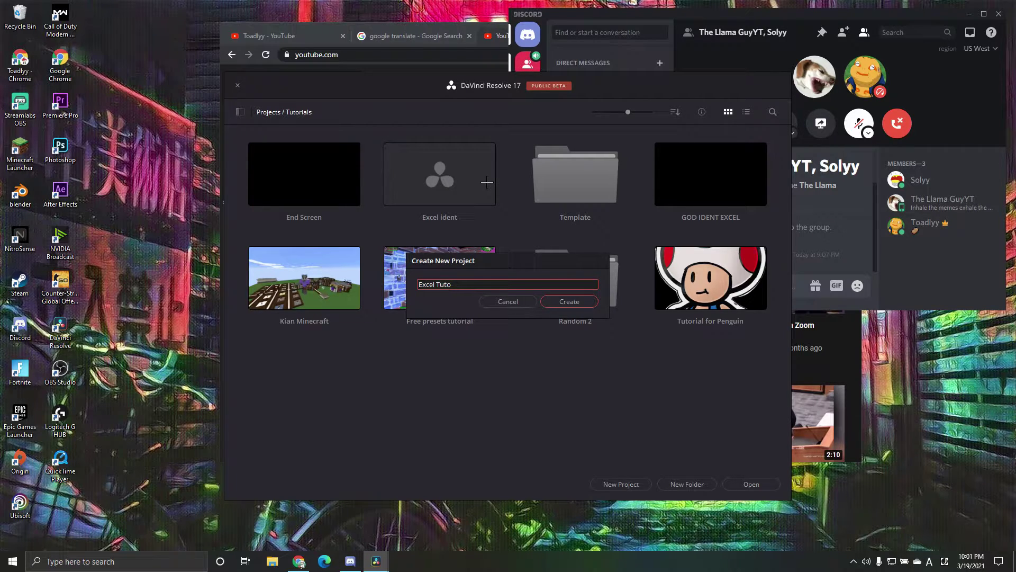
# Create a new project named "Excel Tut" and switch to the Edit page.
pyautogui.click(571, 305)
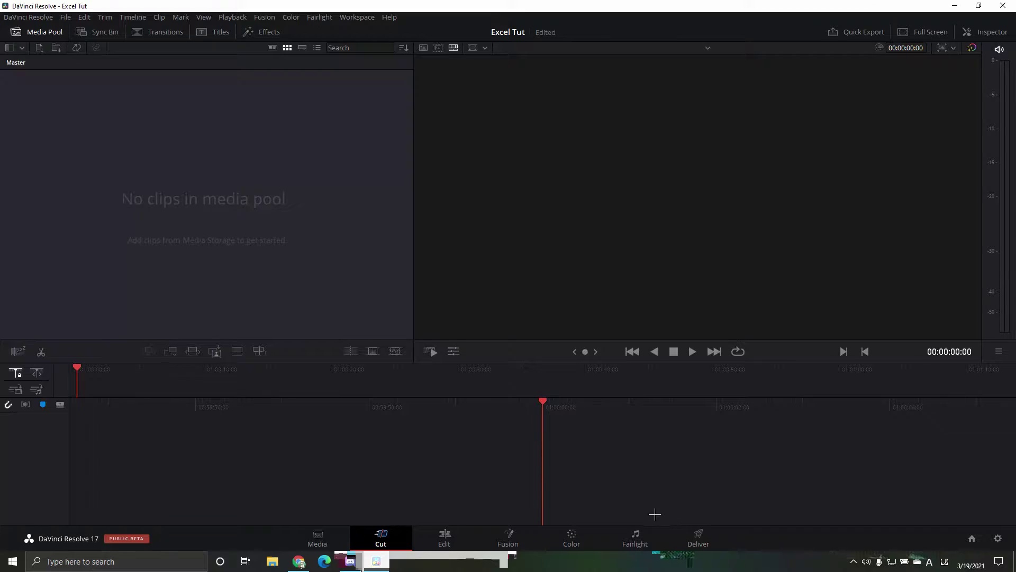
pyautogui.click(456, 542)
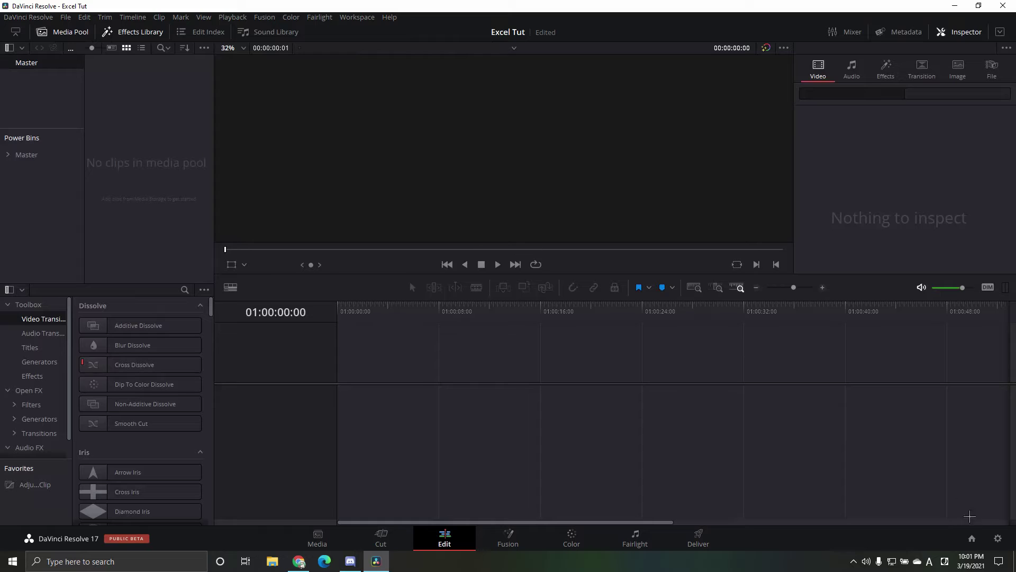
# Try to change the timeline frame rate in the project's master settings.
pyautogui.click(997, 538)
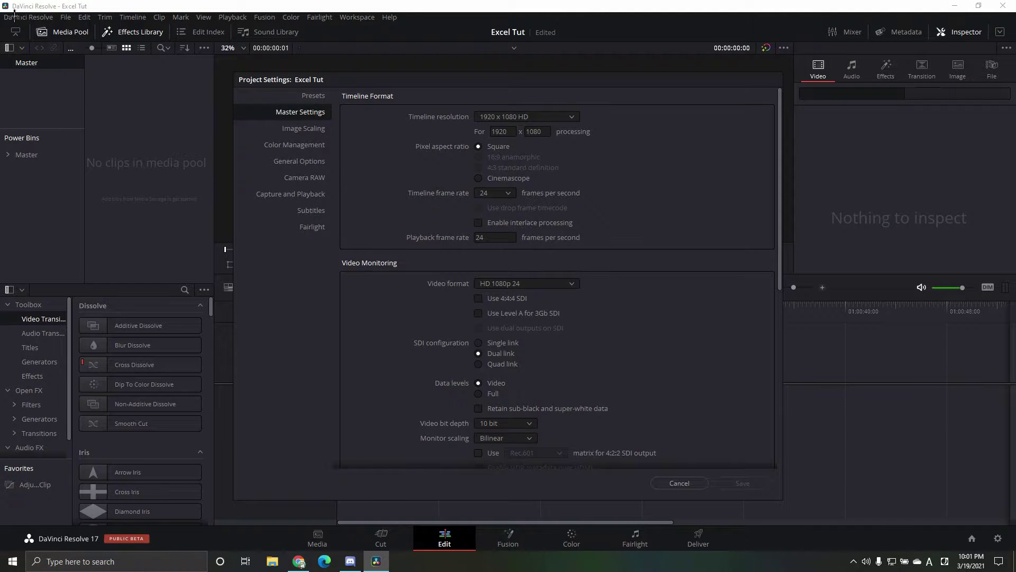
pyautogui.click(680, 482)
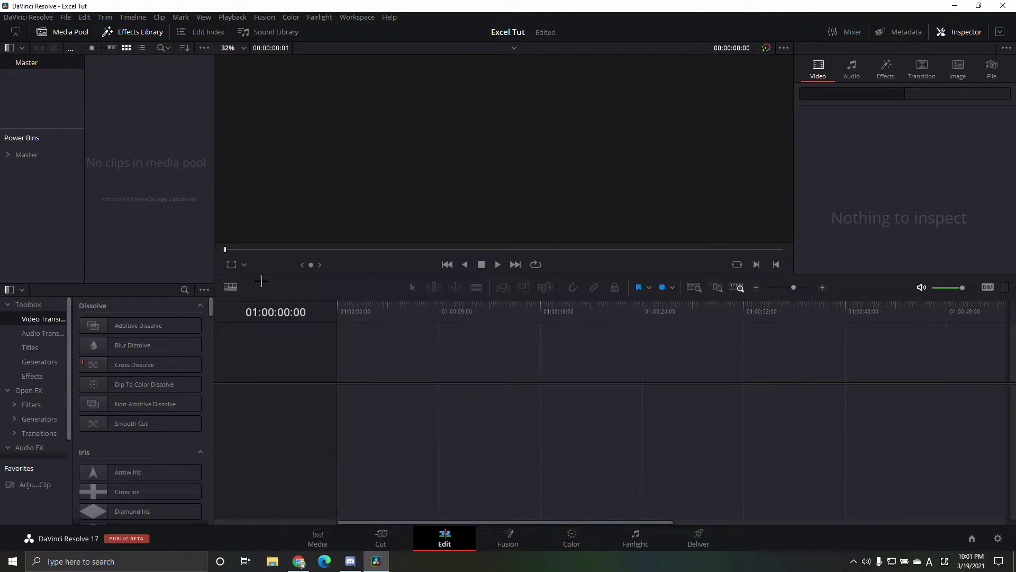
pyautogui.click(66, 17)
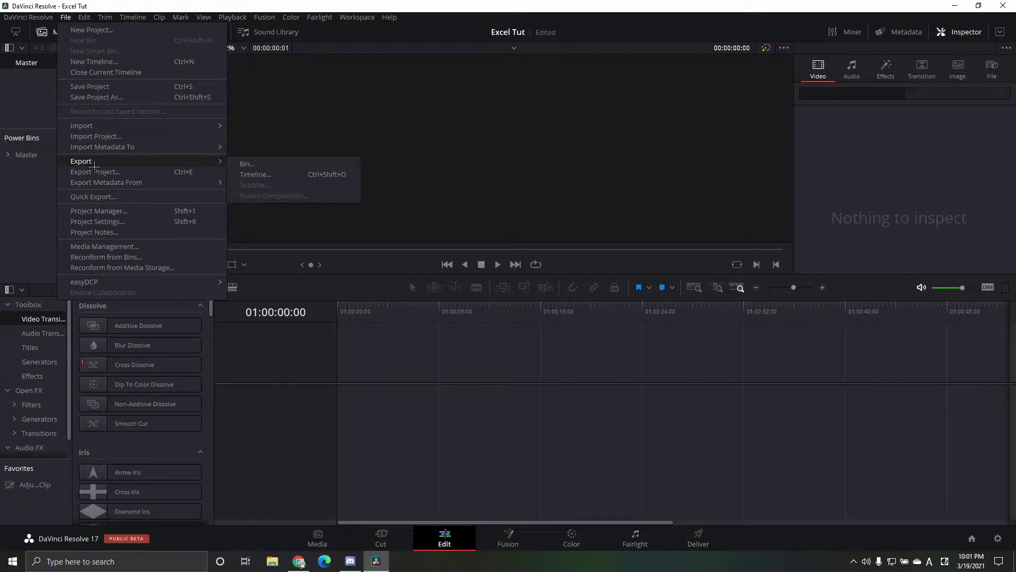
pyautogui.click(98, 222)
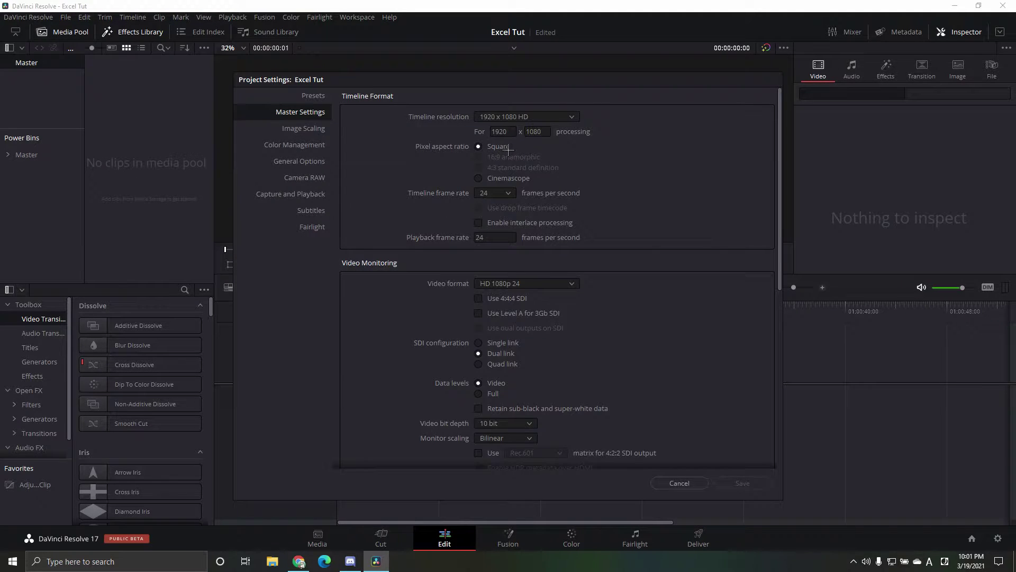
pyautogui.click(500, 193)
pyautogui.click(492, 316)
pyautogui.click(550, 119)
pyautogui.scroll(-5, 557, 176)
pyautogui.click(674, 182)
pyautogui.scroll(-10, 738, 179)
pyautogui.click(742, 482)
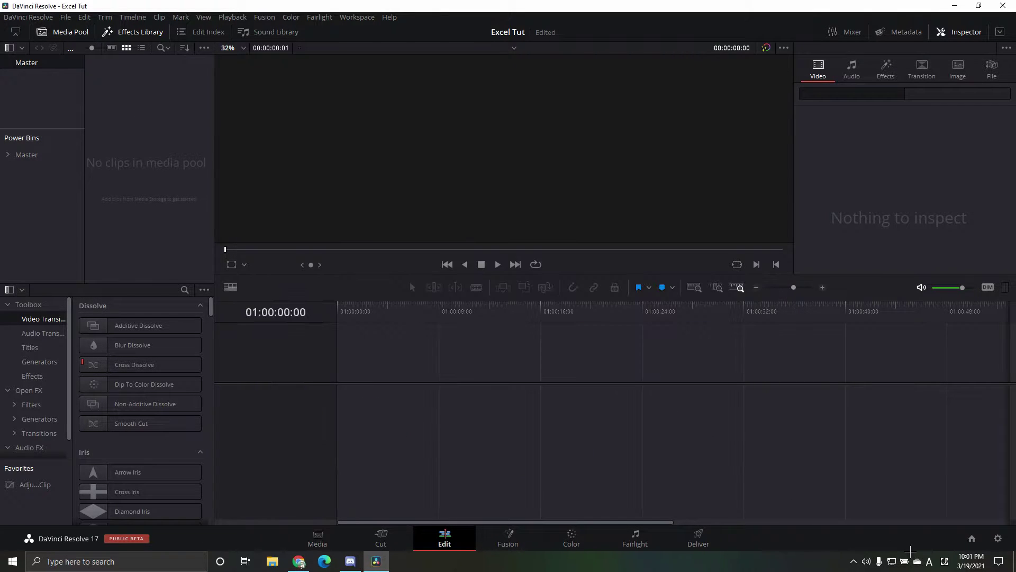
# Set the project's timeline frame rate to 60 frames per second and save the settings.
pyautogui.click(998, 538)
pyautogui.scroll(10, 551, 326)
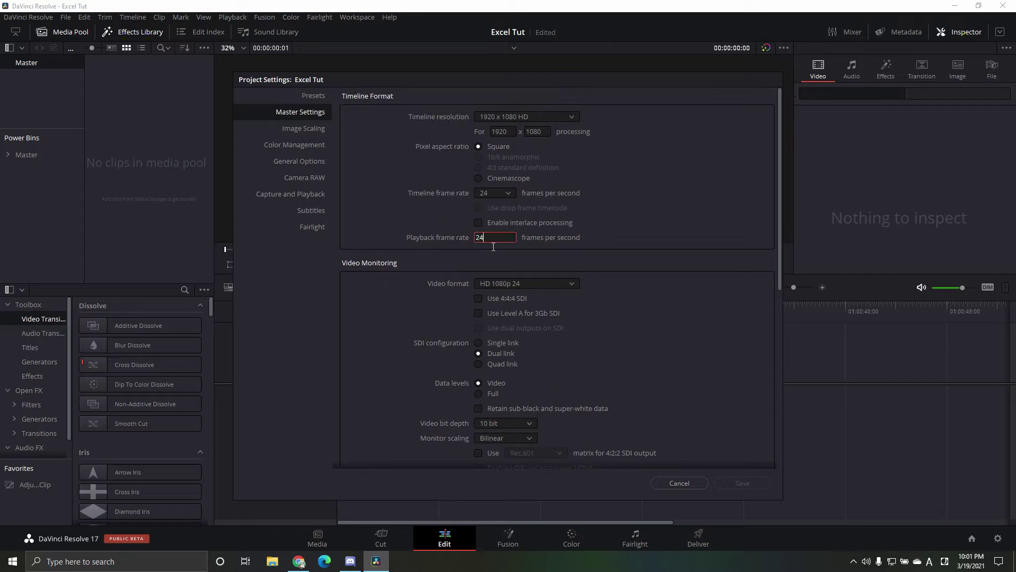
pyautogui.click(495, 193)
pyautogui.click(494, 318)
pyautogui.click(742, 483)
# Add a Fusion Composition effect to the start of the timeline and open it on the Fusion page.
pyautogui.click(43, 379)
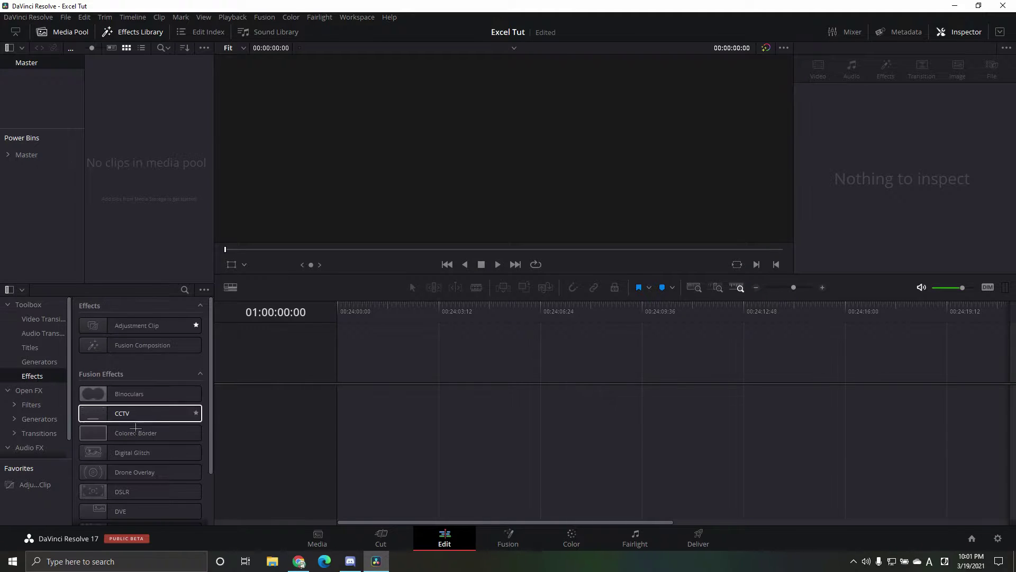
pyautogui.click(537, 361)
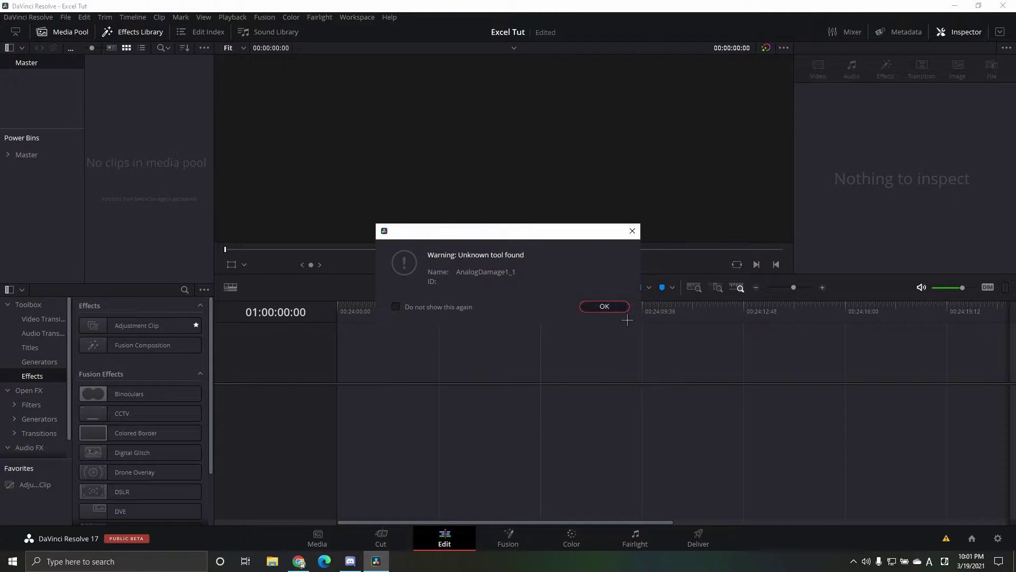
pyautogui.click(604, 306)
pyautogui.moveTo(143, 344); pyautogui.dragTo(455, 410)
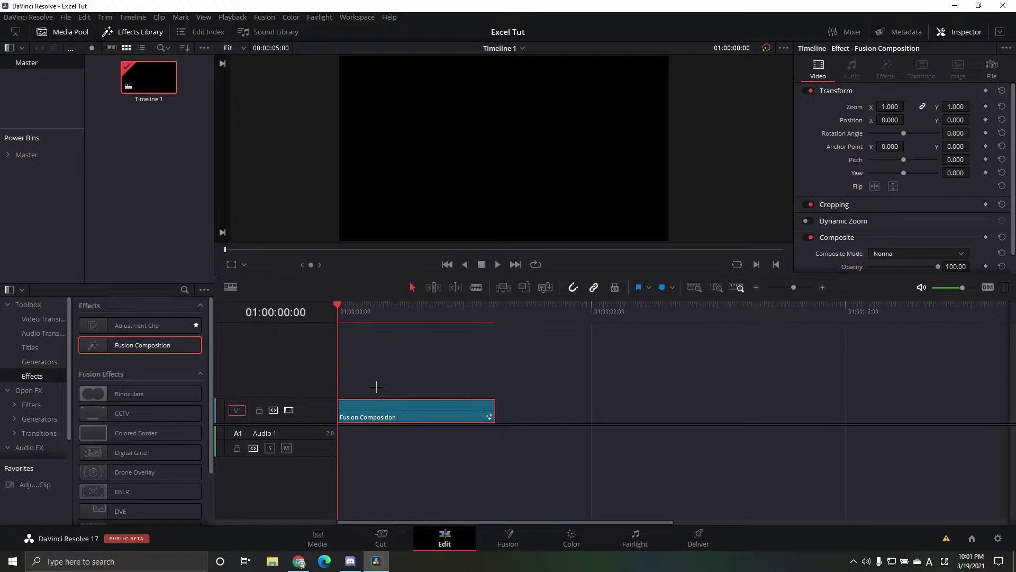
pyautogui.moveTo(342, 314)
pyautogui.mouseDown()
pyautogui.moveTo(457, 319)
pyautogui.moveTo(401, 359)
pyautogui.mouseUp()
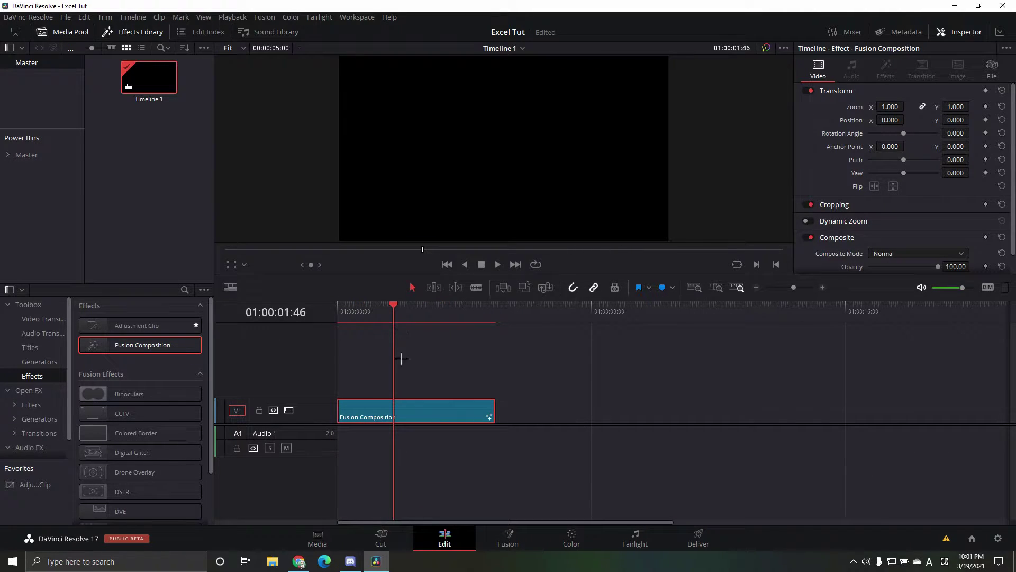
pyautogui.click(526, 549)
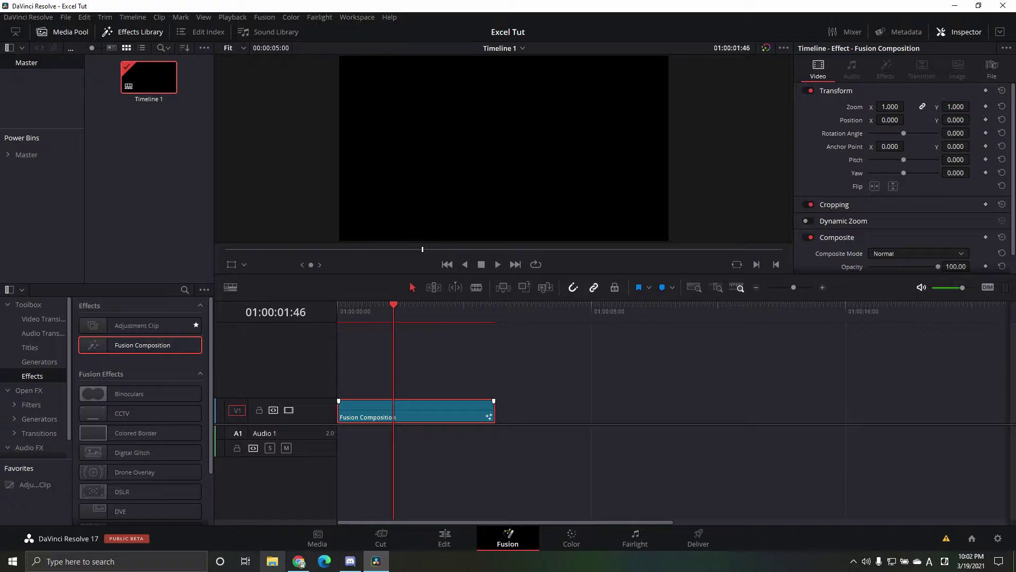
# Import the "Excel God tutorial" setting file from D:\Editing\Tutorials Stuff\Ident templates into the node graph.
pyautogui.click(272, 561)
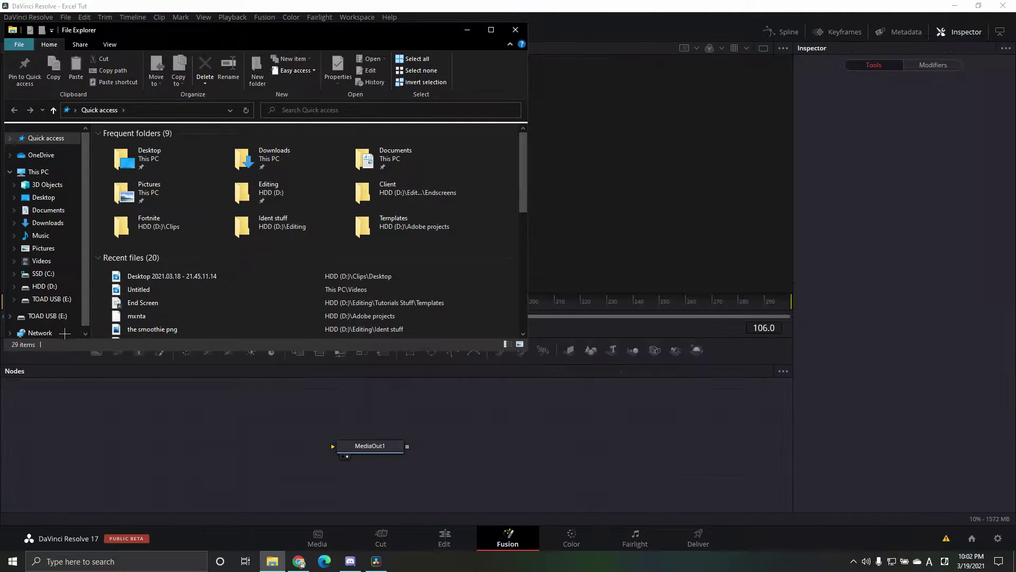
pyautogui.click(52, 299)
pyautogui.click(45, 287)
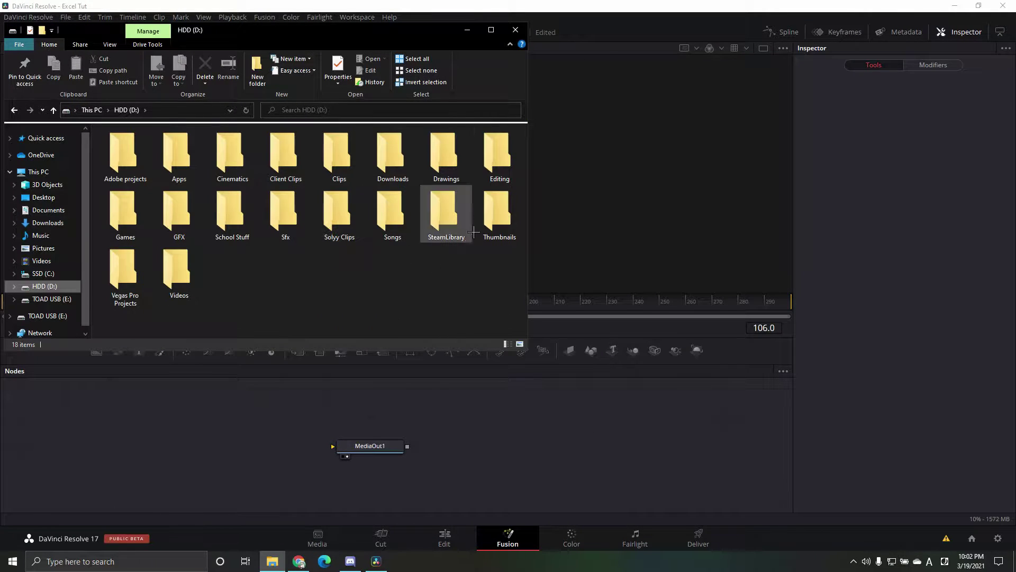
pyautogui.click(503, 159)
pyautogui.doubleClick(502, 158)
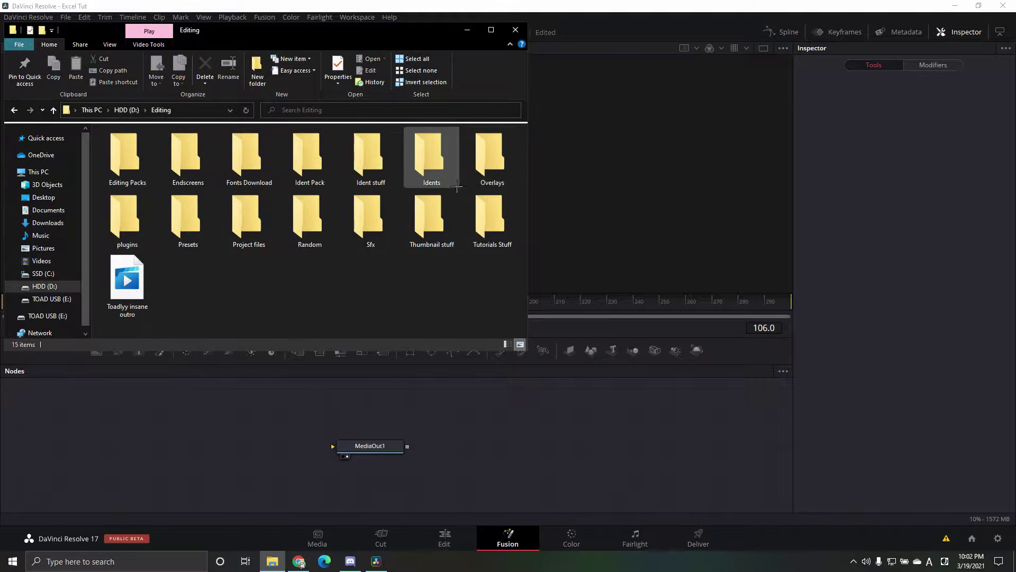
pyautogui.doubleClick(434, 217)
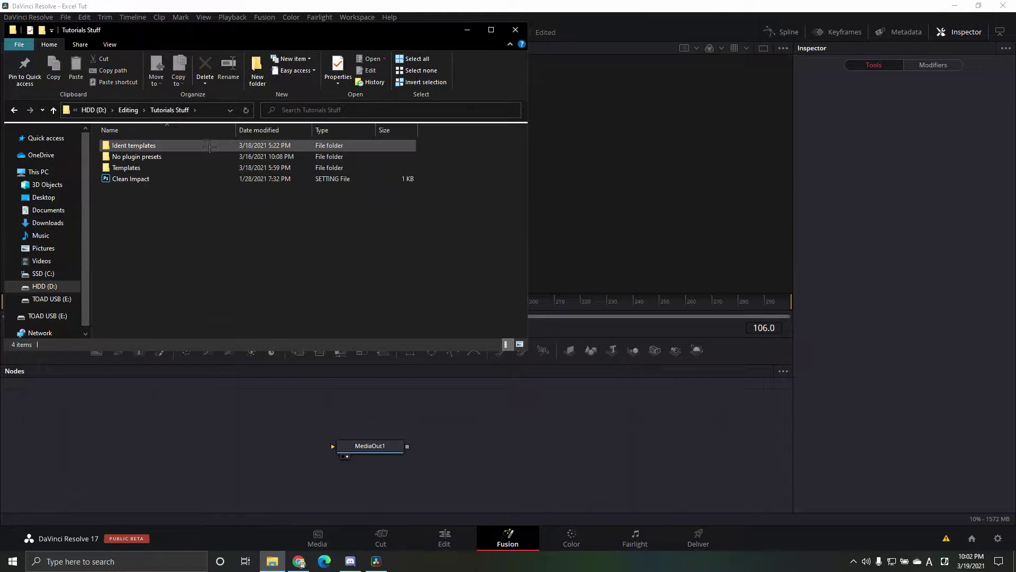
pyautogui.doubleClick(209, 167)
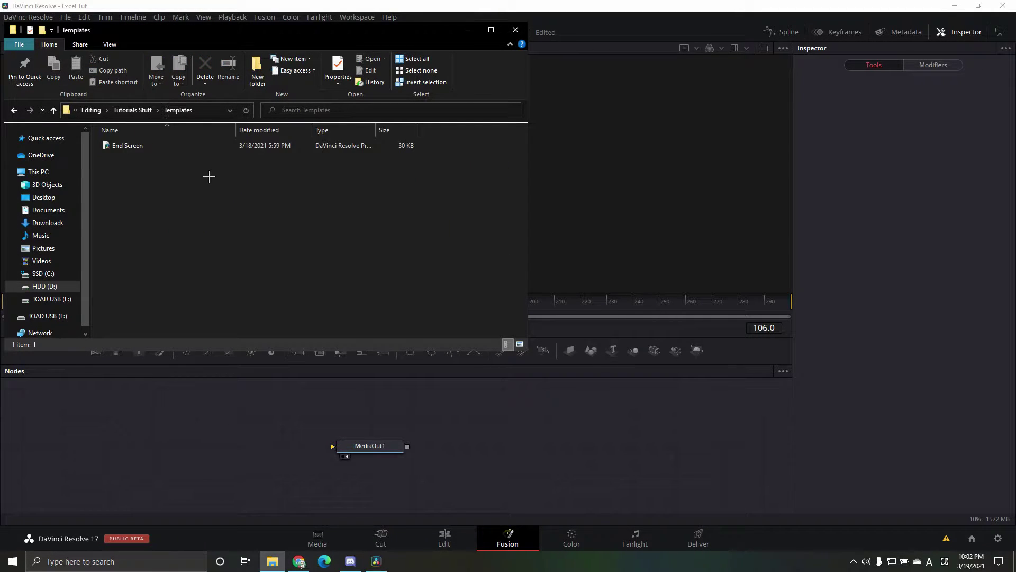
pyautogui.click(152, 113)
pyautogui.doubleClick(152, 149)
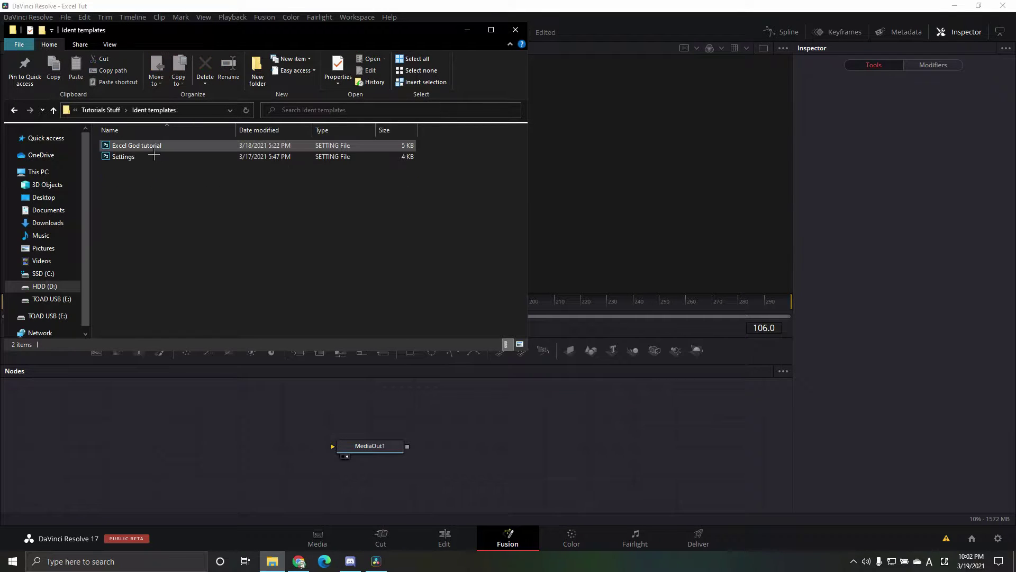
pyautogui.moveTo(170, 142); pyautogui.dragTo(559, 417)
# Place MediaOut1 beside DropShadow1, connect DropShadow1's output to it, and display MediaOut1 in the second viewer.
pyautogui.moveTo(501, 467); pyautogui.dragTo(445, 515)
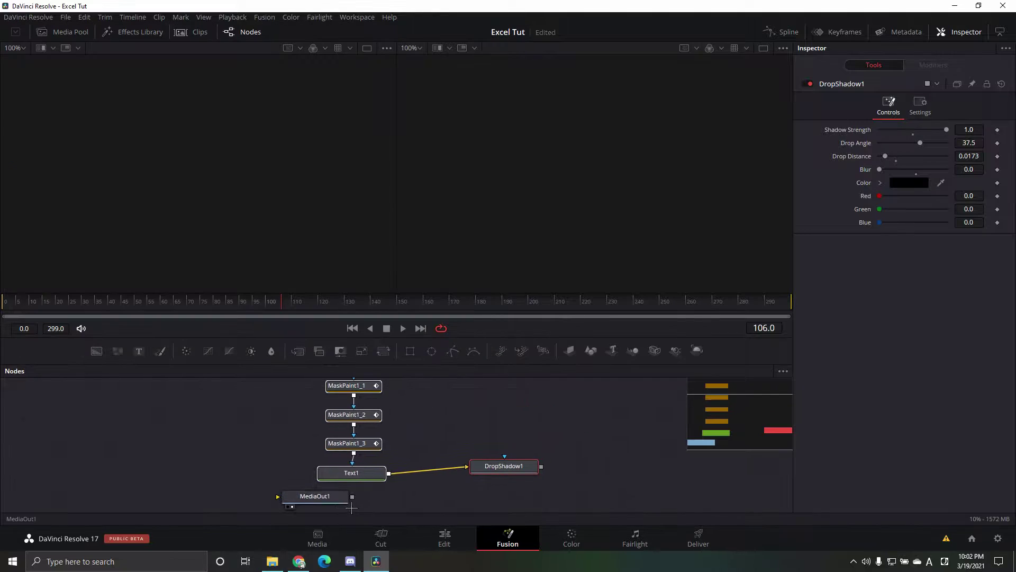
pyautogui.moveTo(334, 498); pyautogui.dragTo(627, 477)
pyautogui.moveTo(465, 463); pyautogui.dragTo(358, 483)
pyautogui.scroll(-2, 374, 470)
pyautogui.click(404, 487)
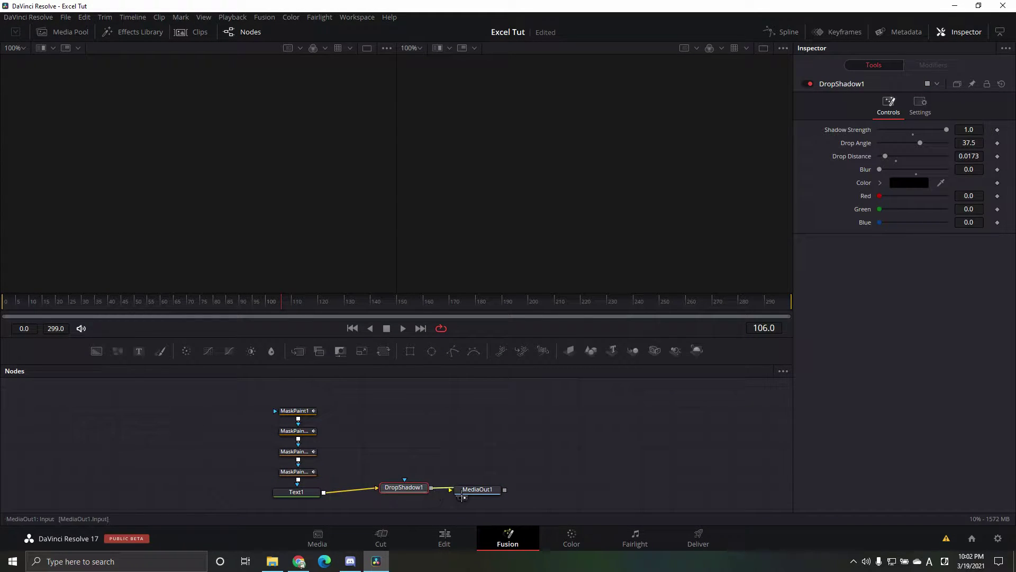
pyautogui.moveTo(431, 488); pyautogui.dragTo(462, 496)
pyautogui.click(463, 497)
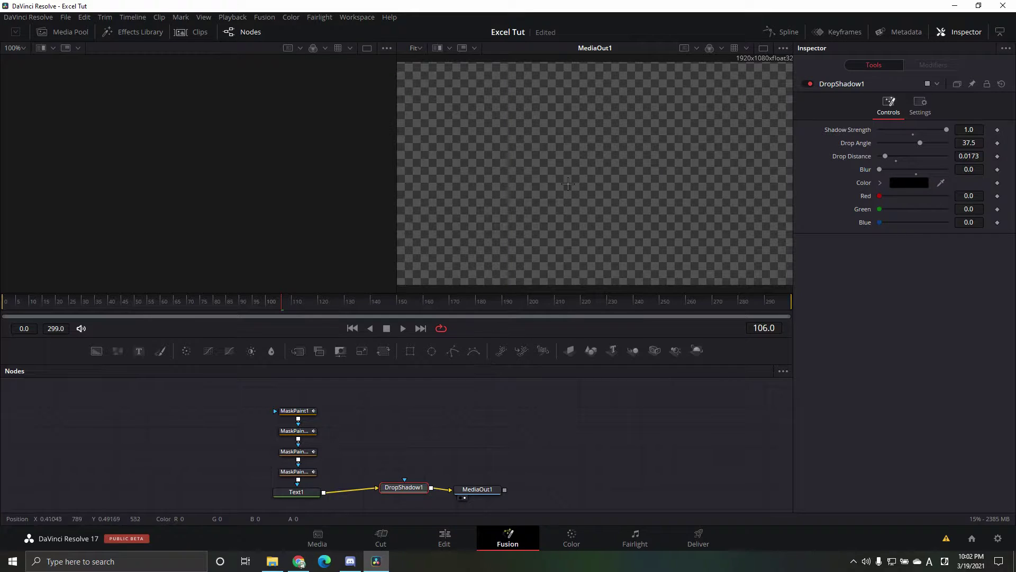
# Replace the placeholder text of the Text1 node with "lyk".
pyautogui.click(318, 496)
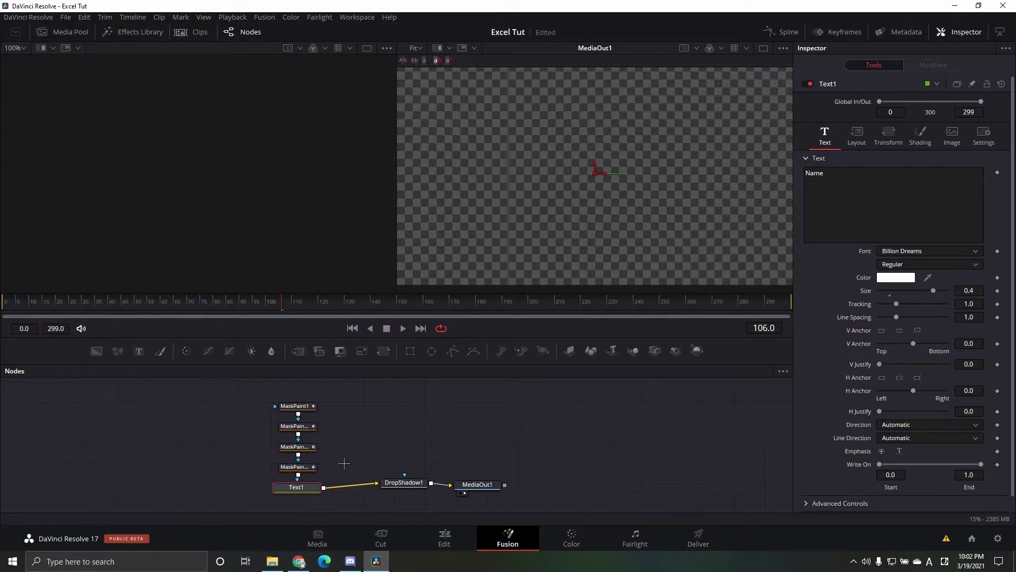
pyautogui.click(824, 178)
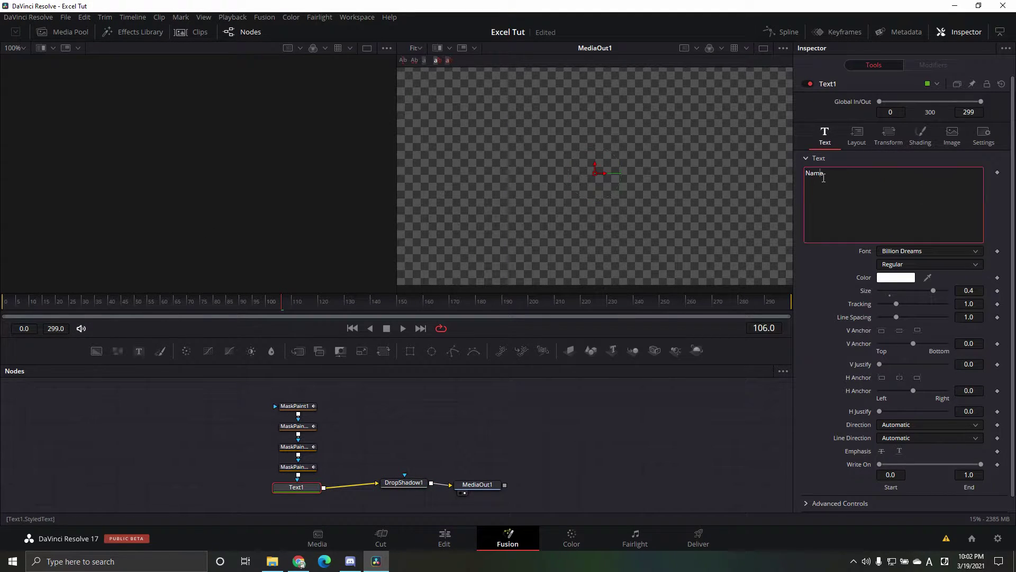
pyautogui.doubleClick(824, 177)
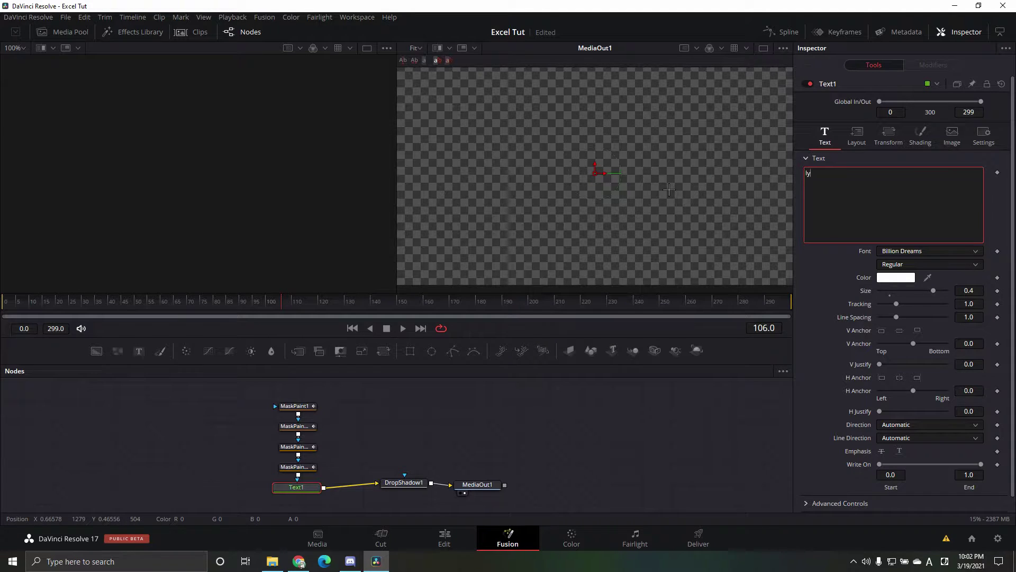
pyautogui.click(595, 473)
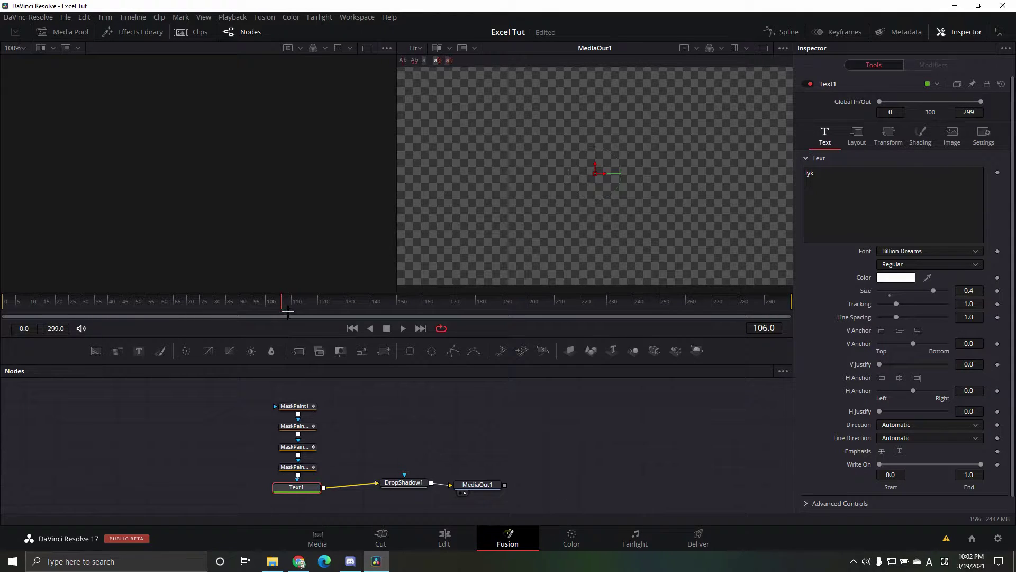
pyautogui.rightClick(498, 444)
pyautogui.click(657, 392)
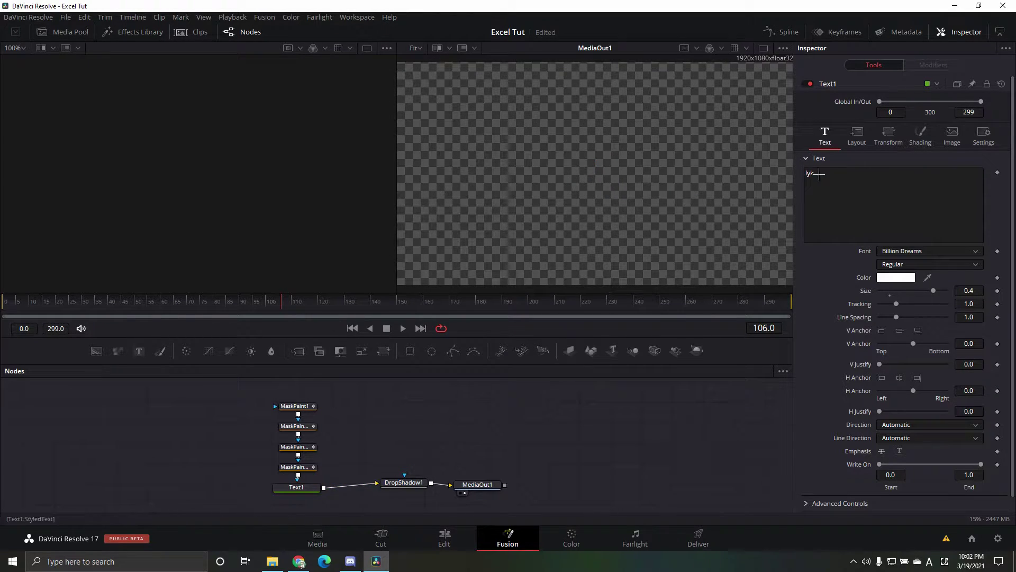
pyautogui.click(848, 182)
pyautogui.click(633, 425)
pyautogui.click(838, 182)
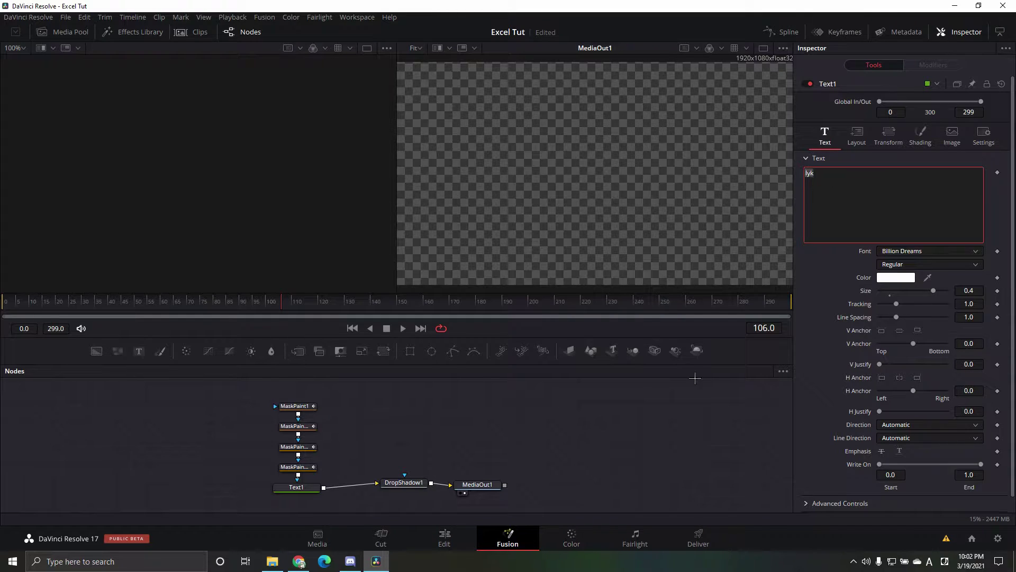
# Paste an instance of Text1 merged over the original, and move the instance node above Merge1.
pyautogui.click(296, 487)
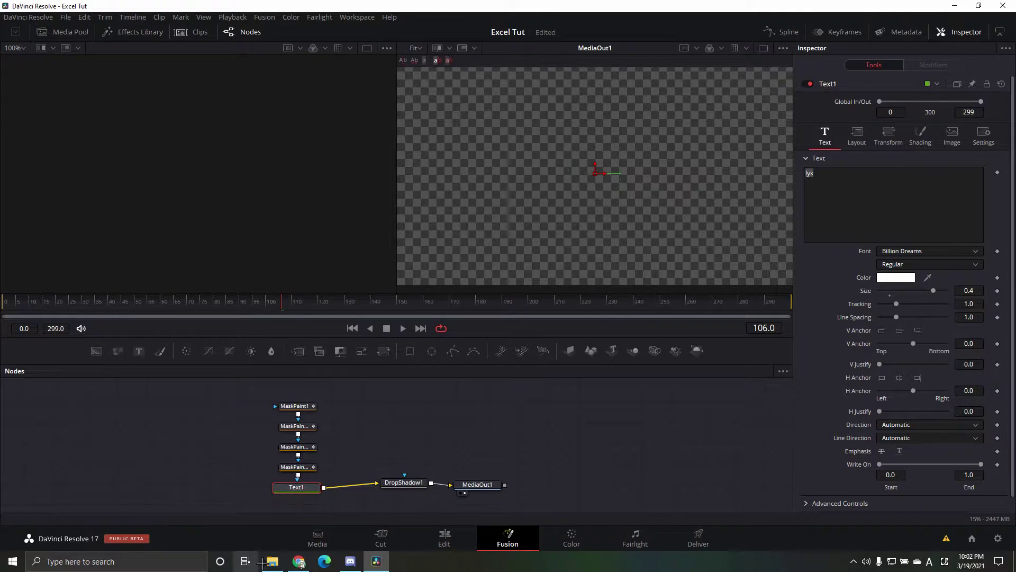
pyautogui.moveTo(297, 499); pyautogui.dragTo(315, 483)
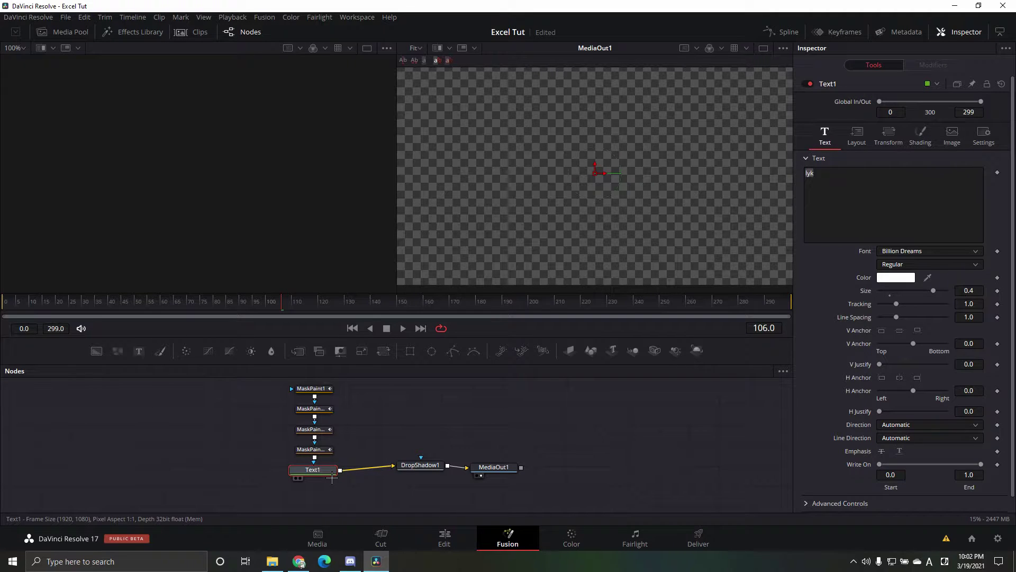
pyautogui.hotkey('ctrl', 'shift', 'v')
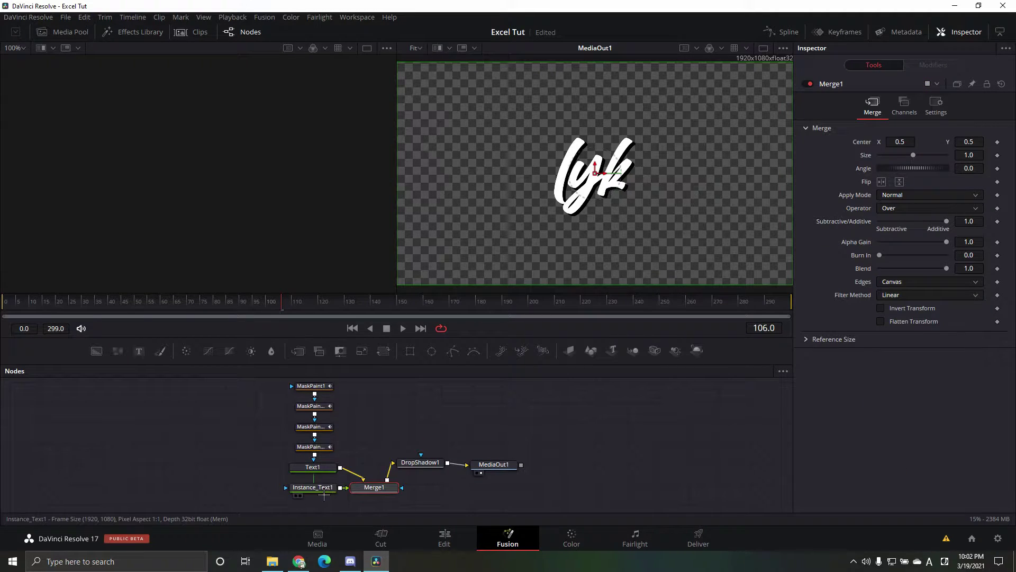
pyautogui.moveTo(320, 487); pyautogui.dragTo(387, 408)
pyautogui.moveTo(450, 417); pyautogui.dragTo(524, 431)
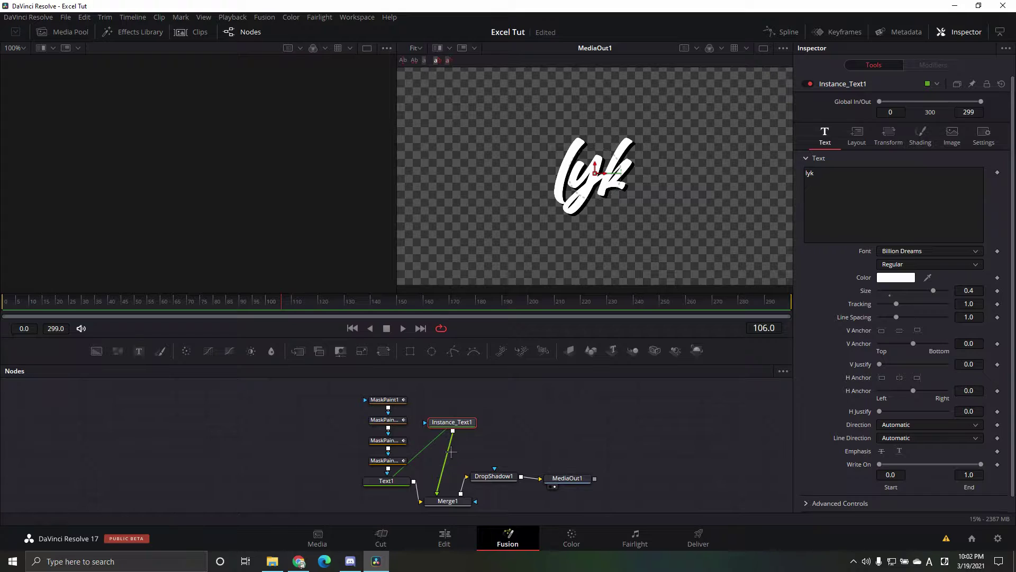
# Display the Instance_Text1 node in the second viewer, and select the original Text1 node.
pyautogui.click(463, 452)
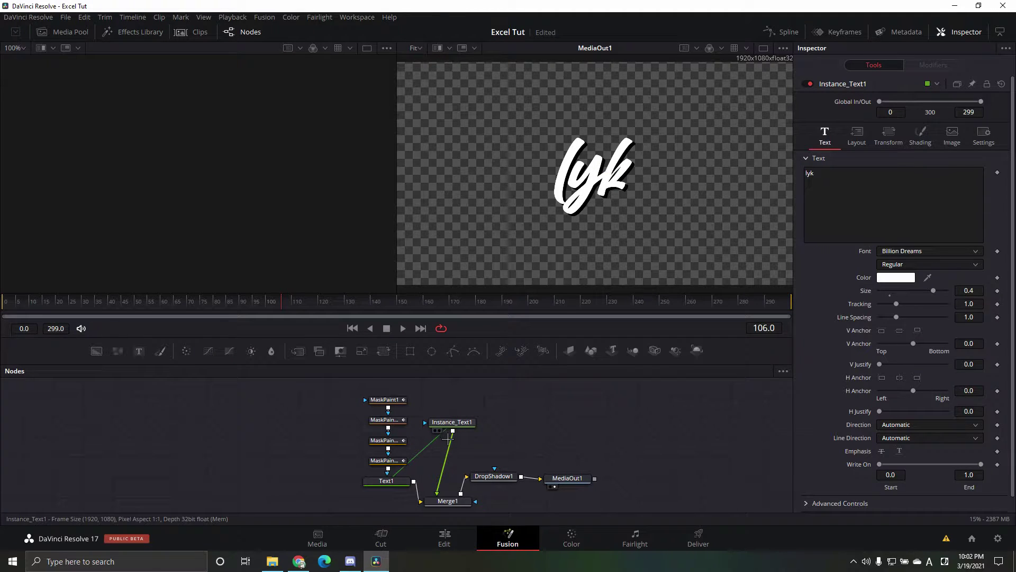
pyautogui.press('2')
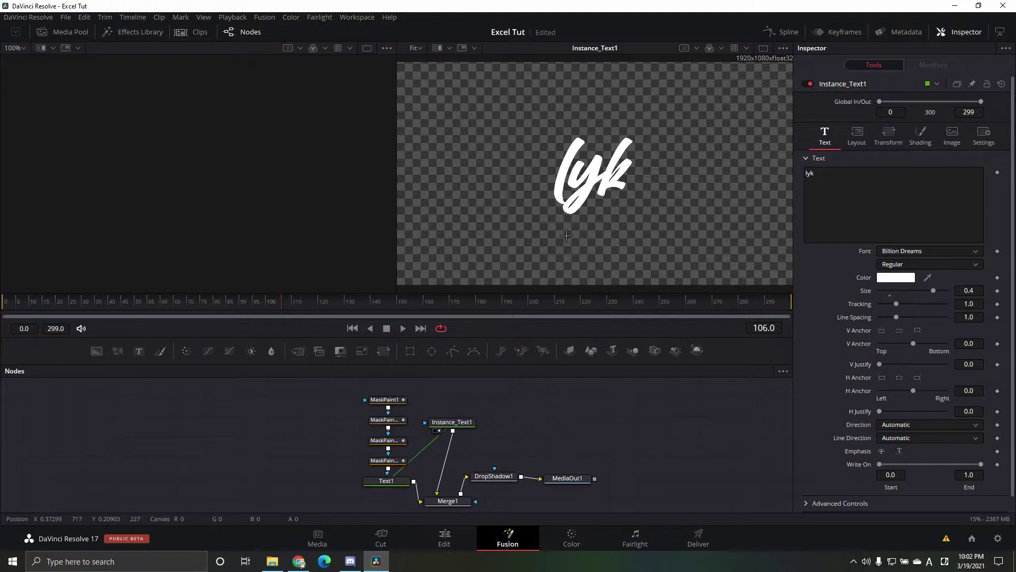
pyautogui.click(391, 483)
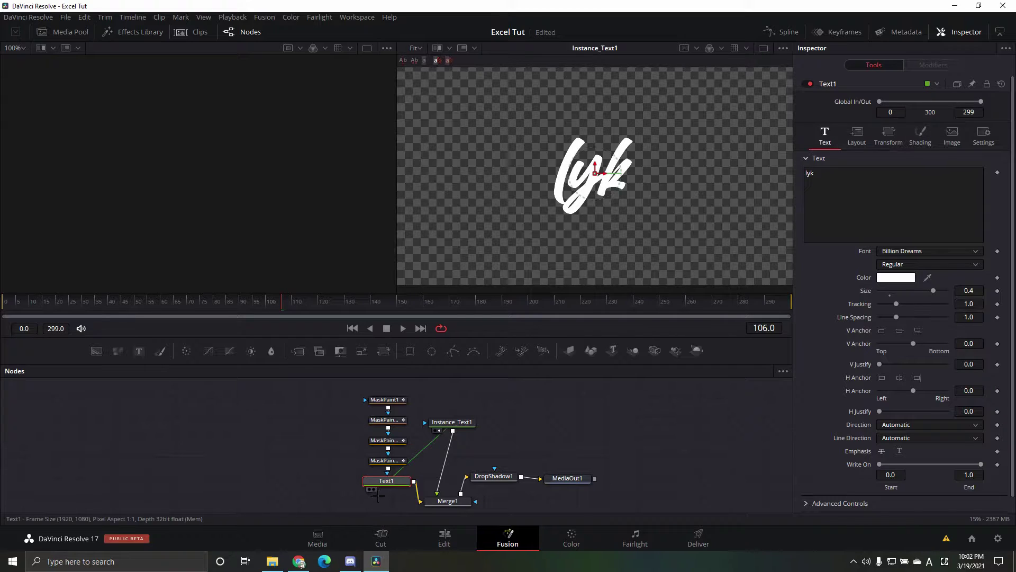
# Display the Text1 node in the first viewer.
pyautogui.press('1')
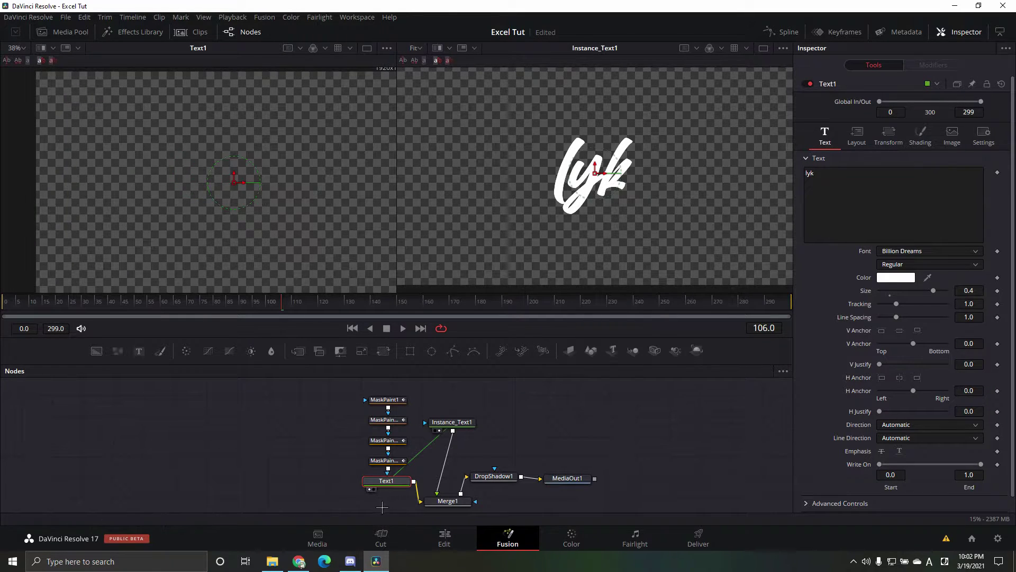
pyautogui.moveTo(581, 223); pyautogui.dragTo(578, 239)
pyautogui.moveTo(318, 230); pyautogui.dragTo(239, 236)
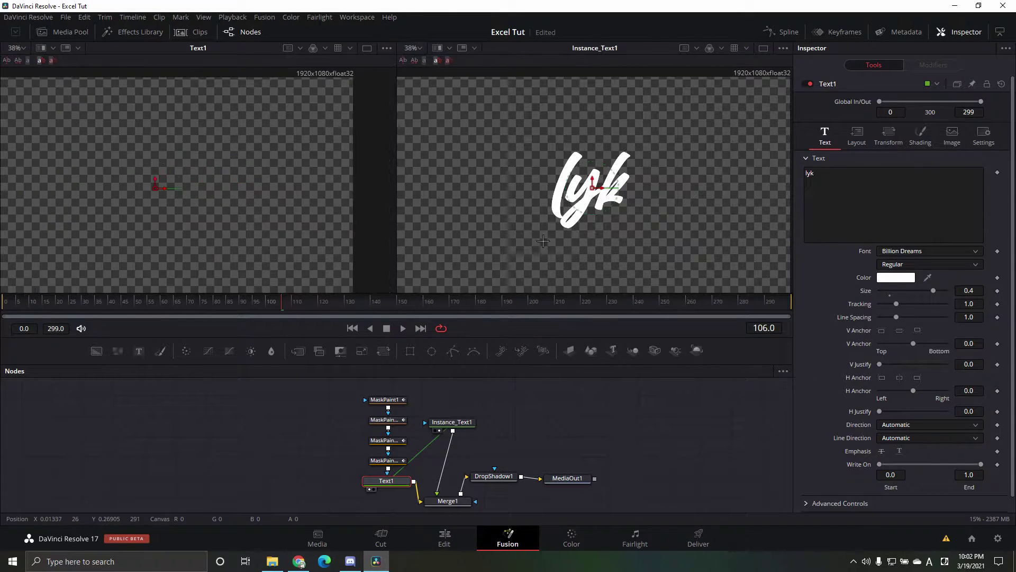
pyautogui.moveTo(627, 218); pyautogui.dragTo(626, 250)
pyautogui.scroll(6, 626, 250)
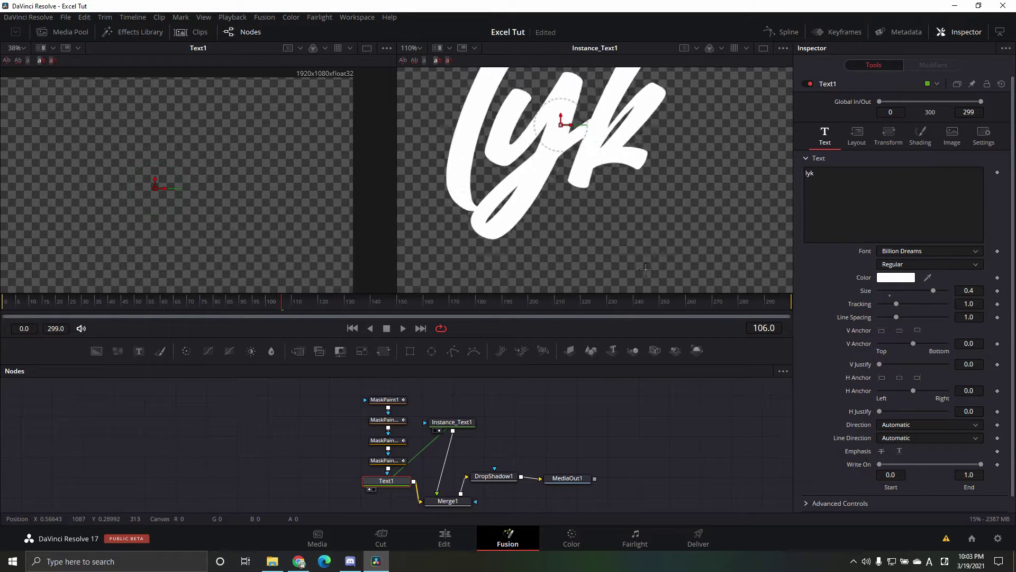
pyautogui.scroll(-2, 668, 275)
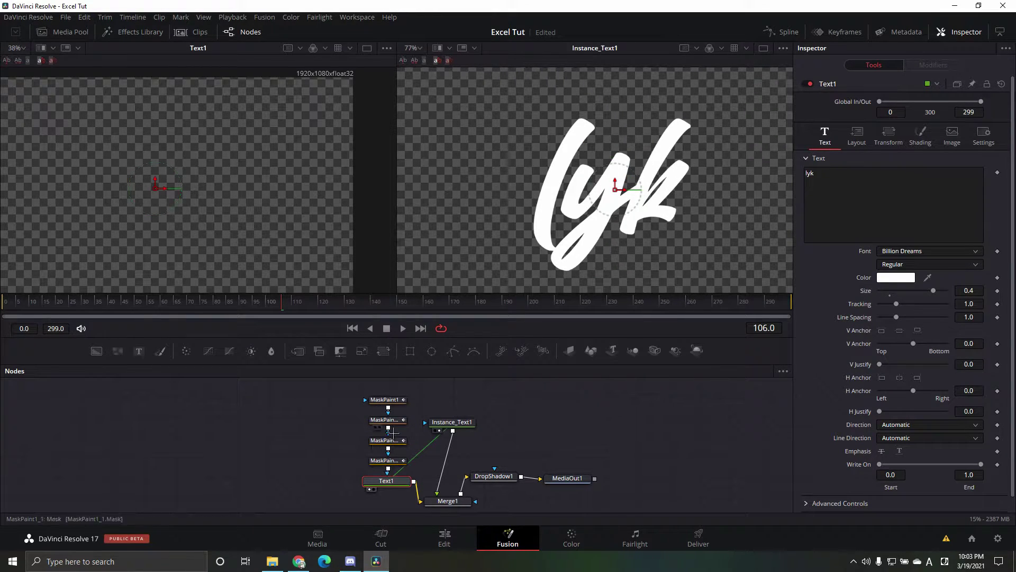
pyautogui.moveTo(442, 431); pyautogui.dragTo(497, 436)
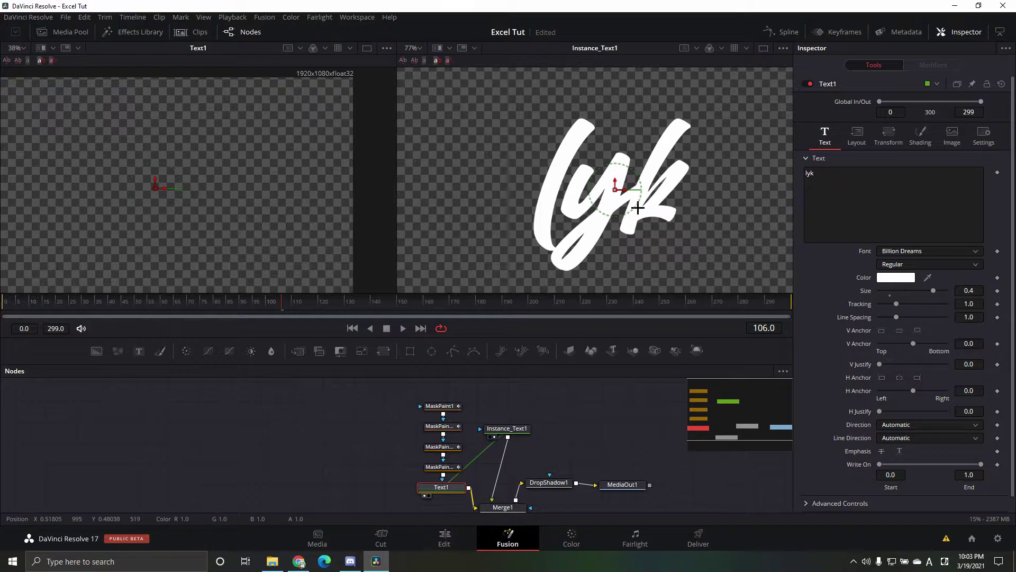
pyautogui.moveTo(833, 179); pyautogui.dragTo(797, 183)
pyautogui.click(511, 429)
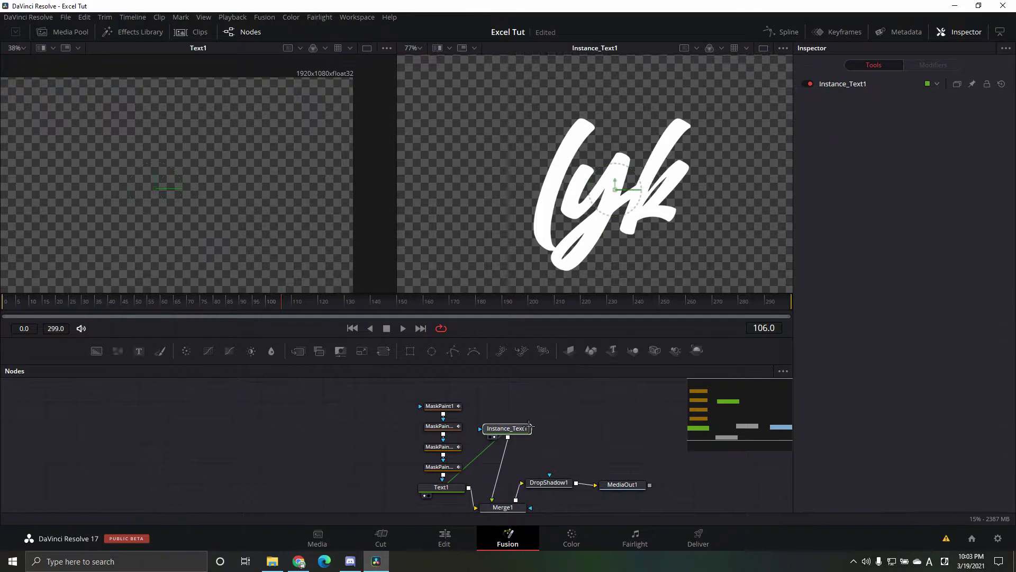
pyautogui.click(540, 418)
pyautogui.moveTo(390, 394); pyautogui.dragTo(425, 407)
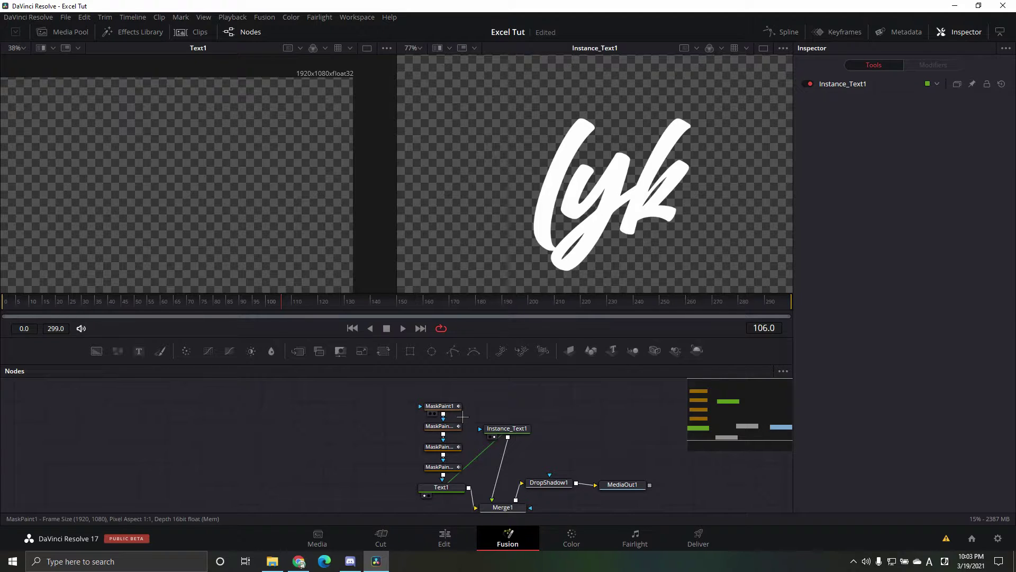
pyautogui.moveTo(649, 152); pyautogui.dragTo(611, 159)
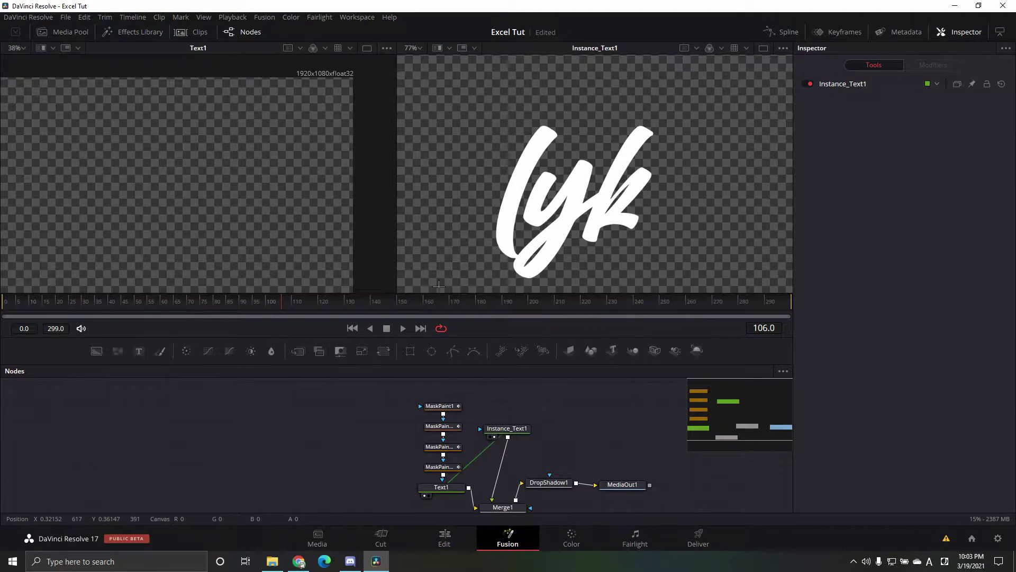
# Paste a copy of the mask paint node into the chain after MaskPaint1.
pyautogui.click(453, 404)
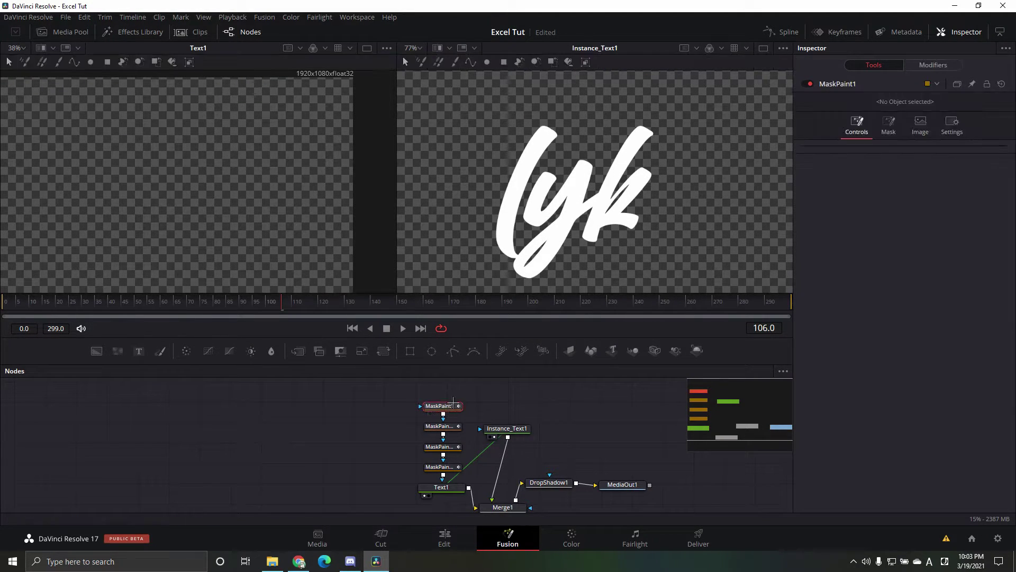
pyautogui.hotkey('ctrl', 'v')
pyautogui.moveTo(452, 491); pyautogui.dragTo(497, 447)
pyautogui.scroll(5, 496, 447)
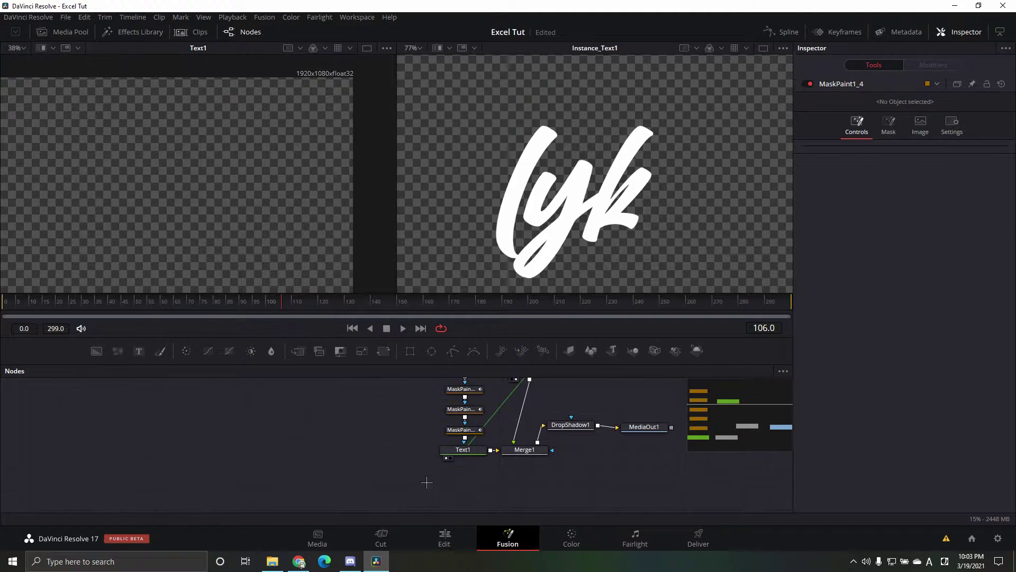
# Delete the two uppermost MaskPaint nodes from the chain above Text1.
pyautogui.click(456, 408)
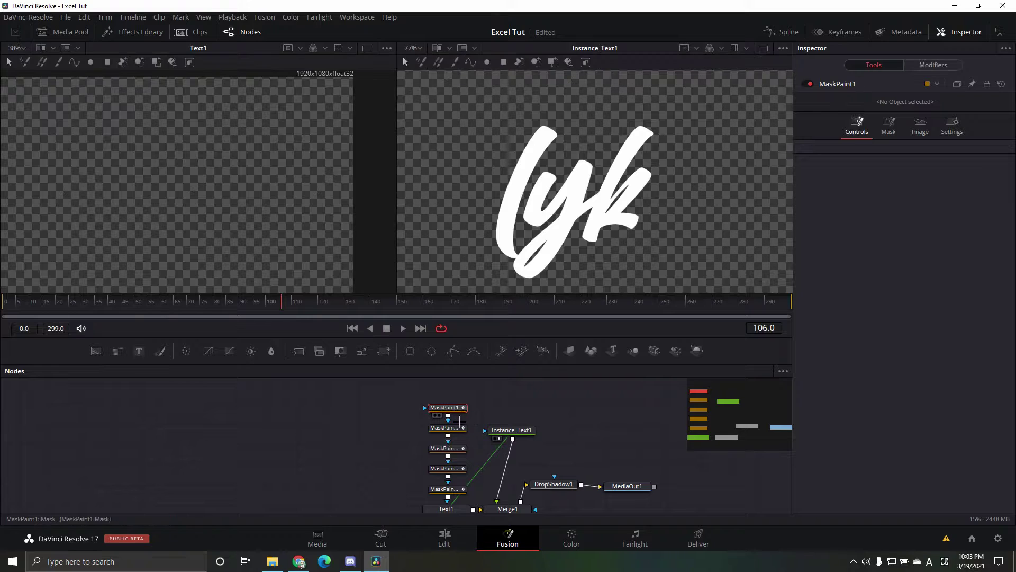
pyautogui.press('Delete')
pyautogui.click(457, 427)
pyautogui.press('Delete')
pyautogui.moveTo(571, 197); pyautogui.dragTo(556, 215)
pyautogui.moveTo(490, 476); pyautogui.dragTo(505, 447)
pyautogui.hscroll(1, 476, 455)
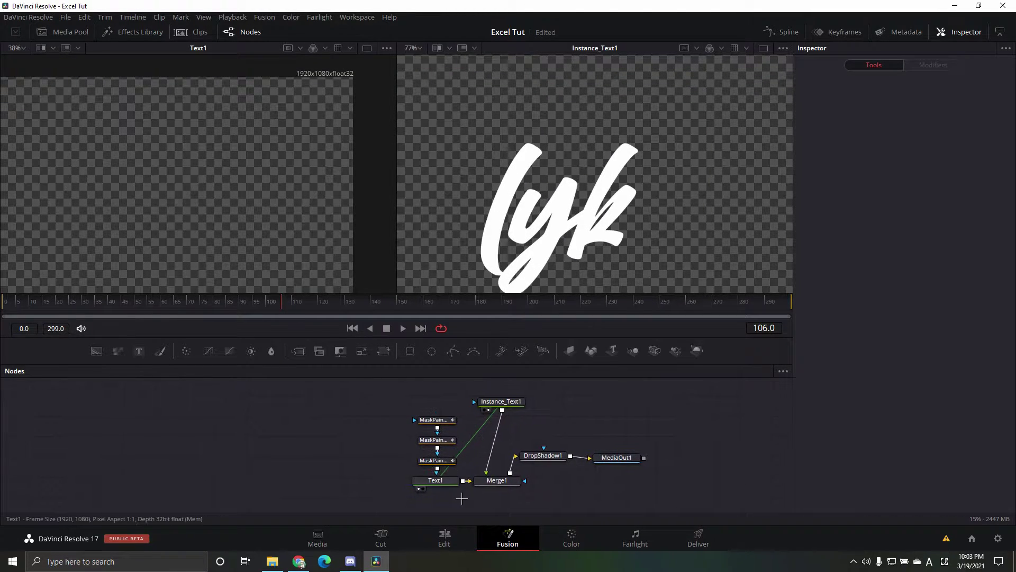
# Rearrange Text1 and its MaskPaint nodes into a staggered layout with MaskPaint1_1 uppermost, leaving MaskPaint1_1 selected.
pyautogui.click(439, 476)
pyautogui.moveTo(440, 461)
pyautogui.mouseDown()
pyautogui.moveTo(418, 458)
pyautogui.moveTo(395, 417)
pyautogui.mouseUp()
pyautogui.scroll(4, 547, 241)
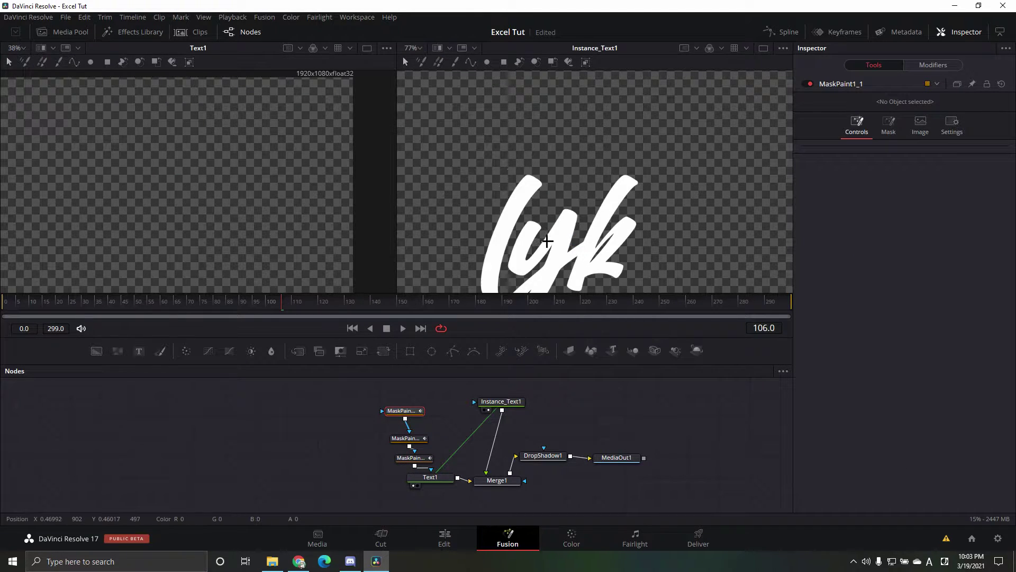
pyautogui.scroll(-4, 548, 241)
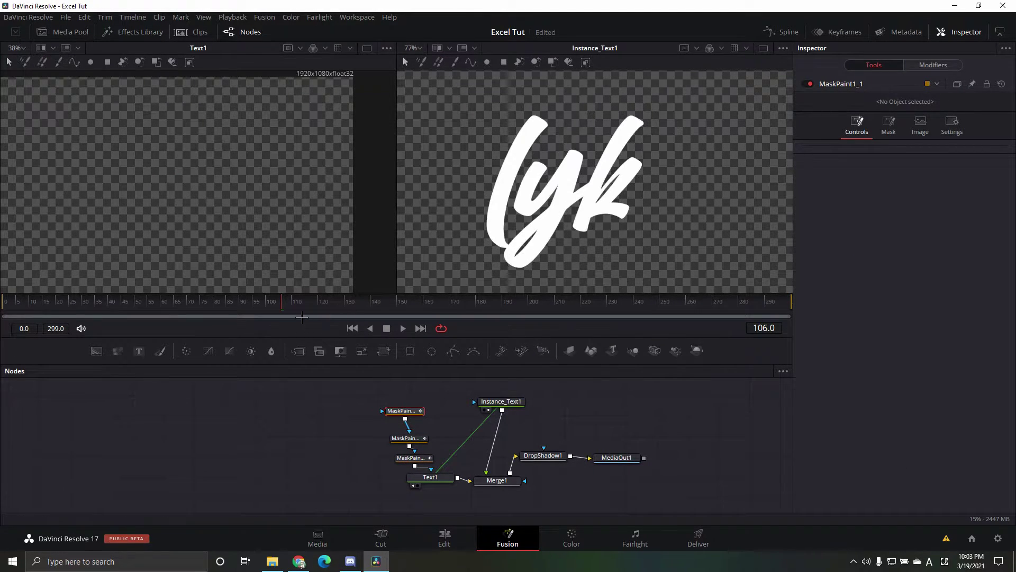
# Draw a three-point polyline stroke on MaskPaint1_1 at frame 0, following the letter "l" from its tip to its lower curve.
pyautogui.click(470, 62)
pyautogui.click(471, 62)
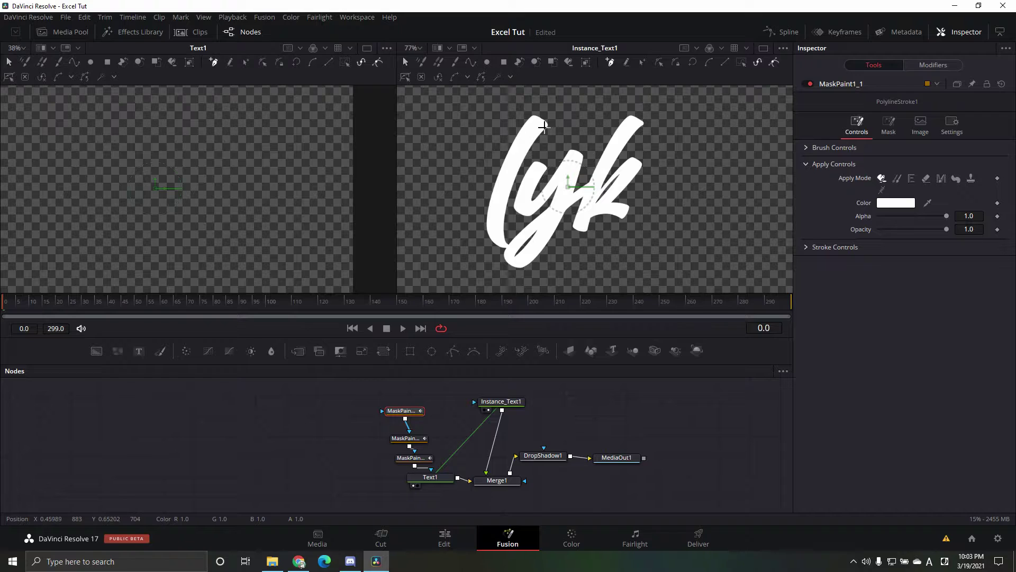
pyautogui.click(538, 118)
pyautogui.moveTo(497, 187)
pyautogui.mouseDown()
pyautogui.moveTo(504, 202)
pyautogui.moveTo(497, 183)
pyautogui.moveTo(401, 121)
pyautogui.mouseUp()
pyautogui.hotkey('ctrl', 'z')
pyautogui.hotkey('ctrl', 'z')
pyautogui.hotkey('ctrl', 'z')
pyautogui.moveTo(498, 204)
pyautogui.mouseDown()
pyautogui.moveTo(509, 251)
pyautogui.moveTo(523, 255)
pyautogui.moveTo(498, 195)
pyautogui.mouseUp()
pyautogui.hotkey('ctrl', 'z')
pyautogui.click(509, 244)
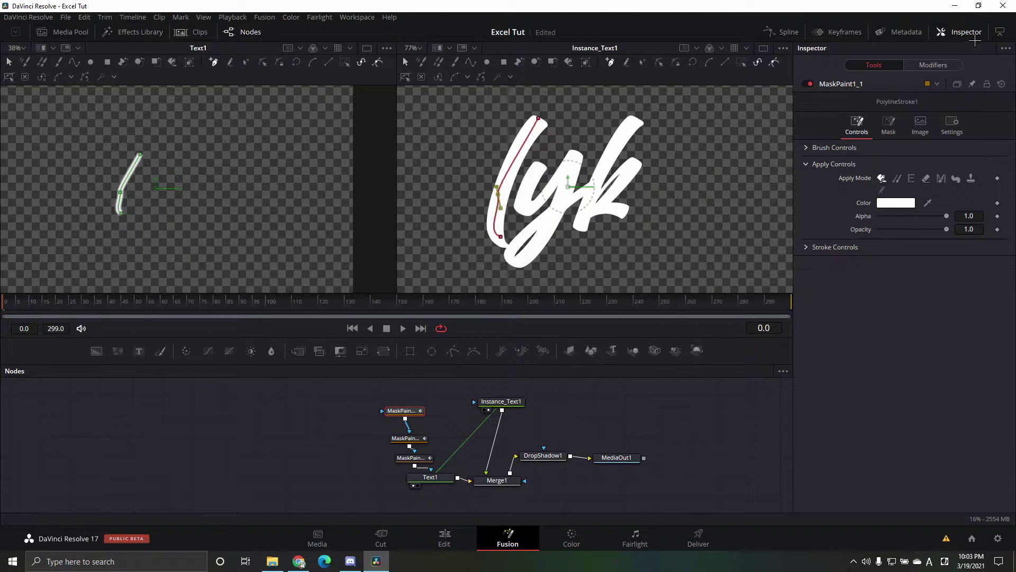
# Set the brush softness of the polyline stroke to 0.001.
pyautogui.click(974, 39)
pyautogui.click(974, 40)
pyautogui.click(834, 152)
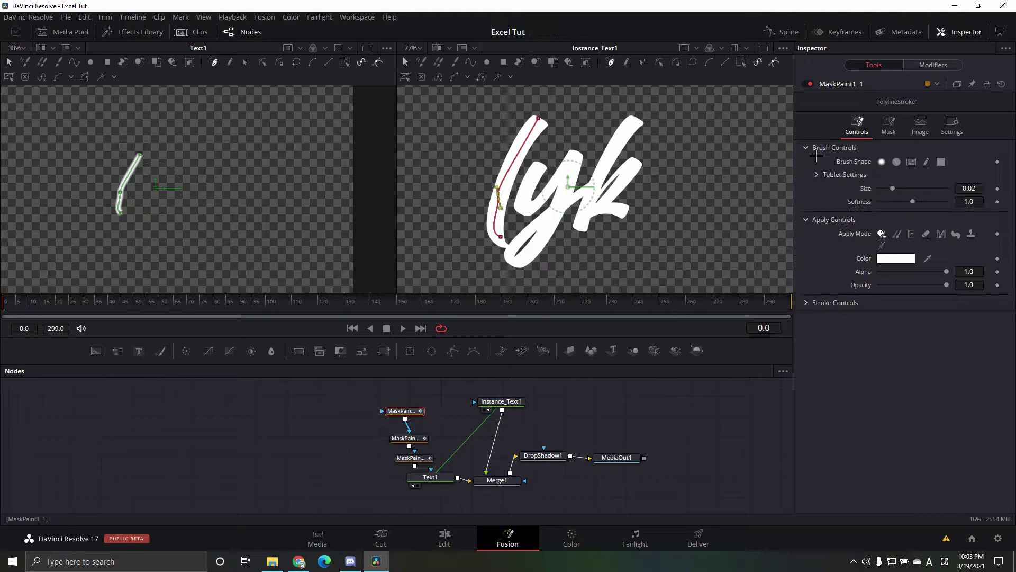
pyautogui.moveTo(913, 203)
pyautogui.mouseDown()
pyautogui.moveTo(916, 211)
pyautogui.moveTo(701, 229)
pyautogui.mouseUp()
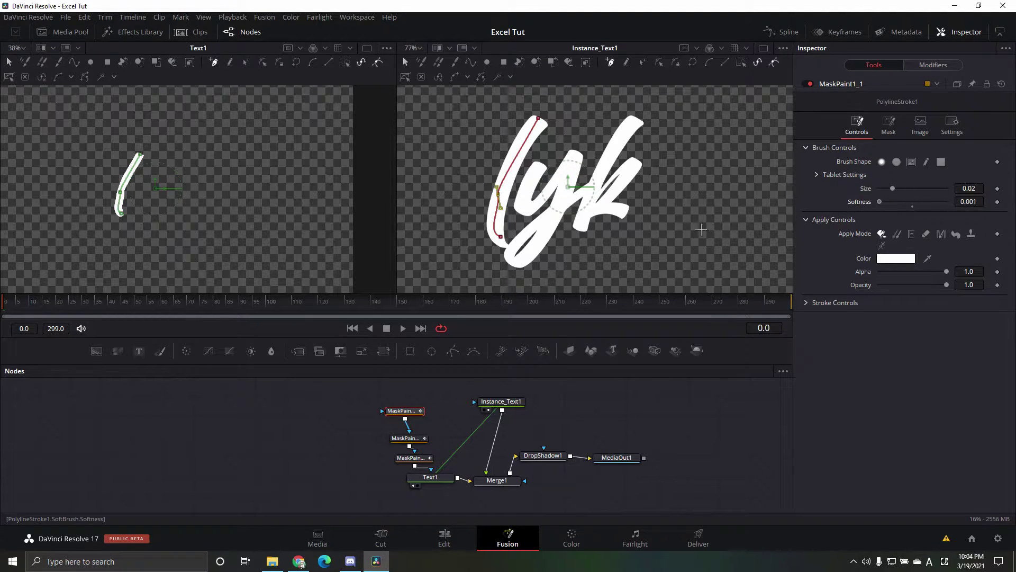
# Set the brush size of the polyline stroke to 0.033 so that it covers the letter "l".
pyautogui.scroll(2, 229, 205)
pyautogui.scroll(-3, 229, 205)
pyautogui.scroll(5, 193, 224)
pyautogui.scroll(-3, 315, 272)
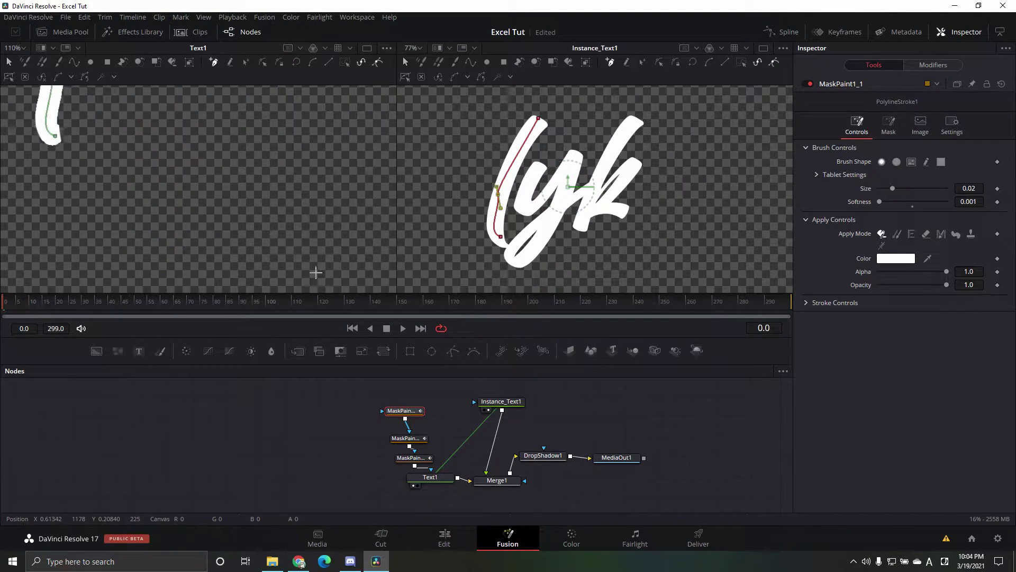
pyautogui.moveTo(288, 175); pyautogui.dragTo(248, 259)
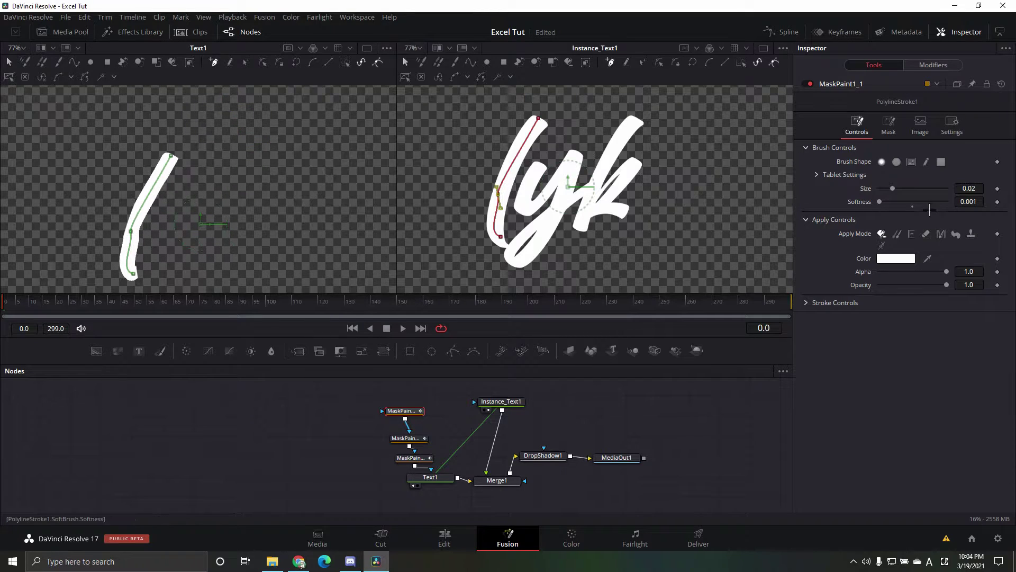
pyautogui.moveTo(906, 190); pyautogui.dragTo(973, 182)
pyautogui.moveTo(393, 247); pyautogui.dragTo(359, 221)
pyautogui.moveTo(952, 195); pyautogui.dragTo(910, 202)
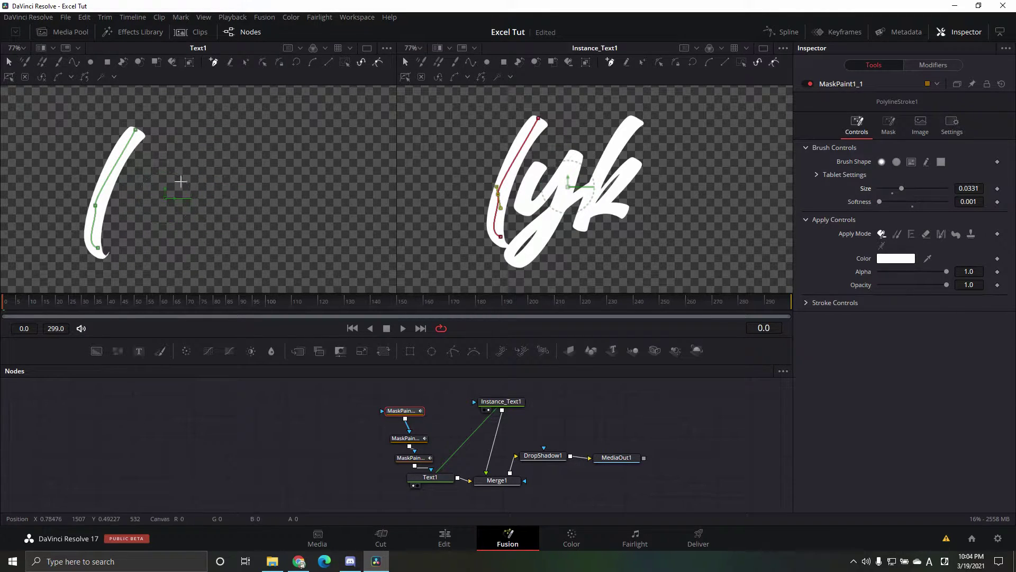
pyautogui.moveTo(142, 248); pyautogui.dragTo(231, 217)
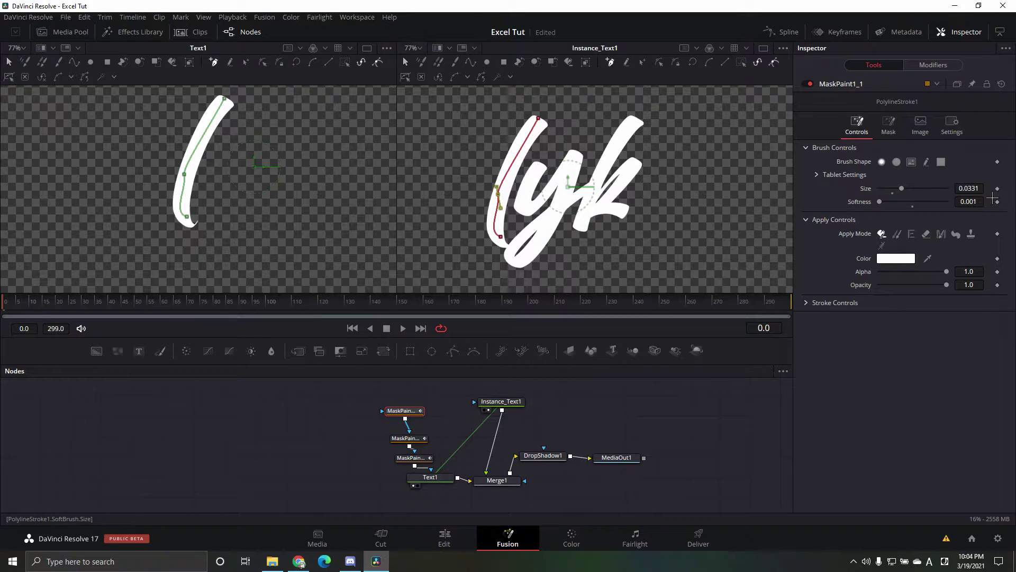
pyautogui.press('Tab')
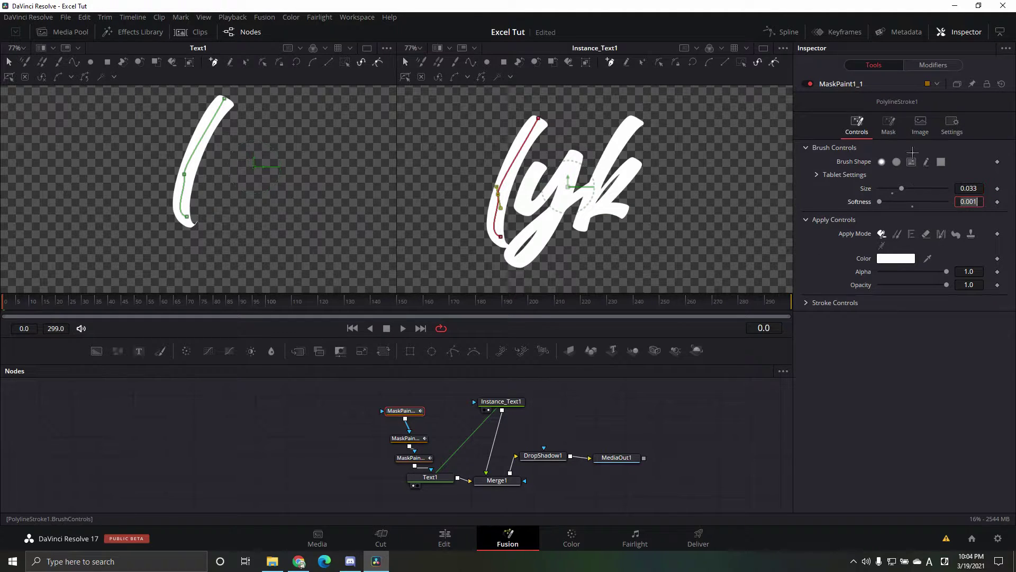
# Adjust the stroke's end point and move its middle point slightly inward to fit the shape of the letter "l".
pyautogui.moveTo(291, 231); pyautogui.dragTo(297, 233)
pyautogui.scroll(2, 296, 234)
pyautogui.scroll(-2, 299, 225)
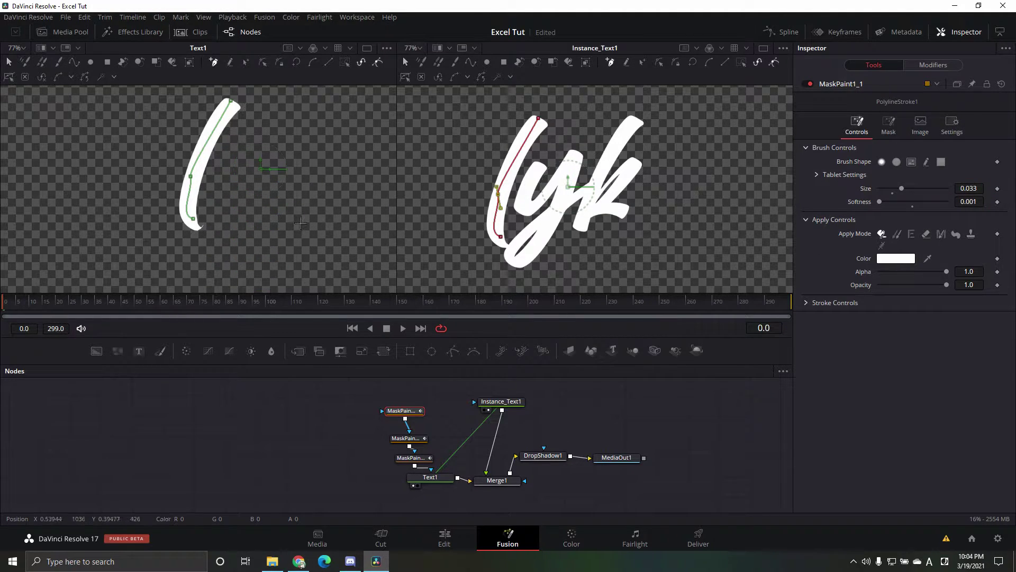
pyautogui.scroll(2, 274, 273)
pyautogui.moveTo(275, 278); pyautogui.dragTo(334, 276)
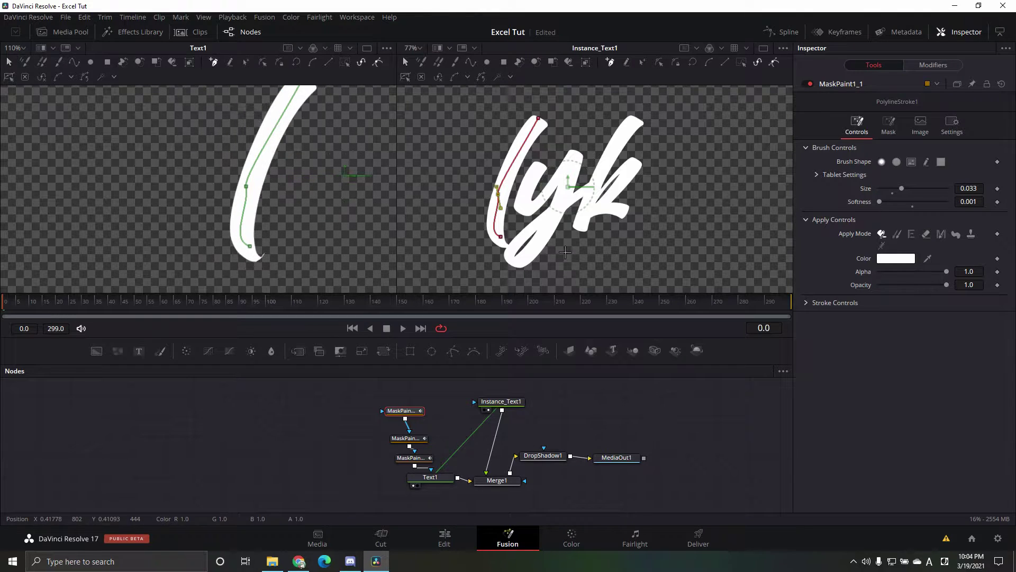
pyautogui.moveTo(561, 251); pyautogui.dragTo(545, 266)
pyautogui.moveTo(356, 275); pyautogui.dragTo(280, 272)
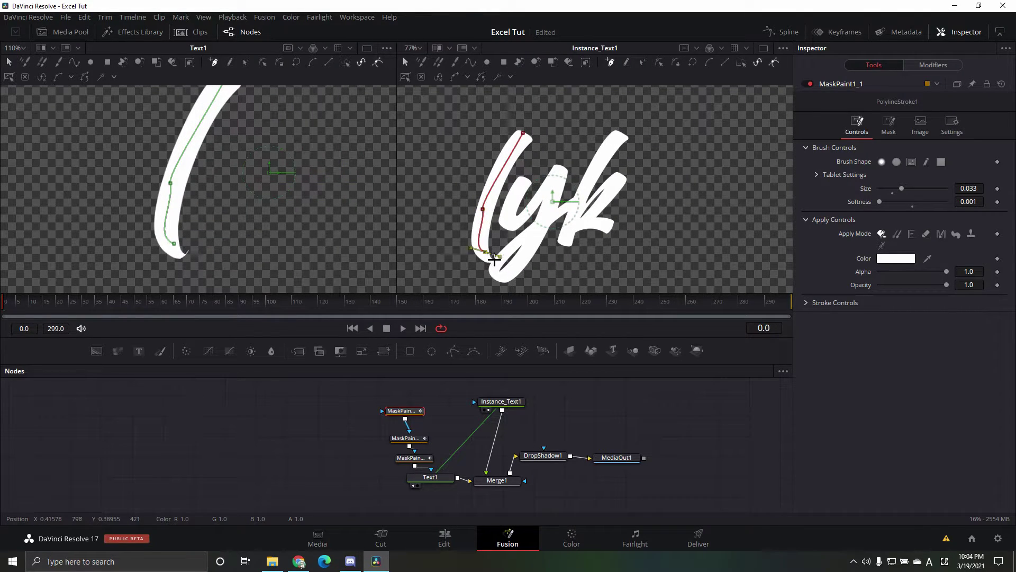
pyautogui.hscroll(2, 492, 261)
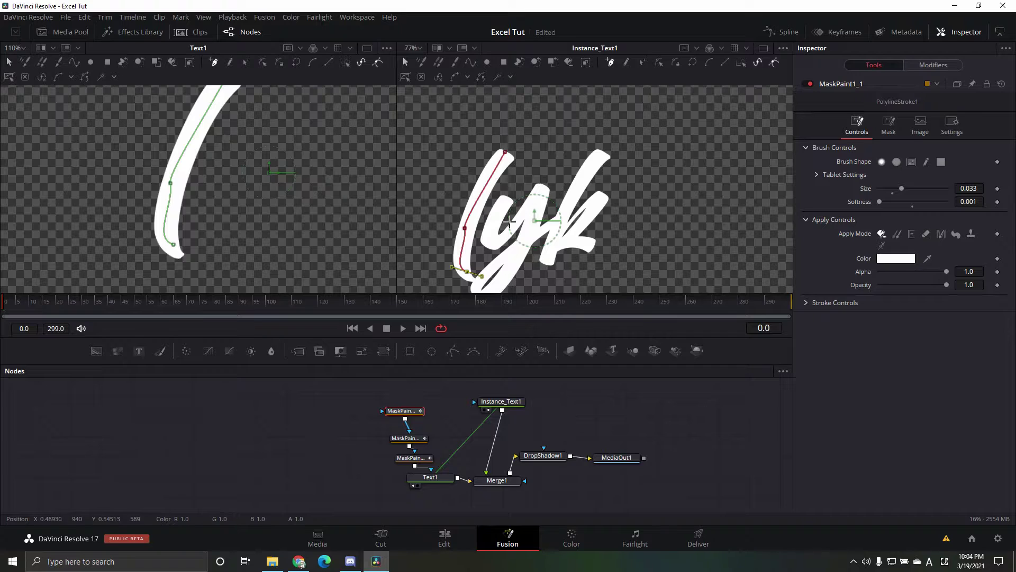
pyautogui.moveTo(562, 254)
pyautogui.mouseDown()
pyautogui.moveTo(576, 284)
pyautogui.moveTo(598, 227)
pyautogui.moveTo(596, 278)
pyautogui.mouseUp()
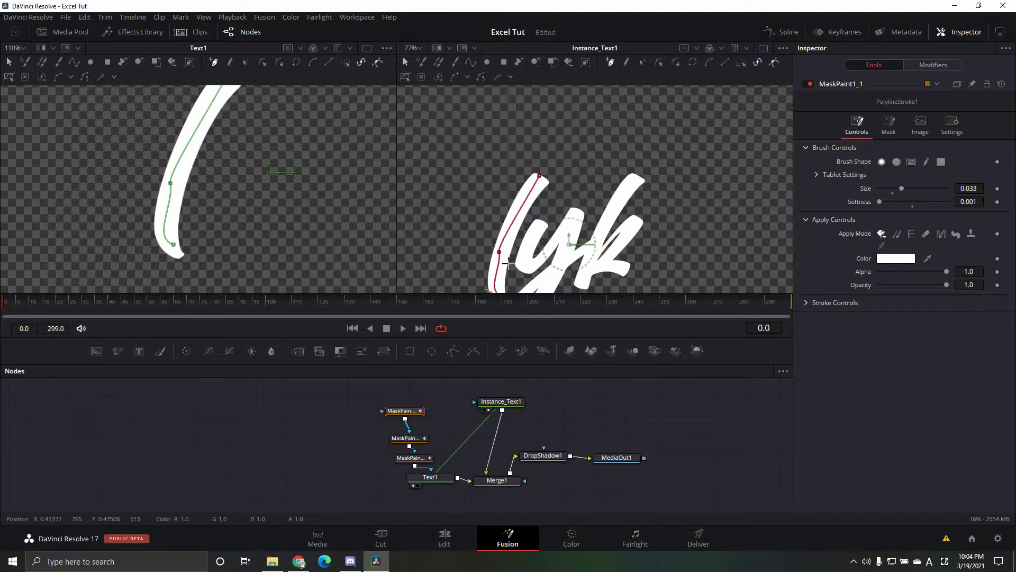
pyautogui.moveTo(509, 259); pyautogui.dragTo(512, 260)
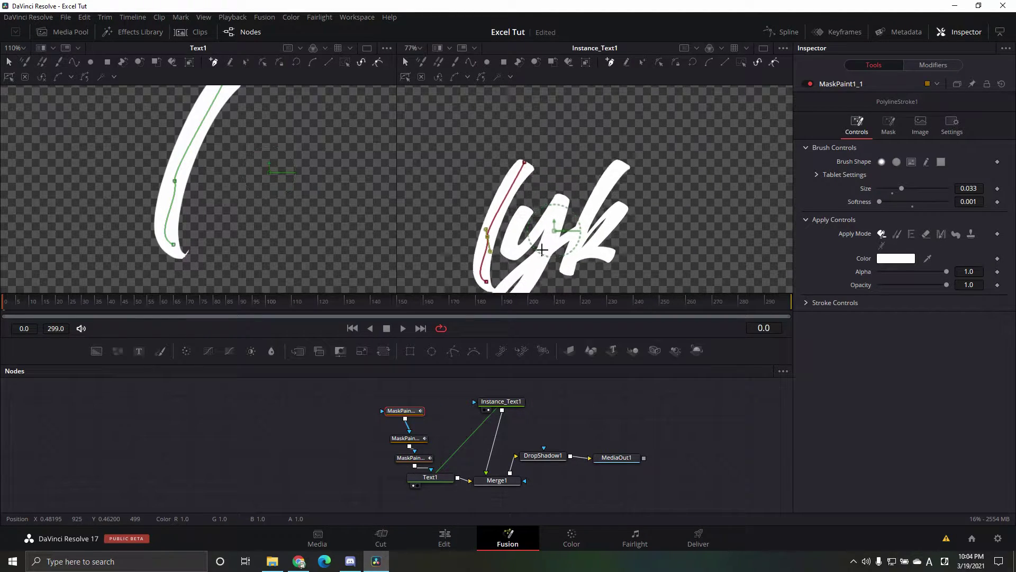
# Keyframe the stroke's Write On end at 0.0 on frame 0 and 1.0 on frame 25, and play back the animation.
pyautogui.scroll(-4, 516, 254)
pyautogui.scroll(-2, 524, 208)
pyautogui.scroll(3, 525, 208)
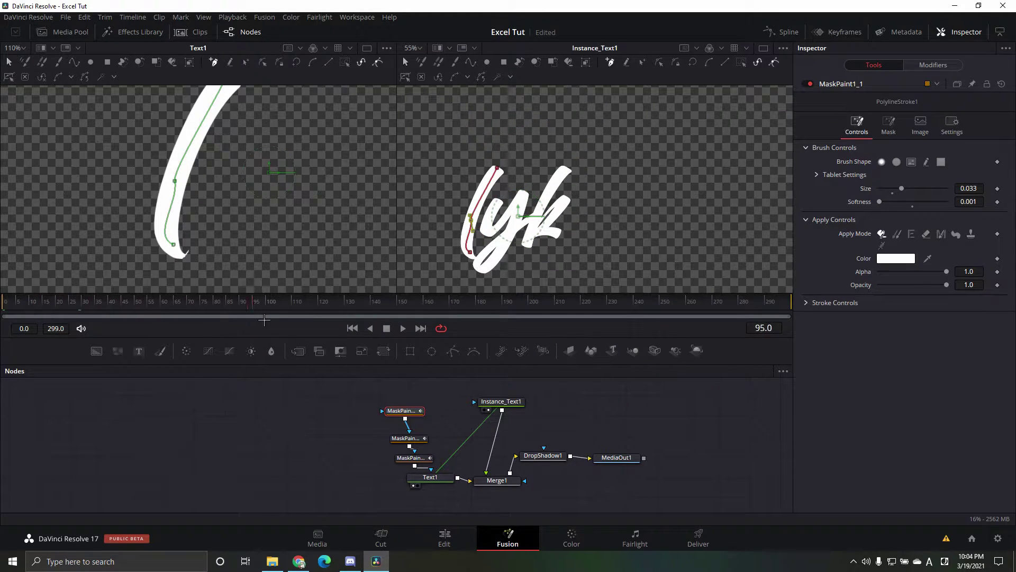
pyautogui.moveTo(133, 338); pyautogui.dragTo(8, 355)
pyautogui.click(811, 305)
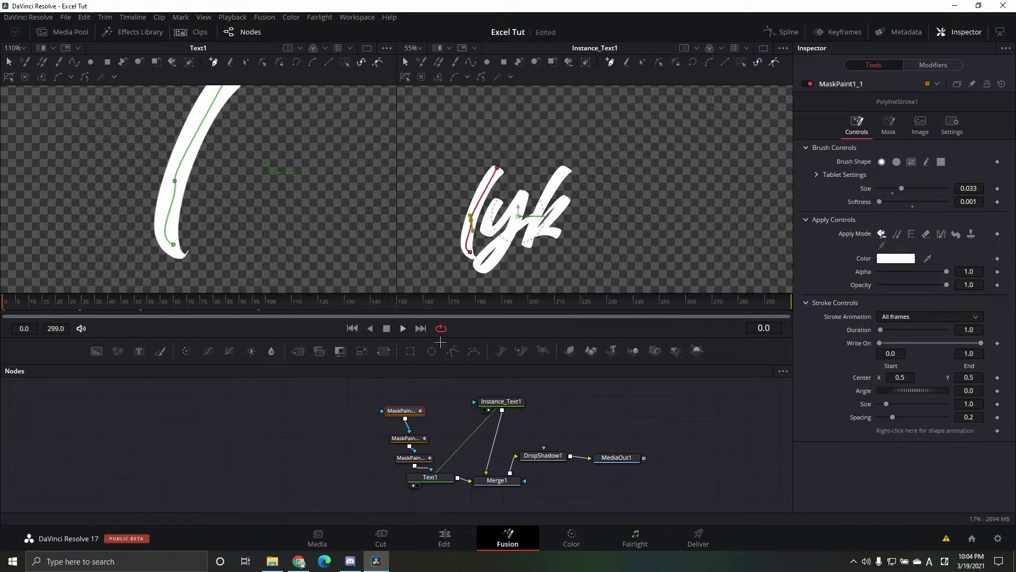
pyautogui.click(997, 343)
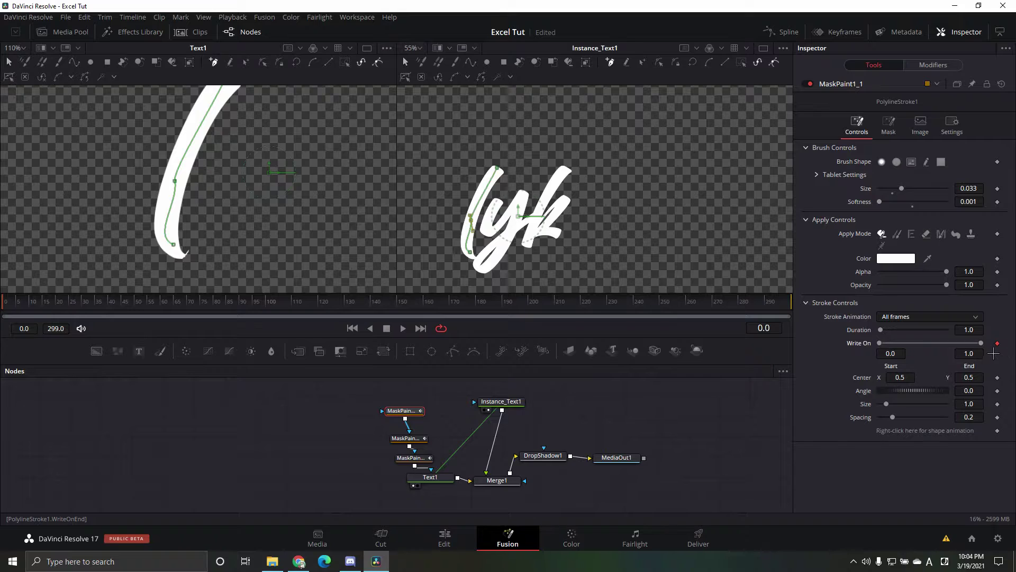
pyautogui.moveTo(985, 352); pyautogui.dragTo(808, 348)
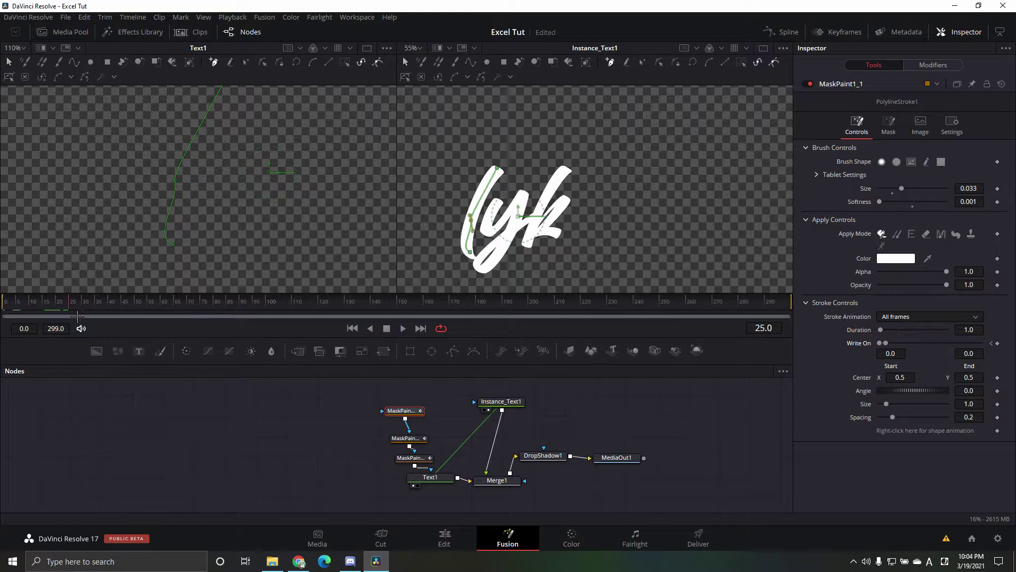
pyautogui.moveTo(885, 343); pyautogui.dragTo(981, 343)
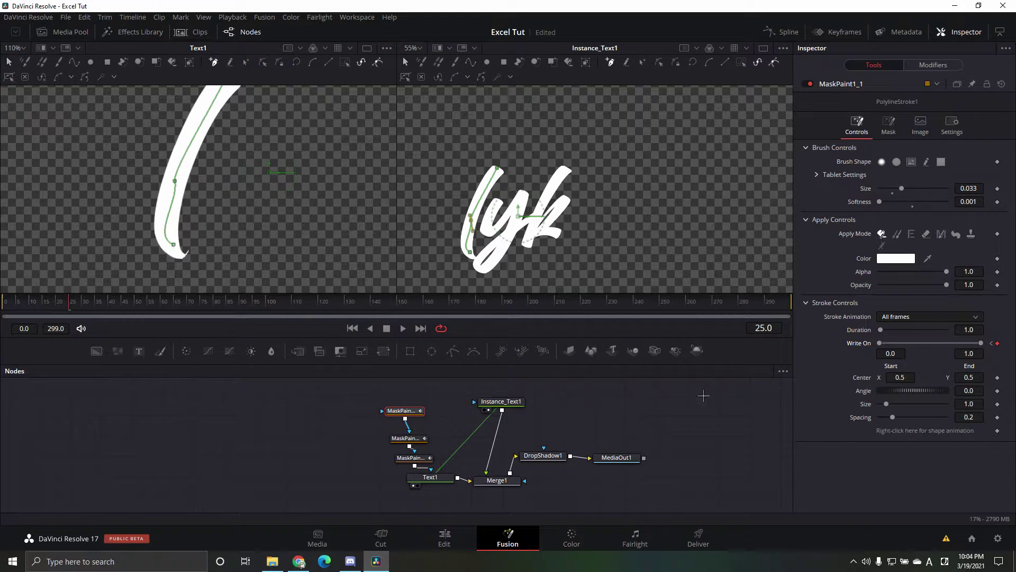
pyautogui.press('space')
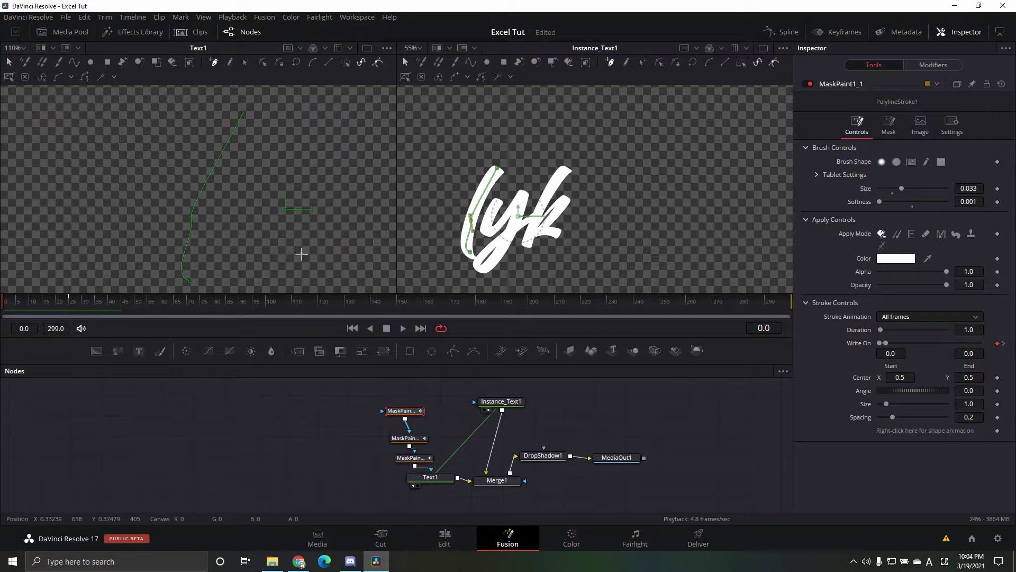
# Open the spline editor, display the "l" stroke's Write On curves, and smooth the End curve between its two keyframes.
pyautogui.click(781, 33)
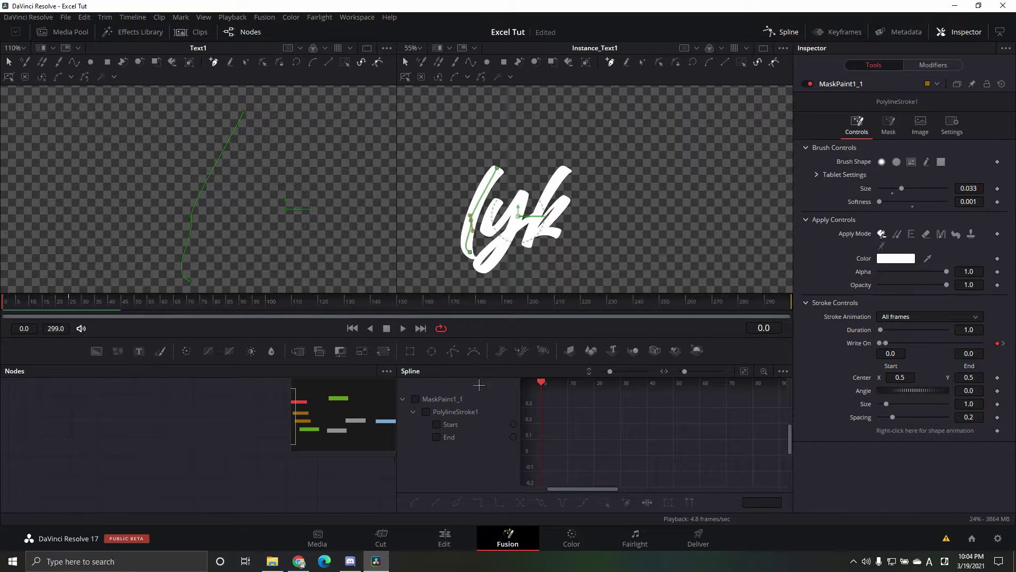
pyautogui.click(425, 411)
pyautogui.moveTo(324, 450); pyautogui.dragTo(146, 464)
pyautogui.moveTo(622, 449); pyautogui.dragTo(643, 479)
pyautogui.scroll(-2, 643, 478)
pyautogui.scroll(-3, 642, 477)
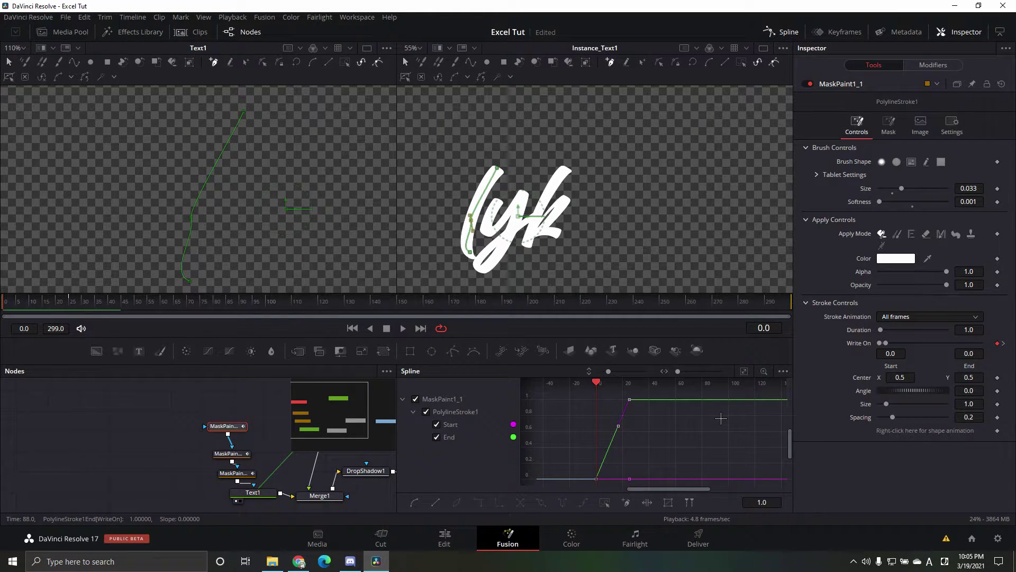
pyautogui.hotkey('ctrl', 'z')
pyautogui.hotkey('ctrl', 'z')
pyautogui.hotkey('ctrl', 'z')
# Play back and scrub through the smoothed reveal of the letter "l", and close the spline editor.
pyautogui.press('space')
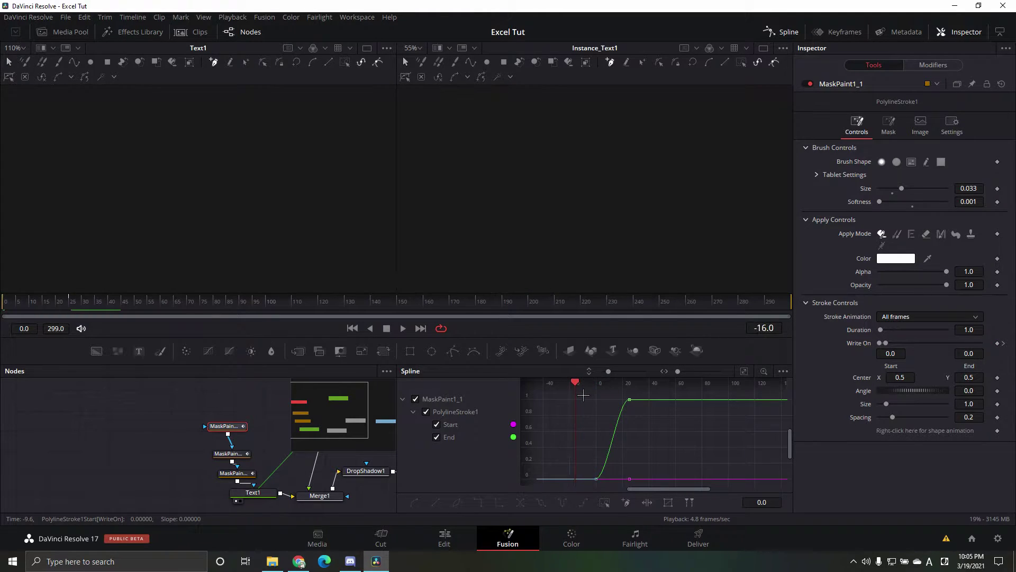
pyautogui.press('space')
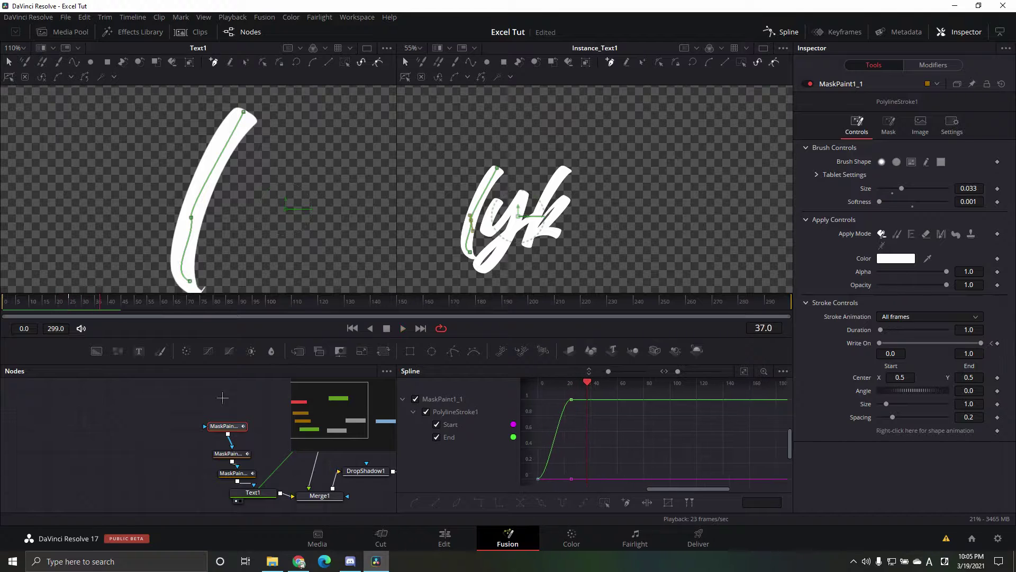
pyautogui.moveTo(97, 307); pyautogui.dragTo(3, 305)
pyautogui.press('space')
pyautogui.press('space')
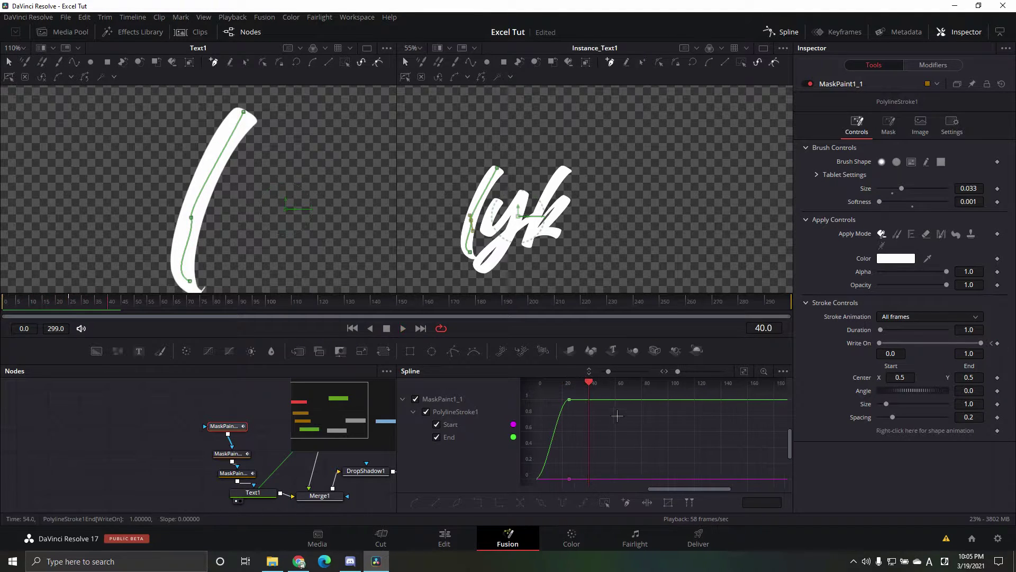
pyautogui.moveTo(590, 382); pyautogui.dragTo(555, 384)
pyautogui.moveTo(600, 419)
pyautogui.mouseDown()
pyautogui.moveTo(648, 419)
pyautogui.moveTo(575, 400)
pyautogui.moveTo(615, 400)
pyautogui.moveTo(619, 383)
pyautogui.moveTo(589, 388)
pyautogui.moveTo(614, 400)
pyautogui.moveTo(588, 397)
pyautogui.moveTo(616, 398)
pyautogui.mouseUp()
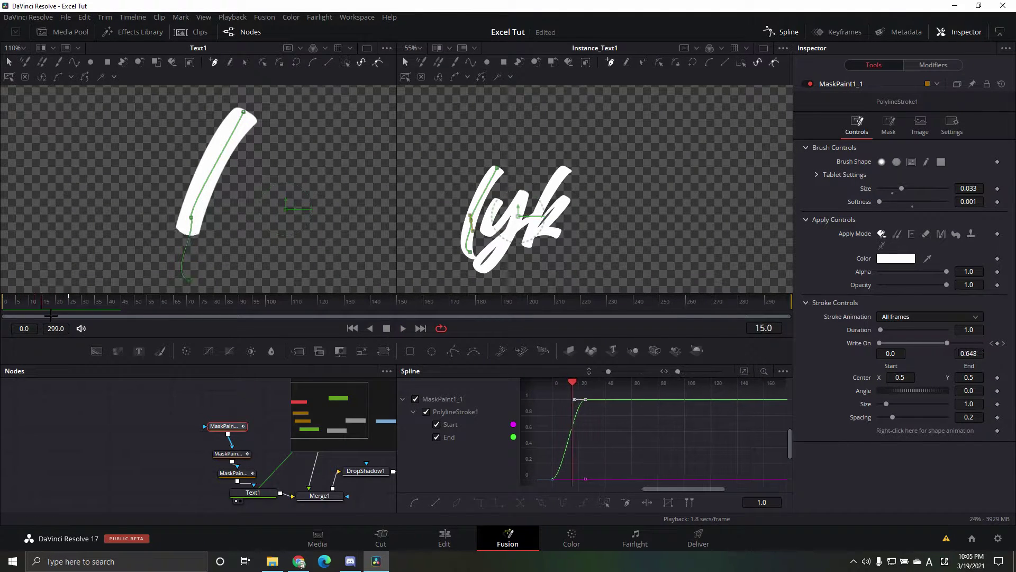
pyautogui.moveTo(322, 232); pyautogui.dragTo(284, 222)
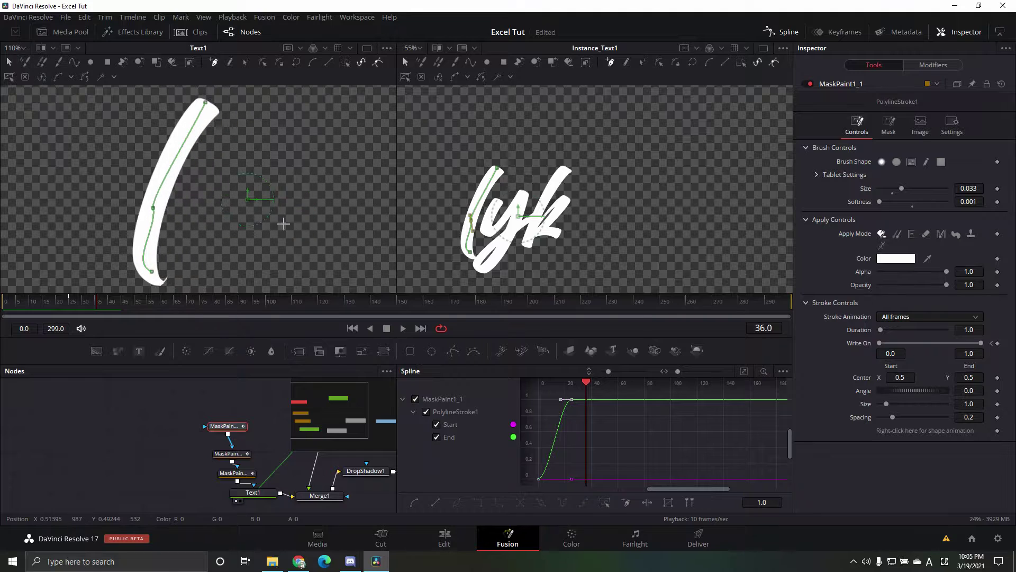
pyautogui.click(790, 33)
pyautogui.moveTo(500, 497); pyautogui.dragTo(668, 498)
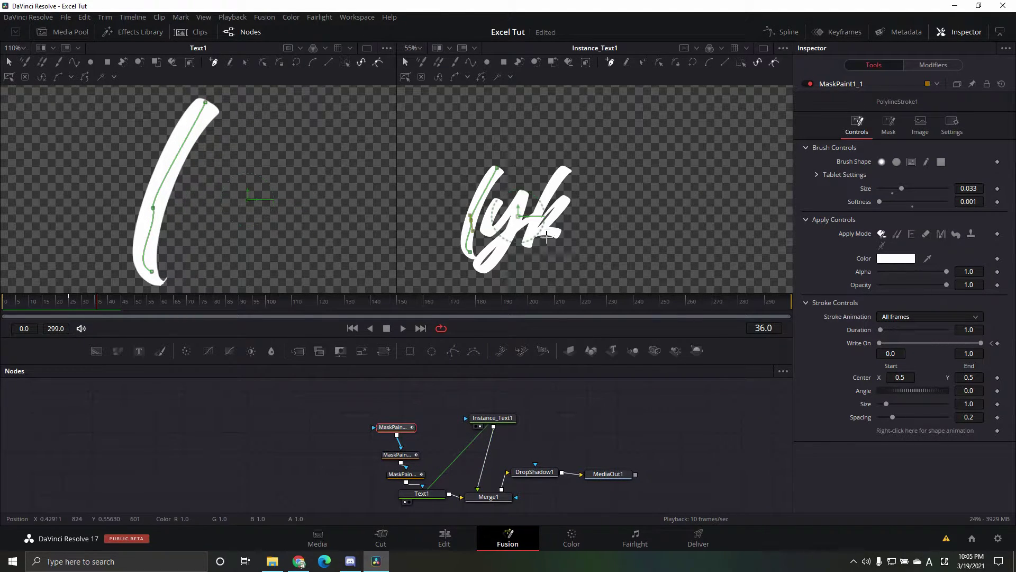
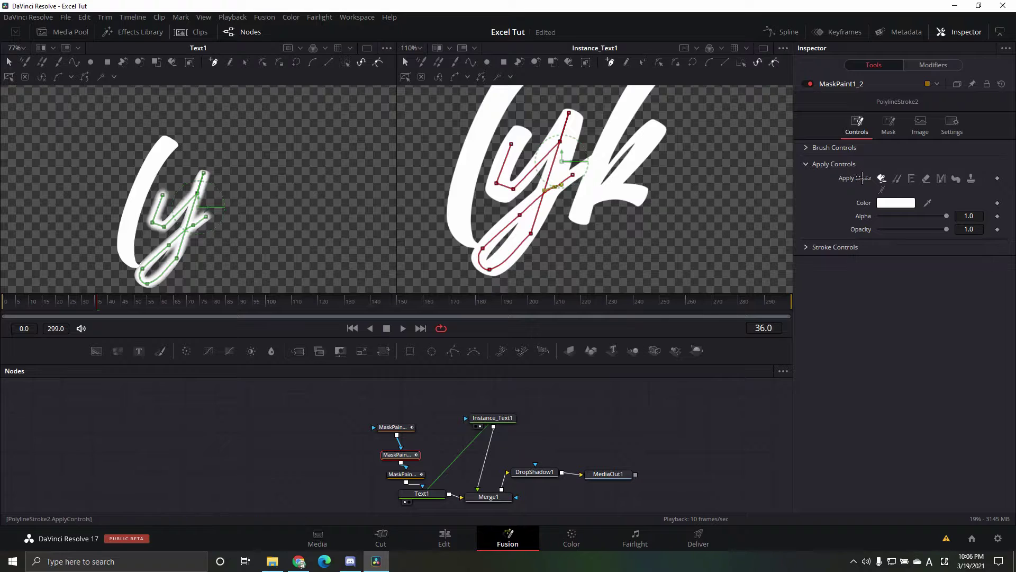
# Set the brush softness of the "y" polyline stroke to 0.001 and its size to 0.0472.
pyautogui.click(815, 150)
pyautogui.moveTo(912, 202); pyautogui.dragTo(879, 202)
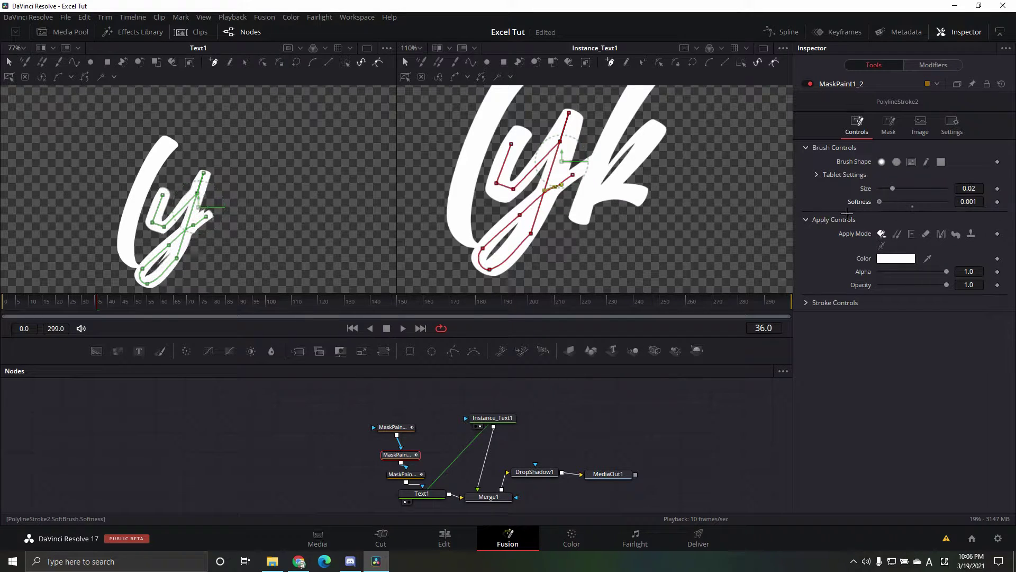
pyautogui.scroll(4, 281, 238)
pyautogui.scroll(-2, 280, 238)
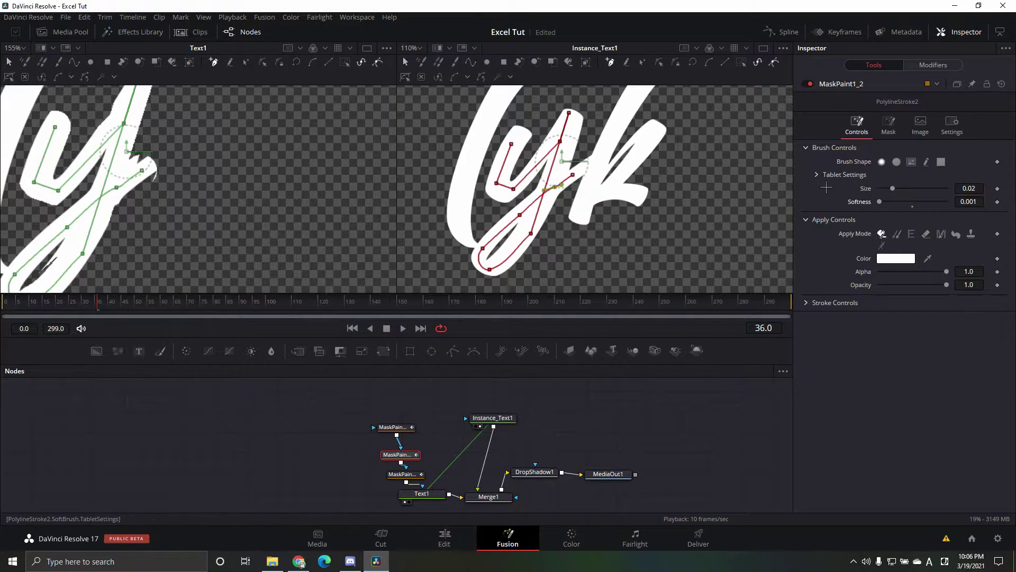
pyautogui.moveTo(901, 194); pyautogui.dragTo(920, 191)
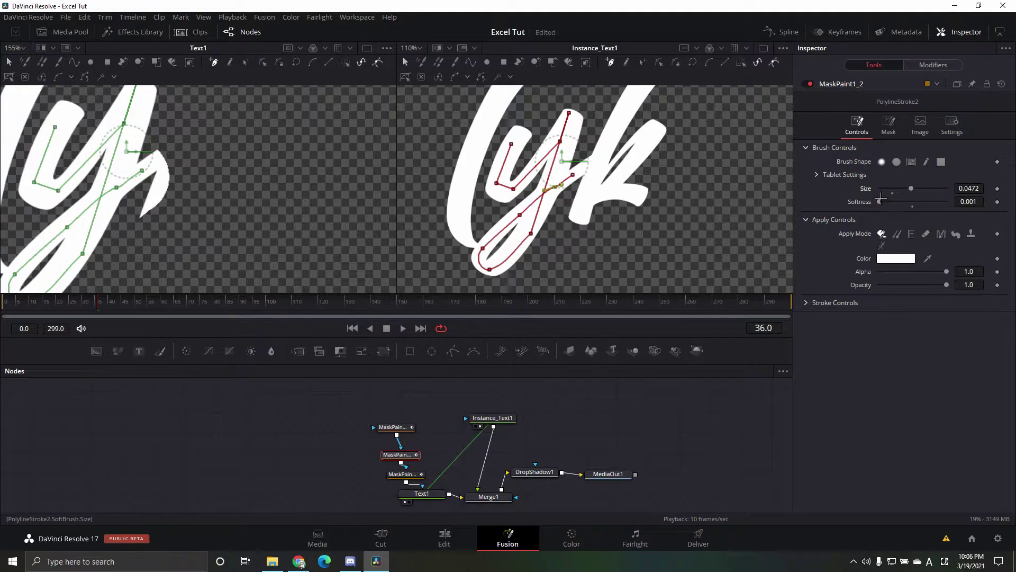
# Move the end of the "y" stroke's tail inward, away from the letter "k".
pyautogui.moveTo(252, 271); pyautogui.dragTo(369, 252)
pyautogui.scroll(-3, 368, 252)
pyautogui.scroll(3, 576, 263)
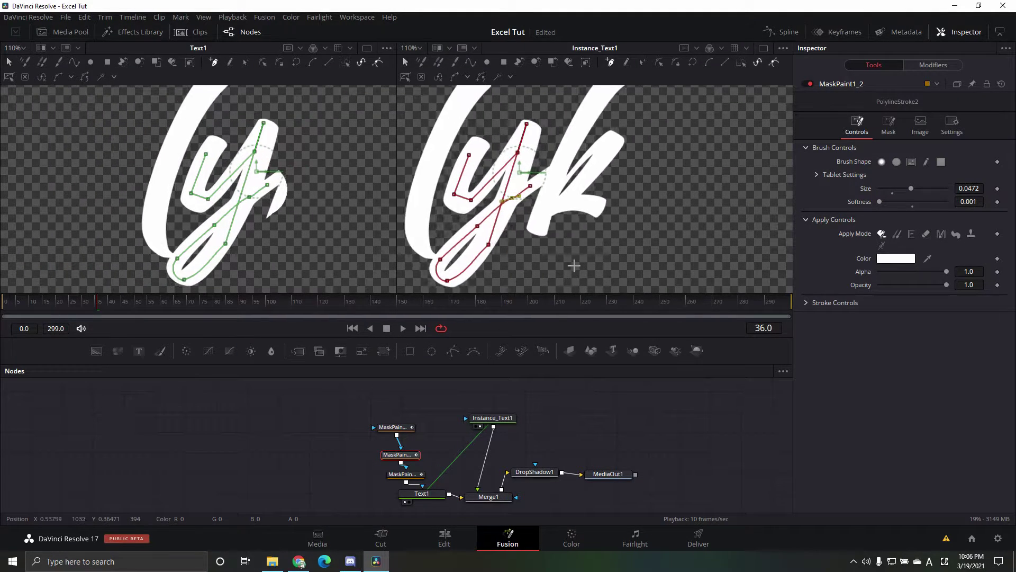
pyautogui.moveTo(509, 176)
pyautogui.mouseDown()
pyautogui.moveTo(471, 164)
pyautogui.moveTo(488, 161)
pyautogui.moveTo(496, 163)
pyautogui.moveTo(476, 174)
pyautogui.mouseUp()
pyautogui.scroll(-3, 477, 175)
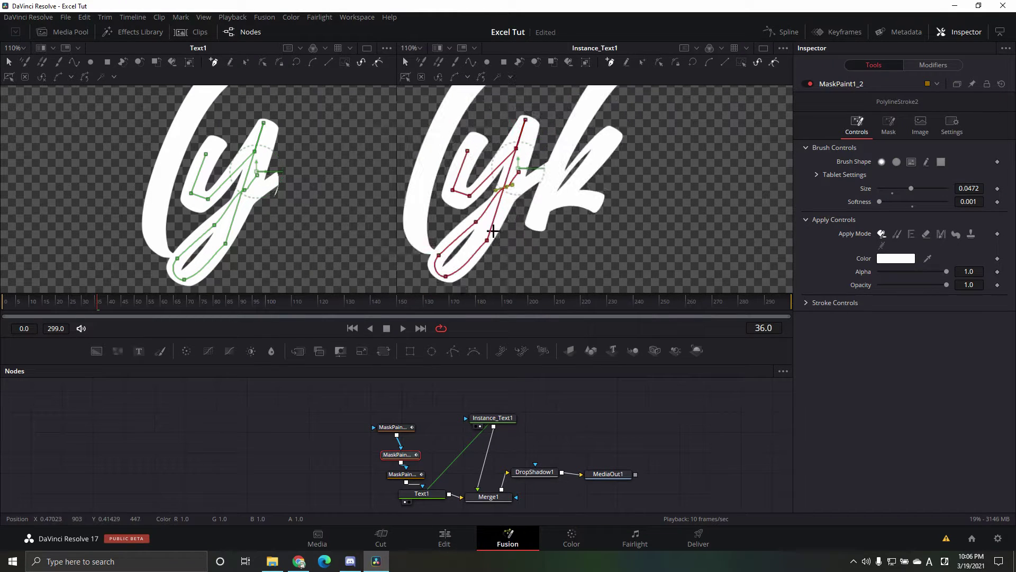
pyautogui.moveTo(282, 226); pyautogui.dragTo(283, 218)
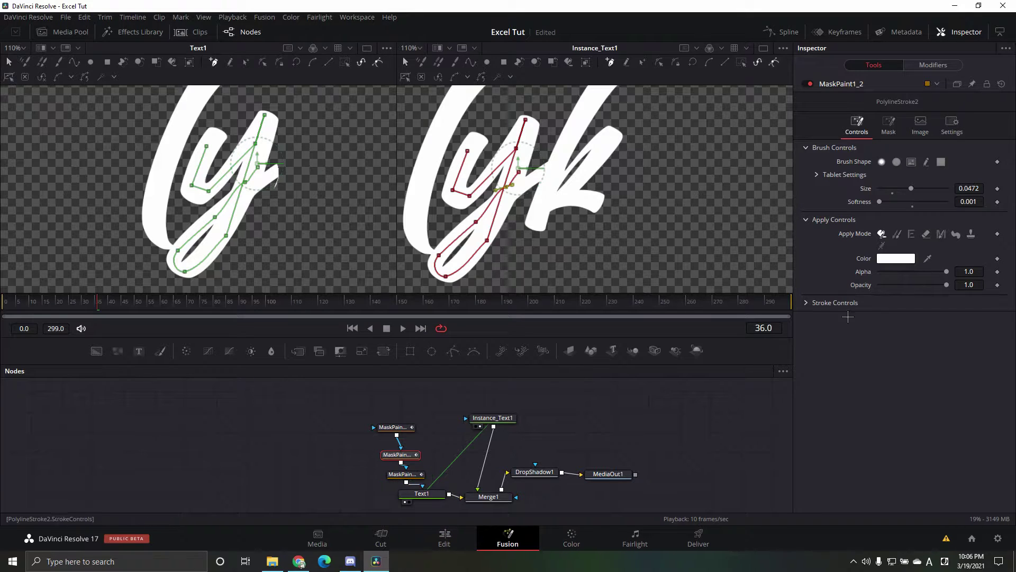
# Keyframe the "y" stroke's Write On end at 0.0 on frame 15 and 1.0 on frame 40, and scrub through the reveal.
pyautogui.click(808, 302)
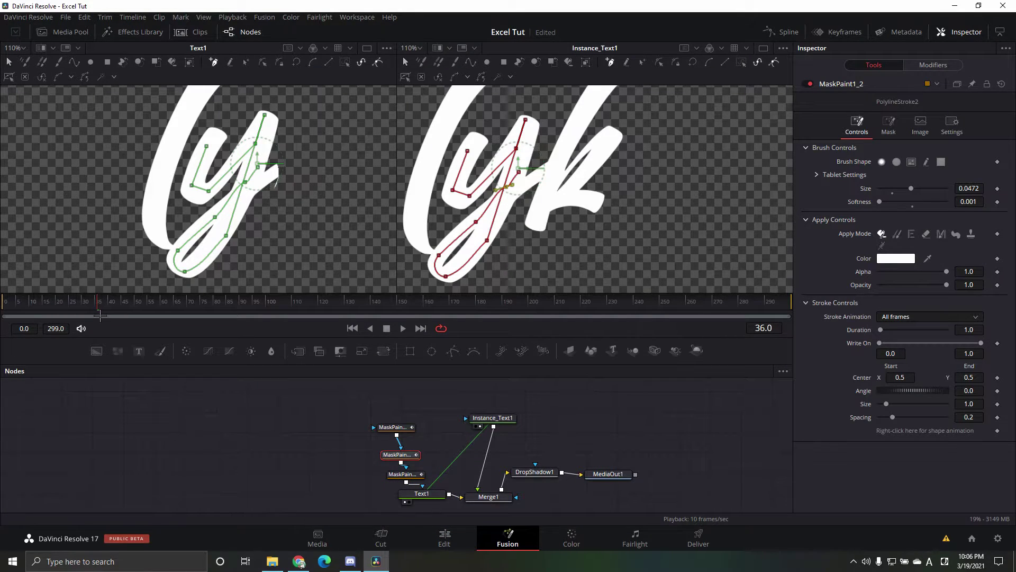
pyautogui.moveTo(91, 316)
pyautogui.mouseDown()
pyautogui.moveTo(43, 320)
pyautogui.moveTo(85, 324)
pyautogui.mouseUp()
pyautogui.moveTo(57, 315); pyautogui.dragTo(52, 314)
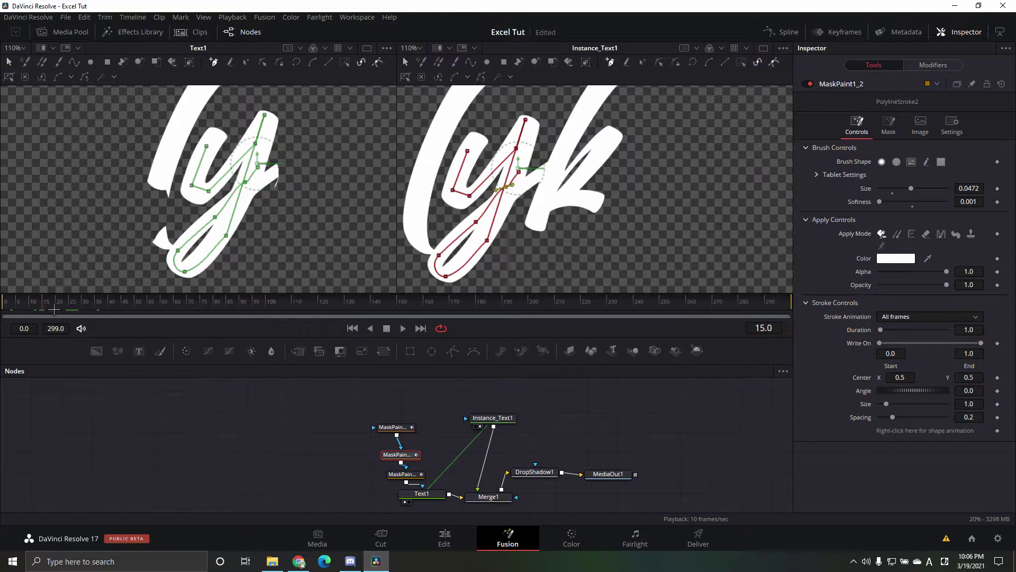
pyautogui.click(997, 343)
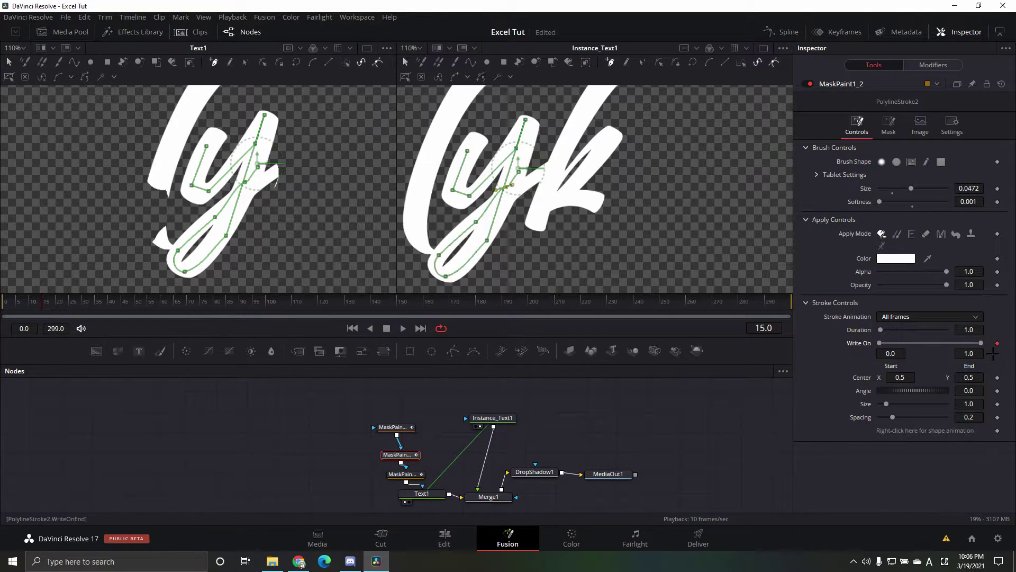
pyautogui.moveTo(980, 343); pyautogui.dragTo(883, 343)
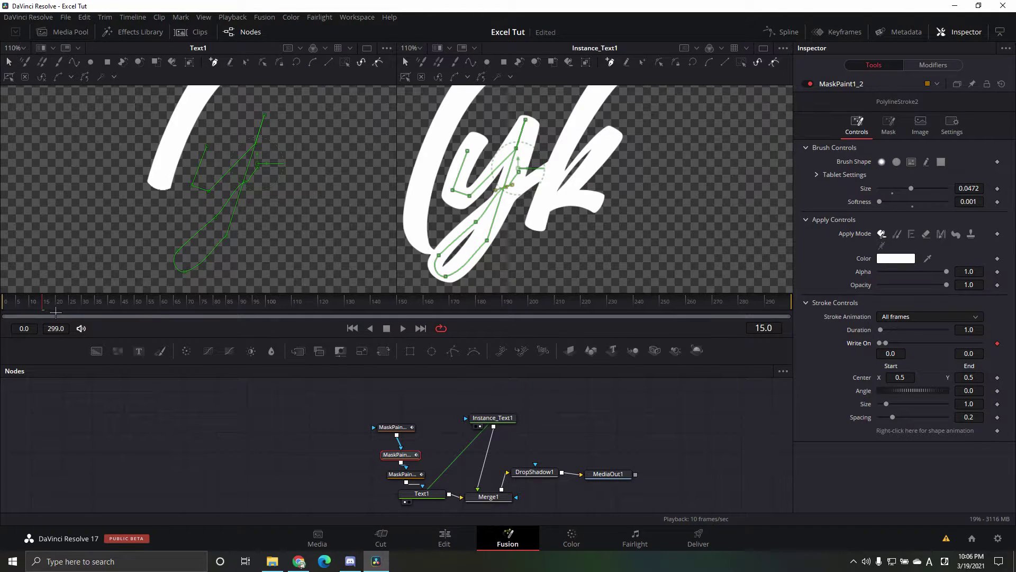
pyautogui.moveTo(55, 313); pyautogui.dragTo(112, 316)
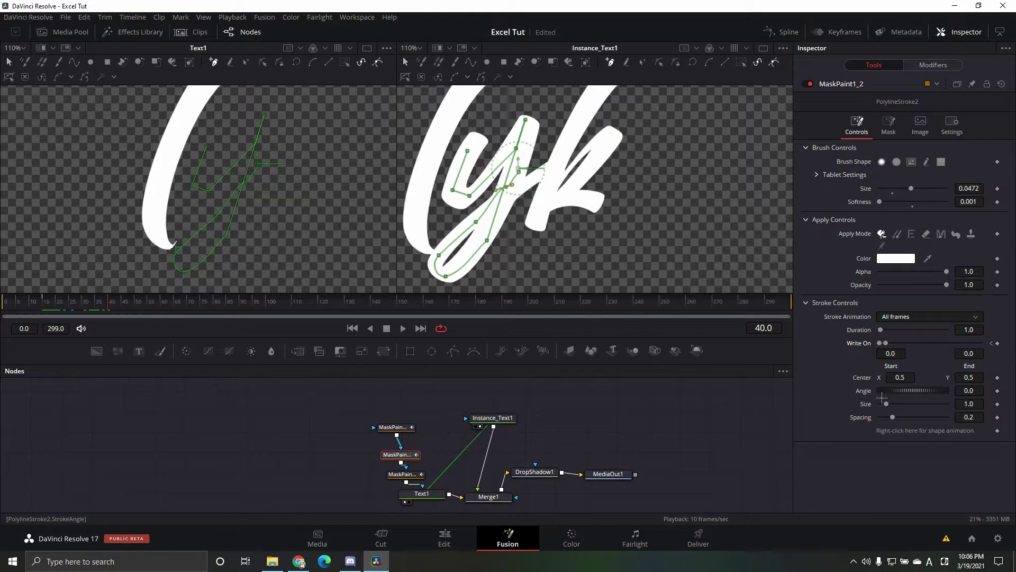
pyautogui.moveTo(885, 343); pyautogui.dragTo(980, 343)
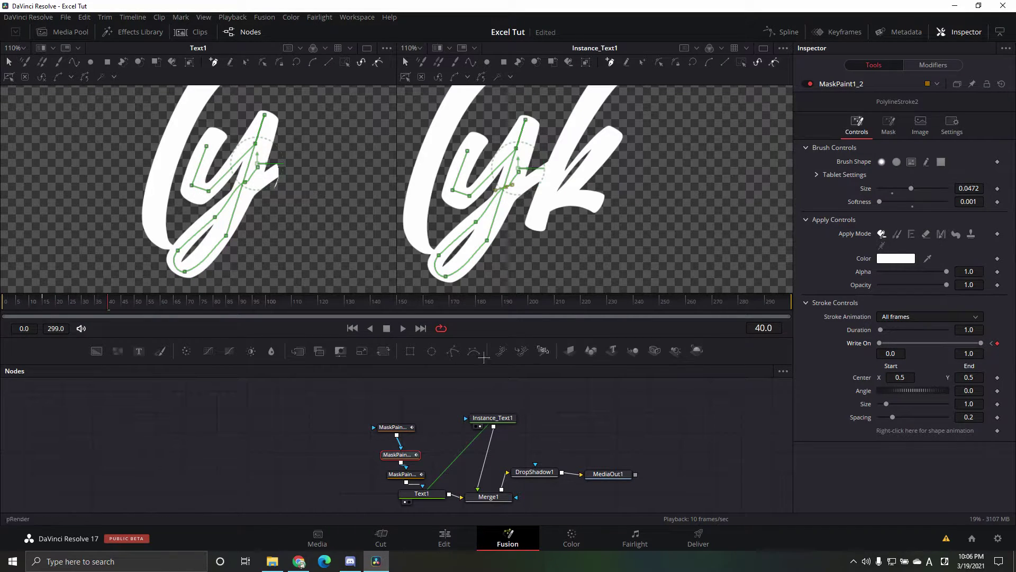
pyautogui.moveTo(127, 316)
pyautogui.mouseDown()
pyautogui.moveTo(8, 307)
pyautogui.moveTo(132, 317)
pyautogui.moveTo(10, 304)
pyautogui.moveTo(112, 311)
pyautogui.moveTo(80, 316)
pyautogui.moveTo(98, 316)
pyautogui.mouseUp()
# In the spline editor, exclude the "l" stroke's curves from editing and smooth all keyframes of the "y" stroke's Write On curve.
pyautogui.click(790, 32)
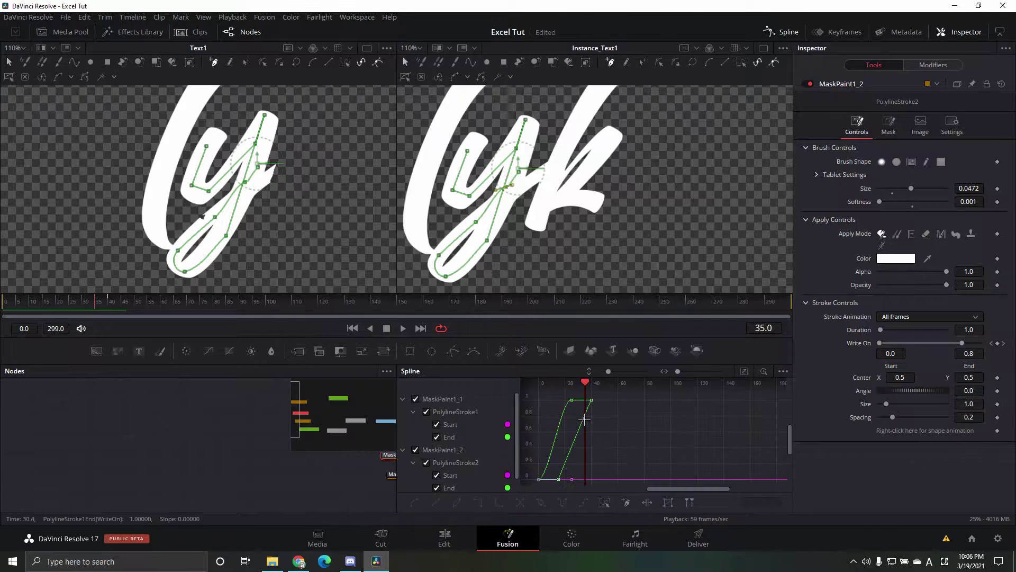
pyautogui.scroll(-1, 448, 462)
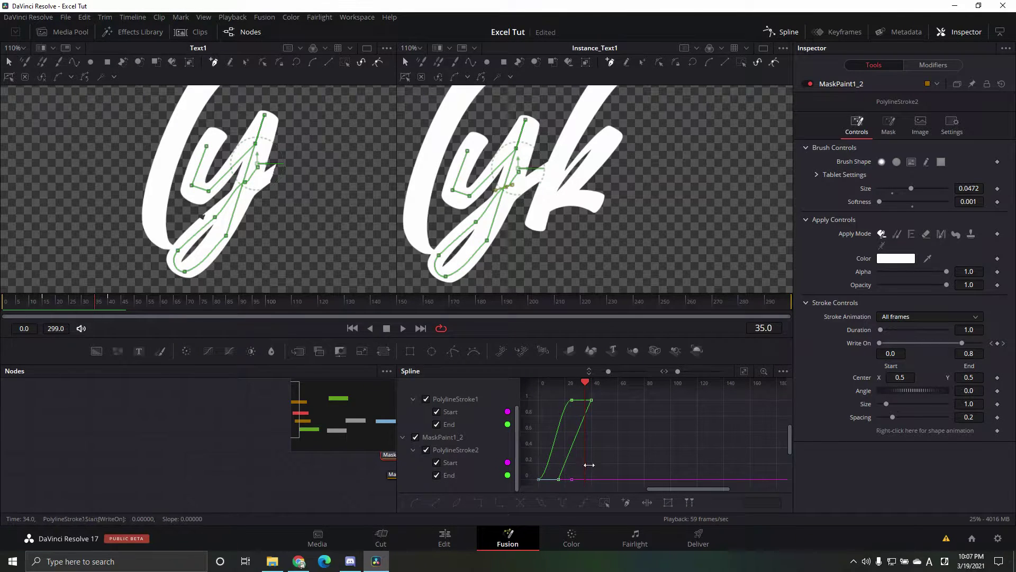
pyautogui.click(591, 401)
pyautogui.hotkey('ctrl', 'a')
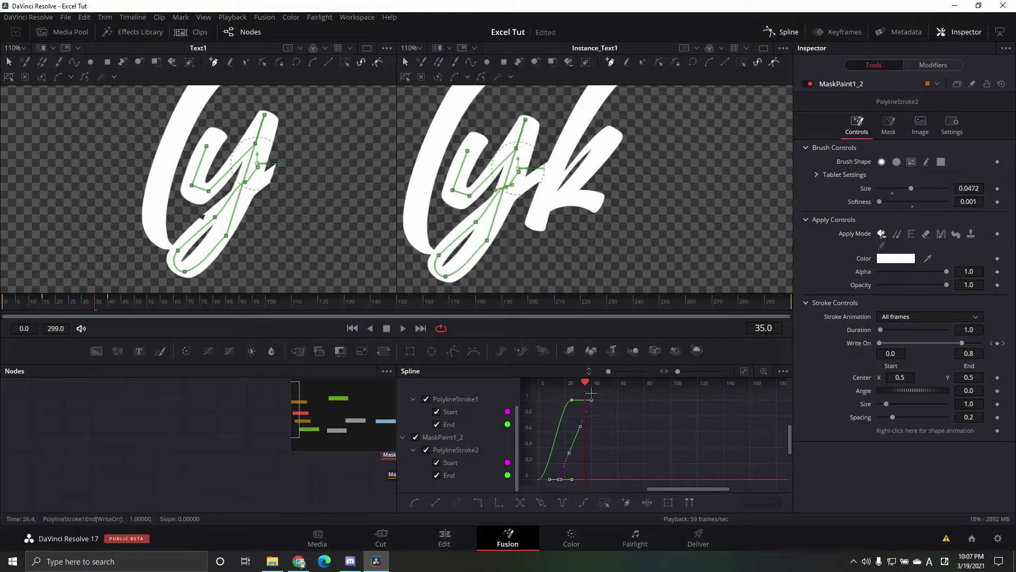
pyautogui.moveTo(586, 386); pyautogui.dragTo(566, 387)
pyautogui.click(567, 385)
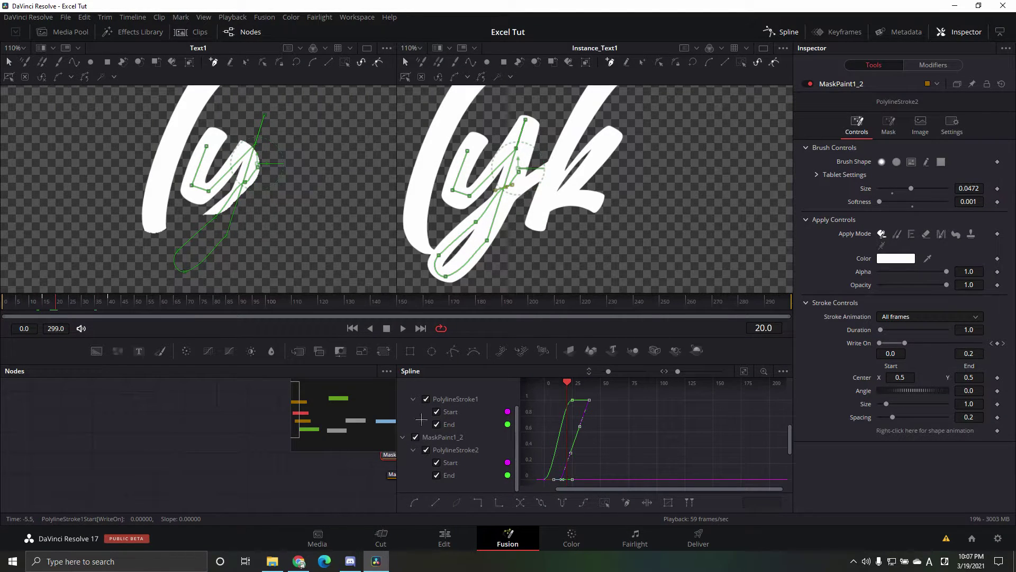
pyautogui.click(426, 398)
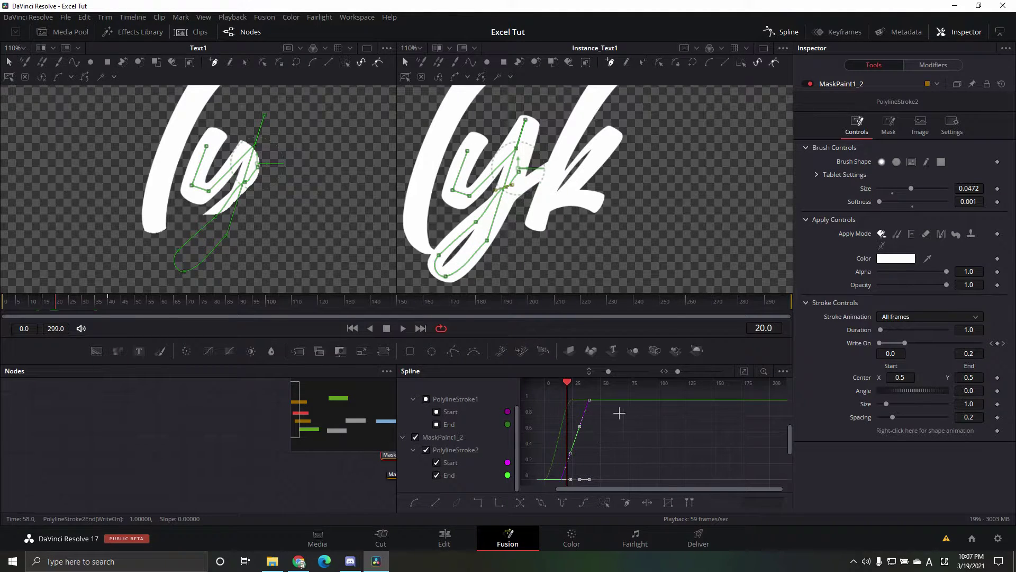
pyautogui.hotkey('shift', 's')
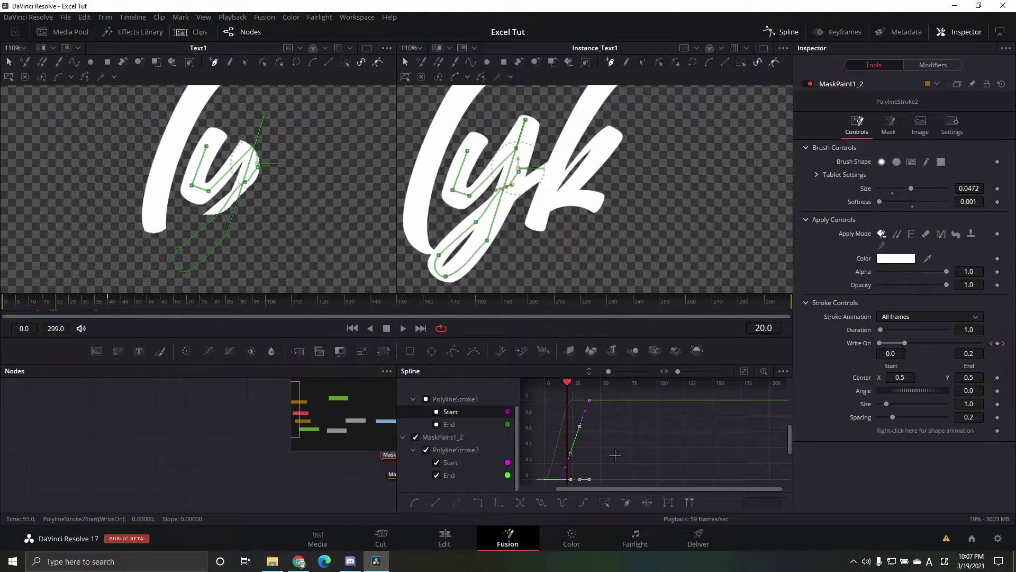
pyautogui.click(620, 454)
pyautogui.click(590, 401)
pyautogui.hotkey('ctrl', 'a')
pyautogui.hotkey('shift', 's')
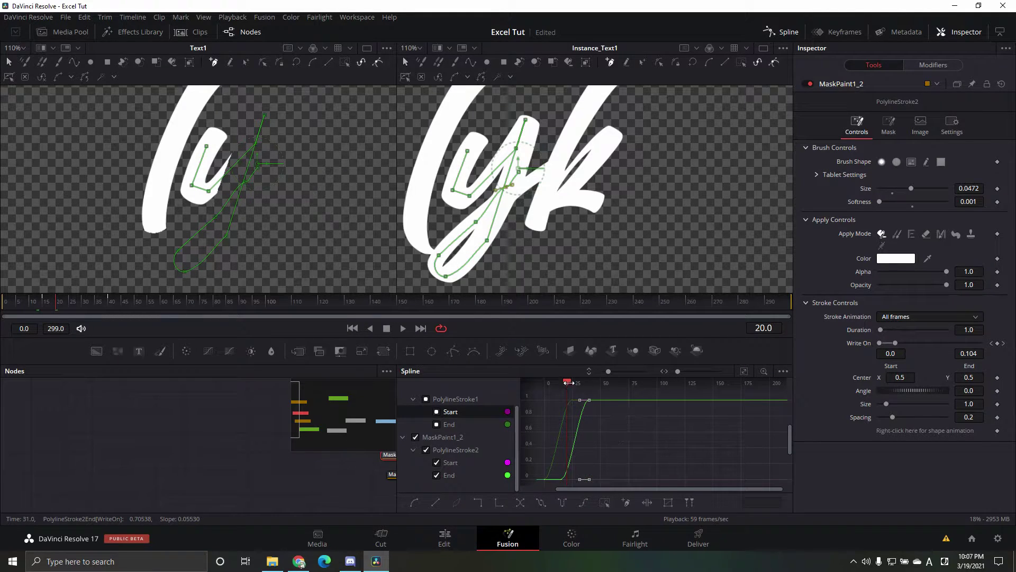
# Play back the combined "l" and "y" reveal and examine the lower loop of the "y" stroke at frame 29.
pyautogui.moveTo(575, 391)
pyautogui.mouseDown()
pyautogui.moveTo(560, 392)
pyautogui.moveTo(587, 393)
pyautogui.moveTo(556, 392)
pyautogui.mouseUp()
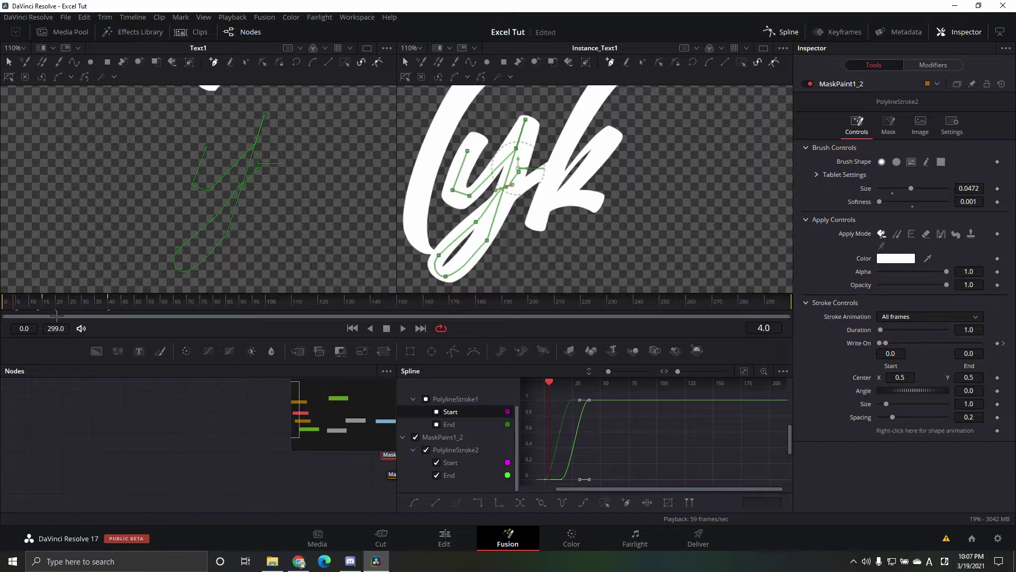
pyautogui.press('space')
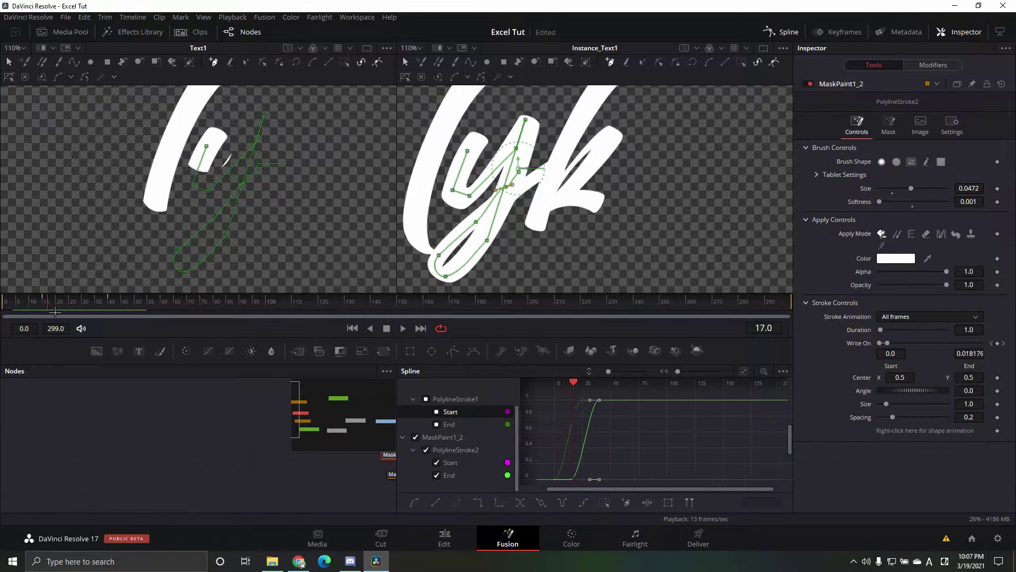
pyautogui.press('space')
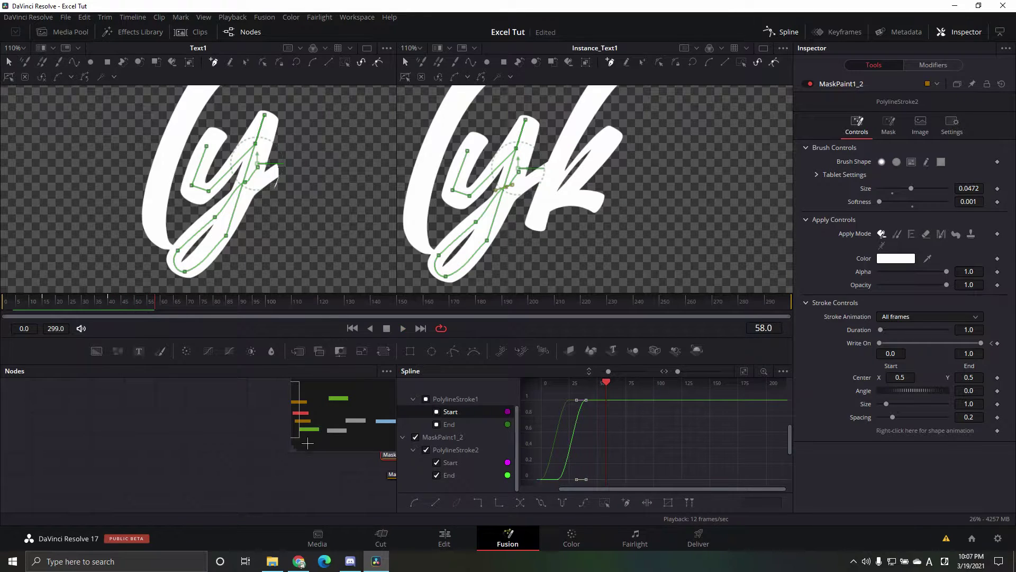
pyautogui.moveTo(153, 311); pyautogui.dragTo(70, 316)
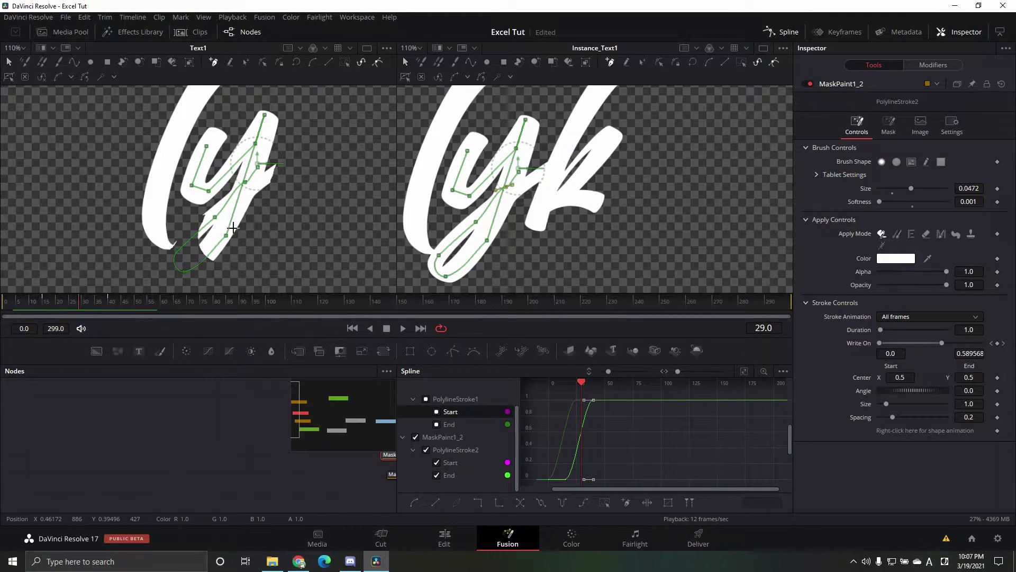
pyautogui.scroll(2, 247, 212)
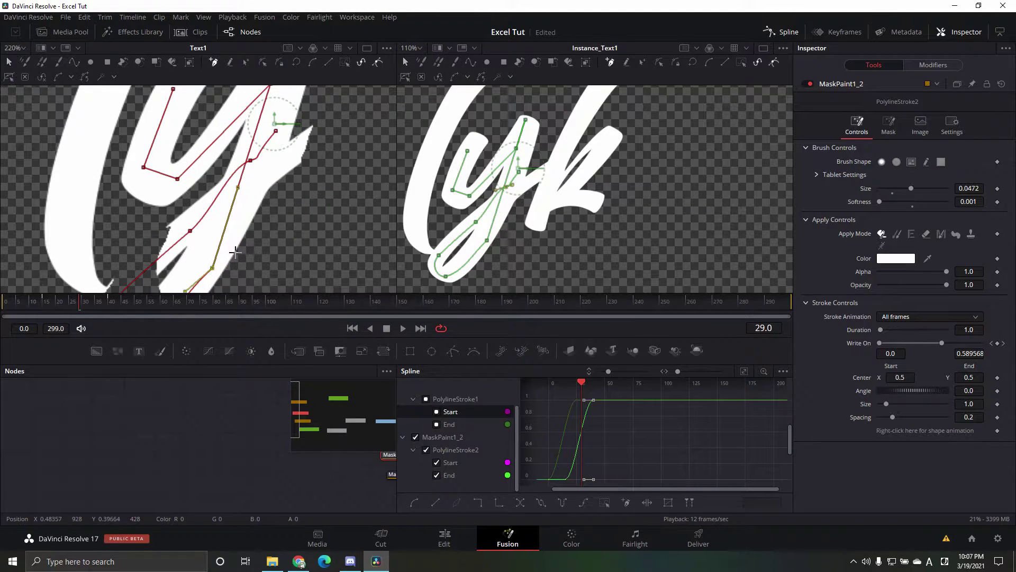
pyautogui.scroll(-3, 229, 251)
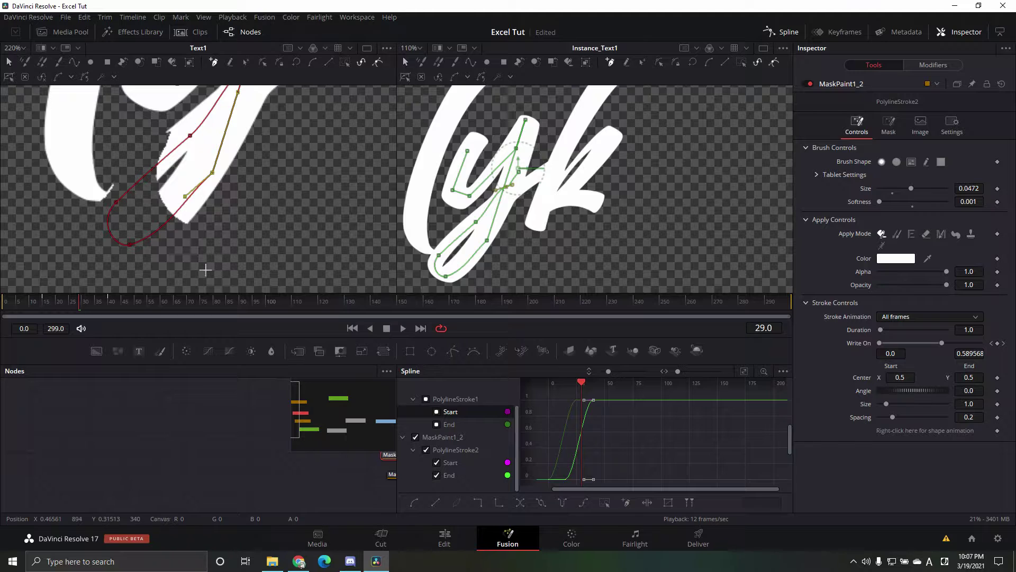
pyautogui.scroll(-1, 206, 260)
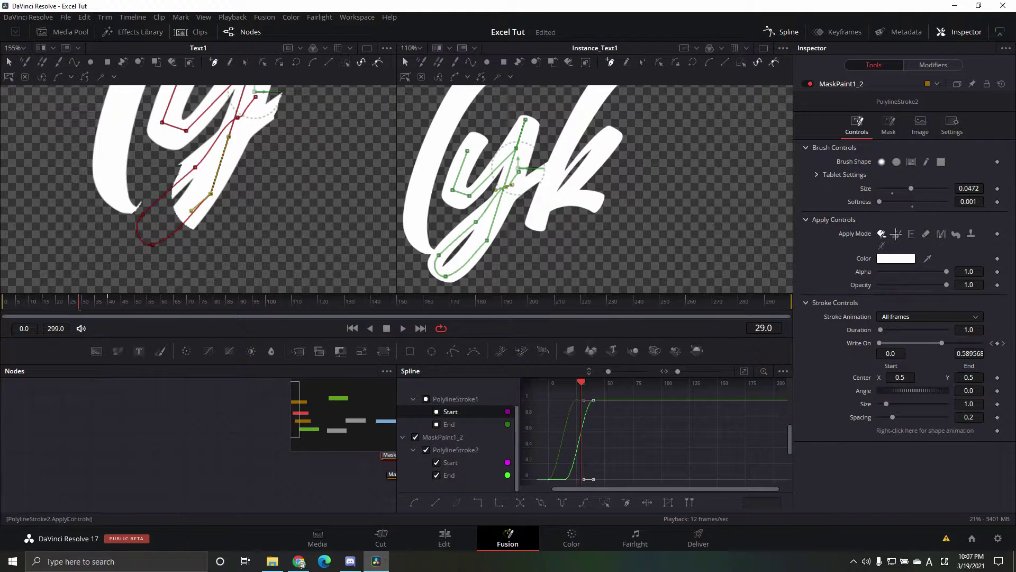
# On the third mask paint node, start a polyline stroke at the top of the letter "k"'s stem.
pyautogui.click(782, 32)
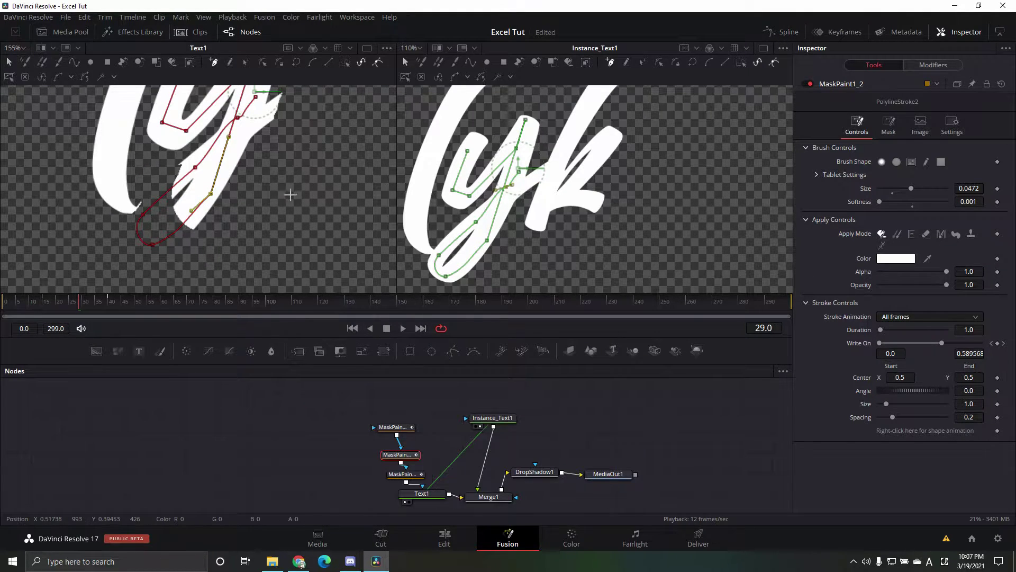
pyautogui.moveTo(290, 195); pyautogui.dragTo(252, 228)
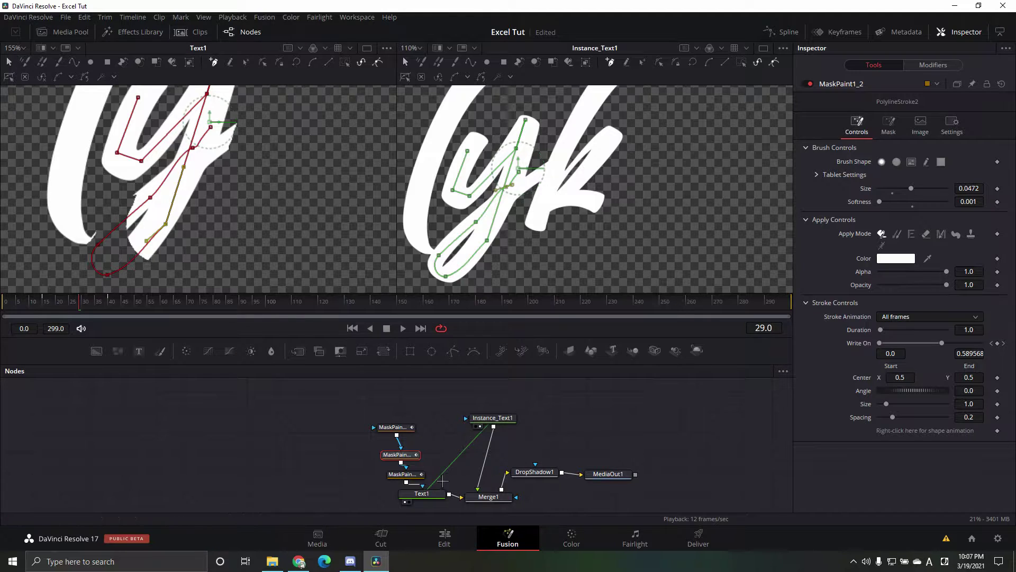
pyautogui.click(405, 475)
pyautogui.moveTo(689, 189); pyautogui.dragTo(660, 209)
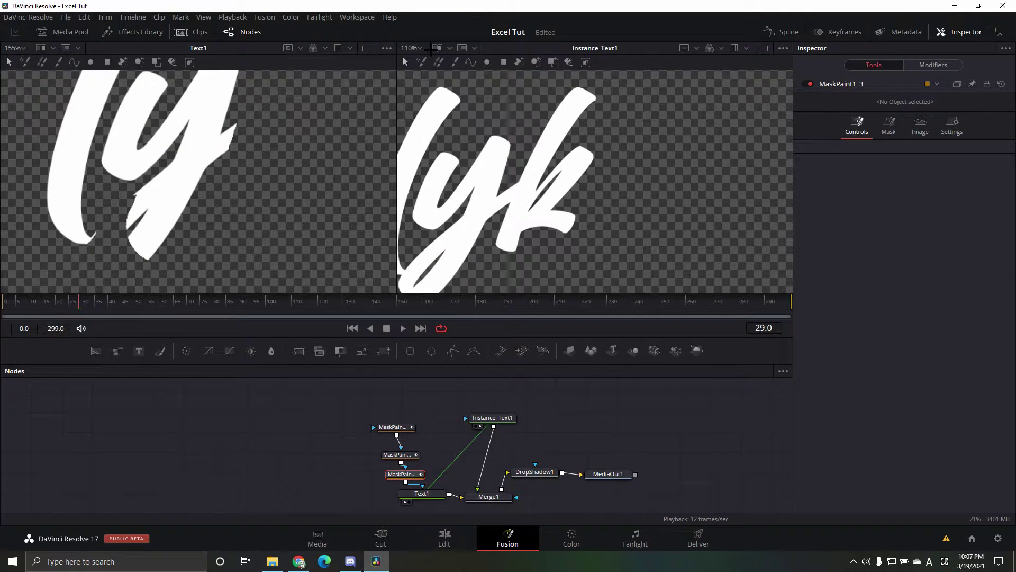
pyautogui.click(470, 62)
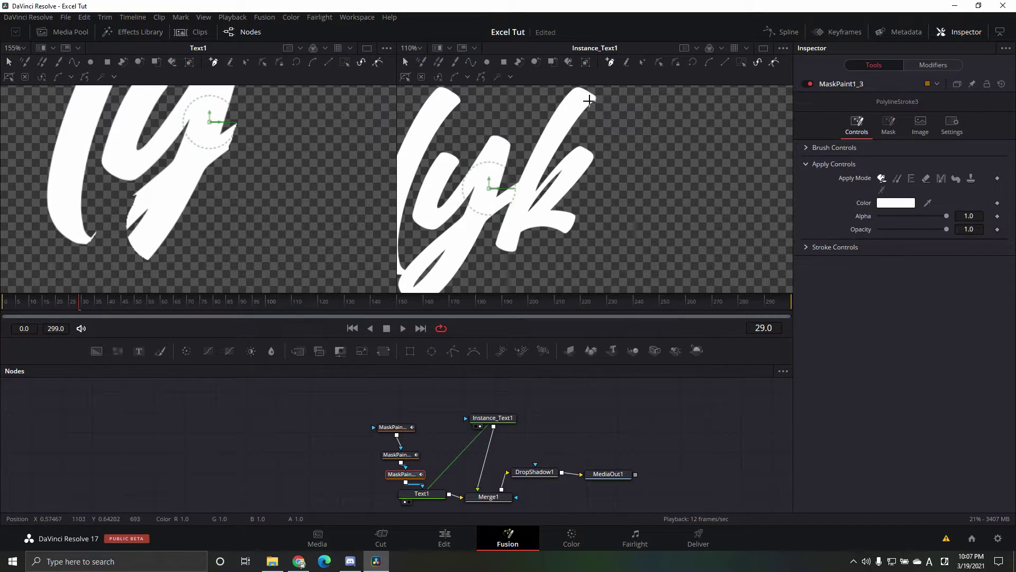
pyautogui.click(581, 92)
pyautogui.click(507, 241)
pyautogui.click(536, 218)
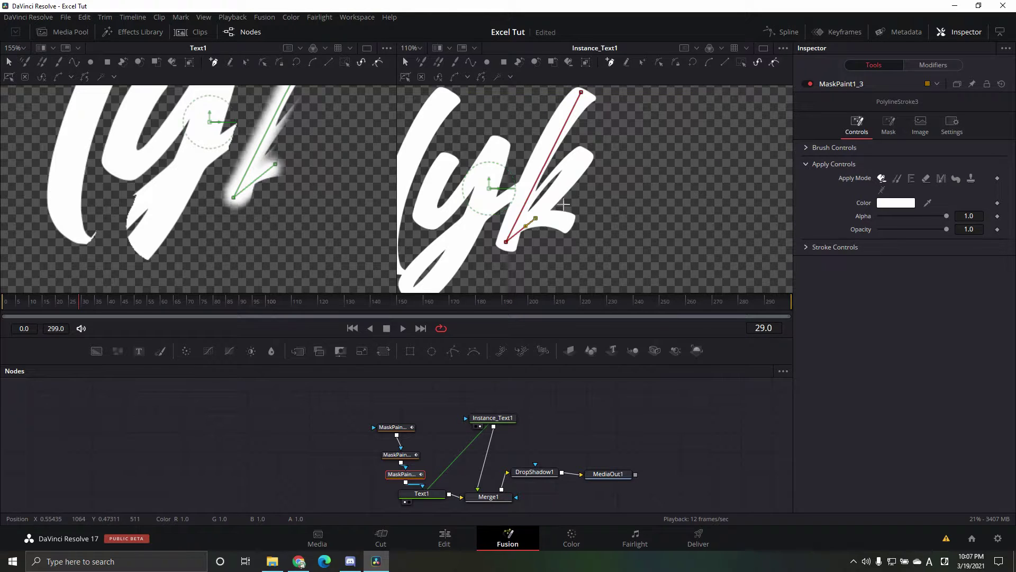
pyautogui.hotkey('ctrl', 'z')
pyautogui.hotkey('ctrl', 'z')
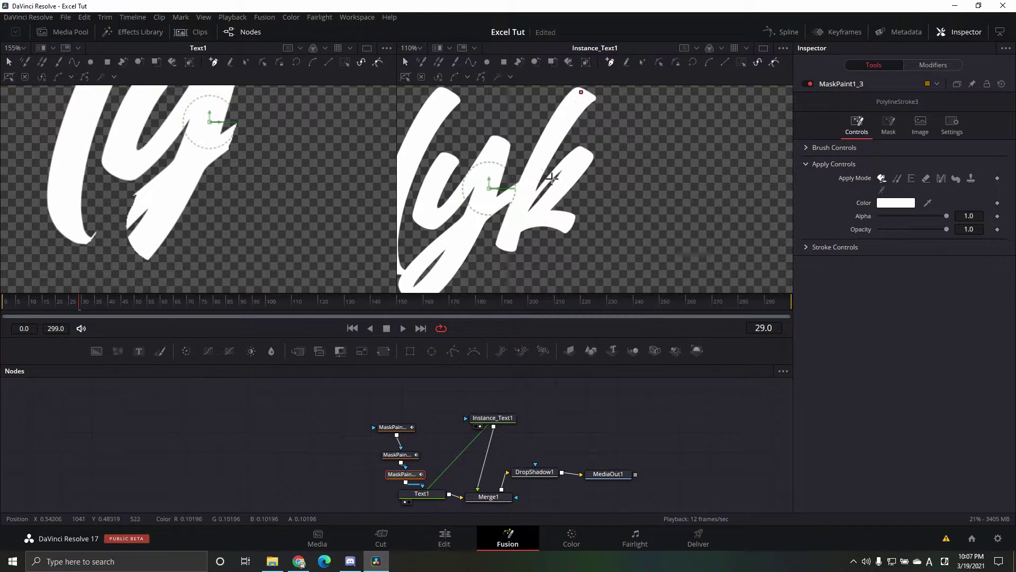
# Trace the rest of the "k" with the polyline stroke: curved down the stem, back up around the upper arm, and out along the lower leg.
pyautogui.click(508, 244)
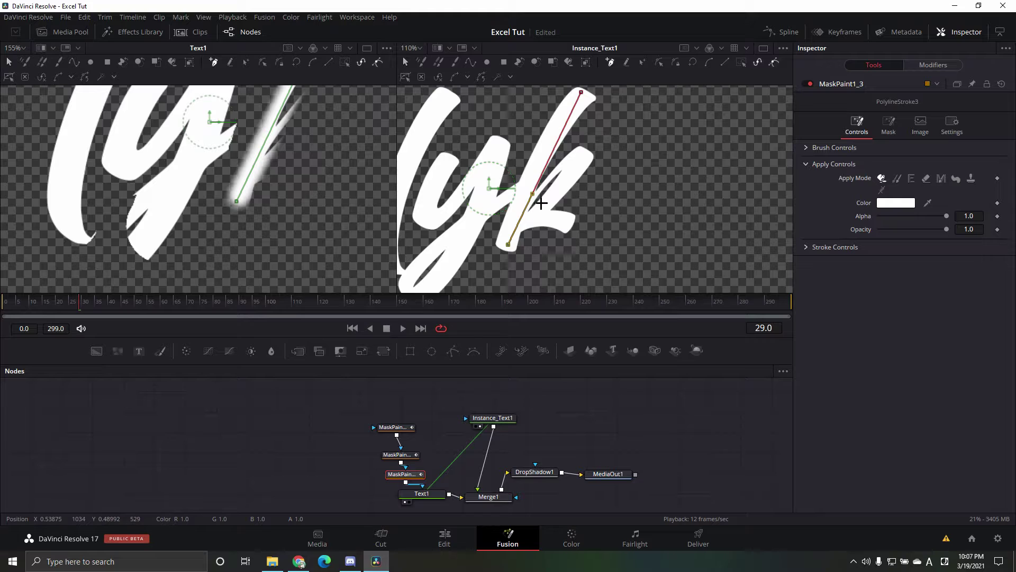
pyautogui.moveTo(532, 194); pyautogui.dragTo(516, 183)
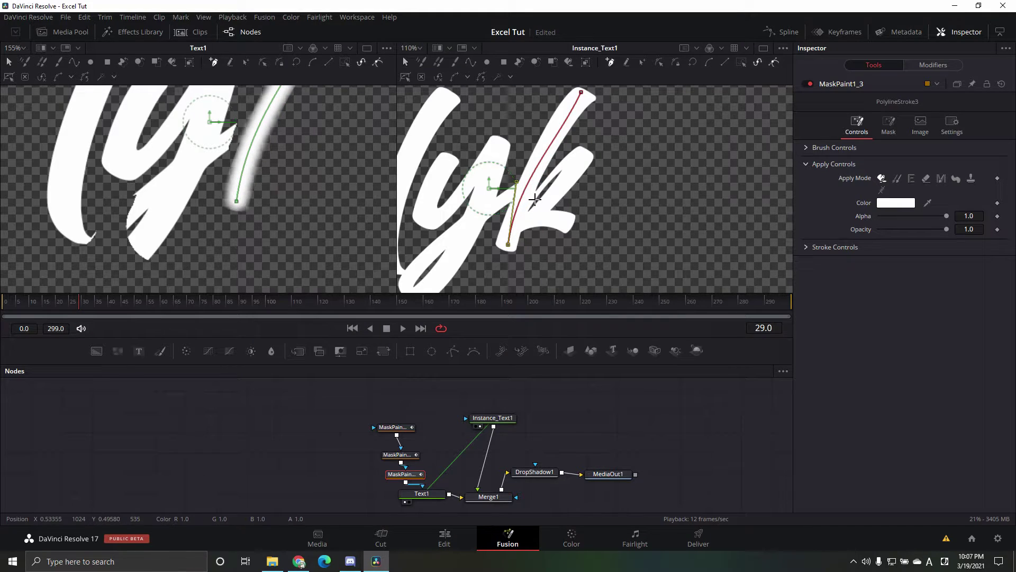
pyautogui.click(527, 191)
pyautogui.moveTo(566, 161); pyautogui.dragTo(586, 145)
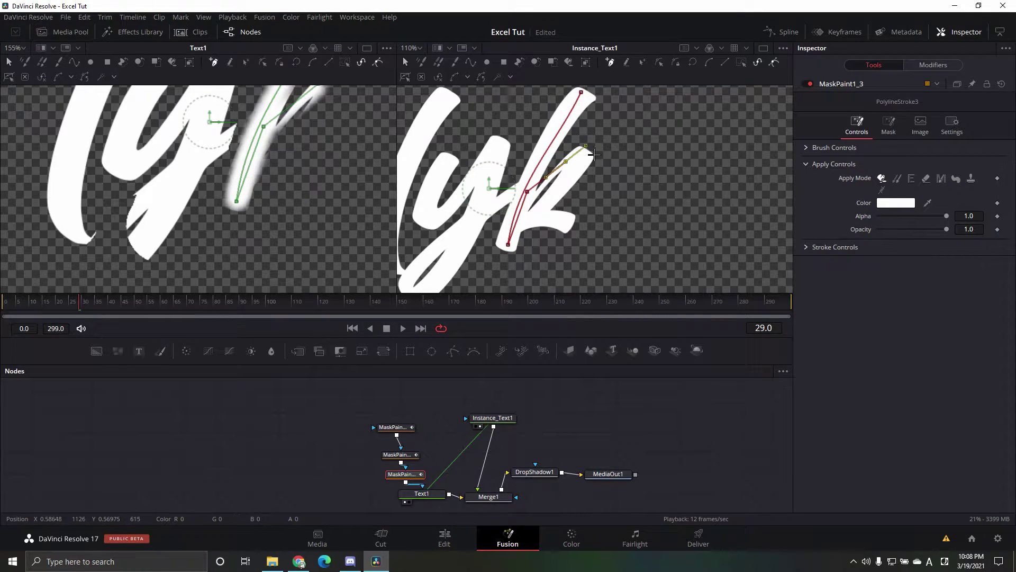
pyautogui.click(583, 162)
pyautogui.click(554, 200)
pyautogui.click(538, 214)
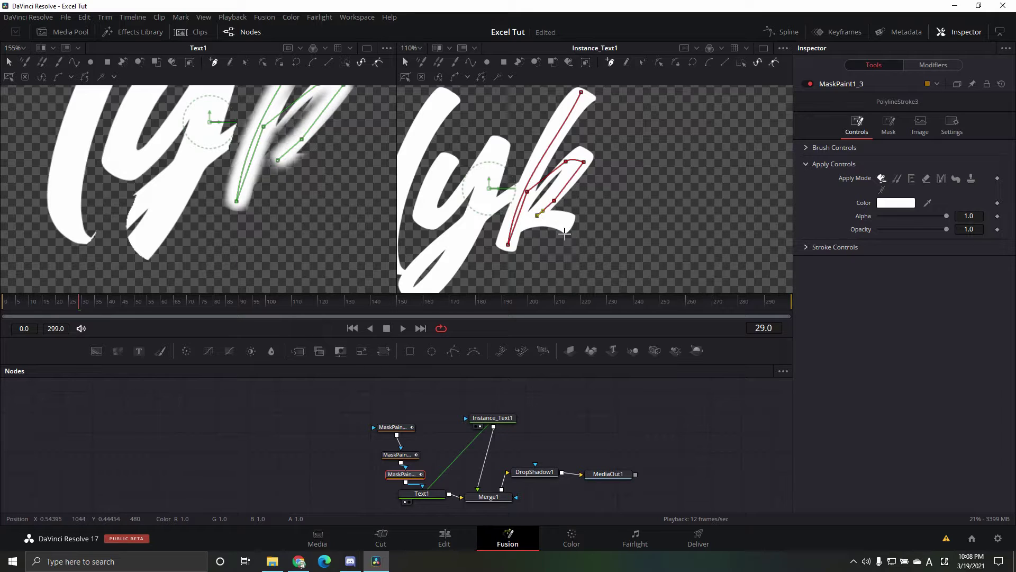
pyautogui.click(566, 221)
# Set the "k" stroke's brush softness to 0.001 and its brush size to 0.0378 so it covers the whole letter.
pyautogui.click(823, 149)
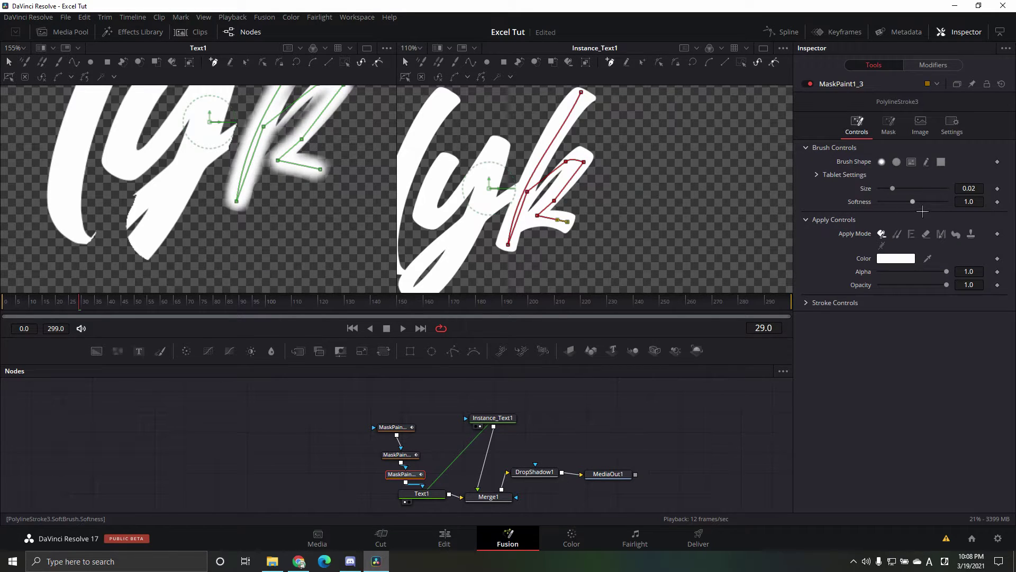
pyautogui.moveTo(912, 202)
pyautogui.mouseDown()
pyautogui.moveTo(879, 201)
pyautogui.moveTo(927, 194)
pyautogui.moveTo(771, 197)
pyautogui.mouseUp()
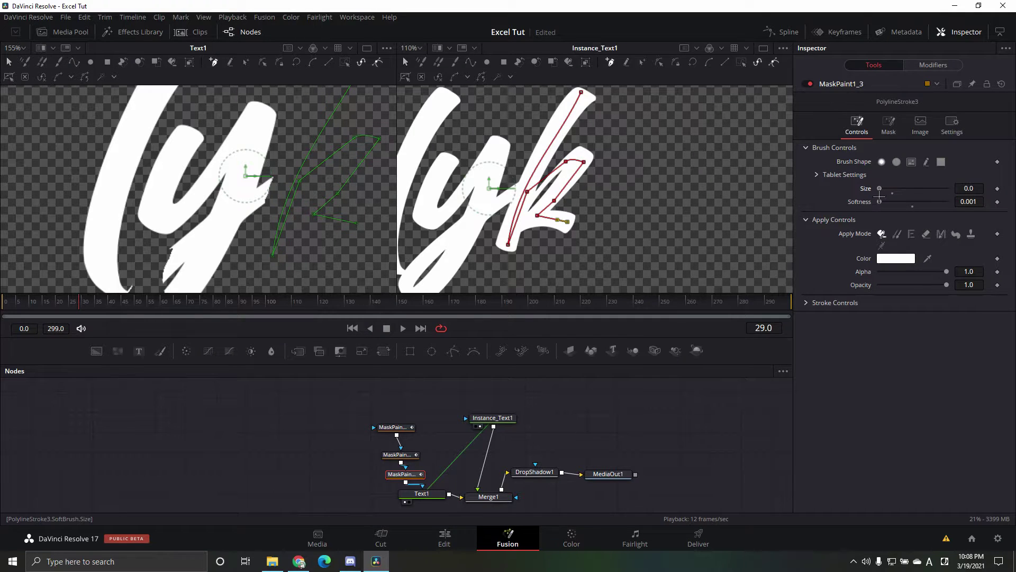
pyautogui.moveTo(889, 197); pyautogui.dragTo(912, 199)
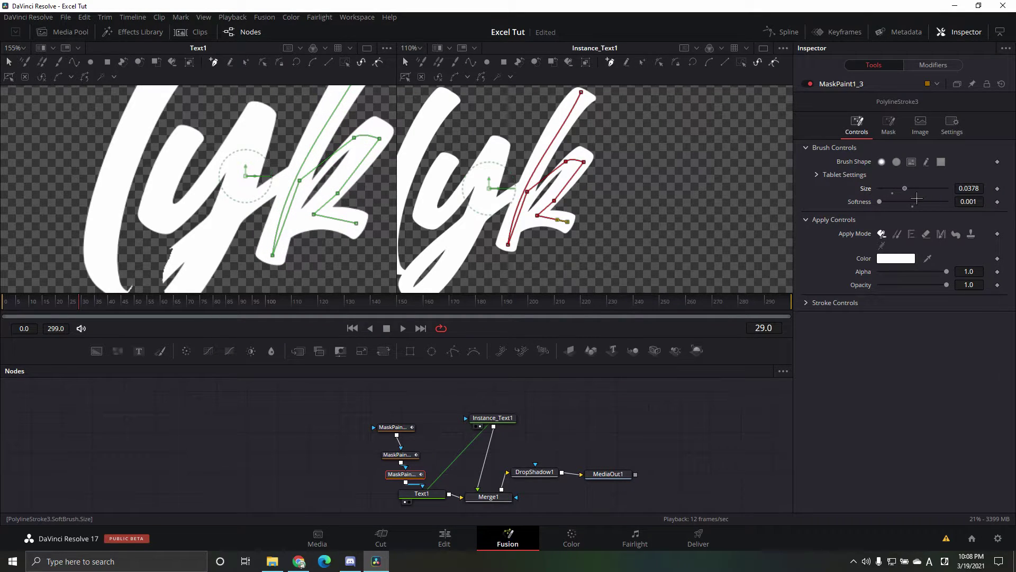
pyautogui.moveTo(146, 156); pyautogui.dragTo(168, 187)
pyautogui.moveTo(338, 272); pyautogui.dragTo(243, 236)
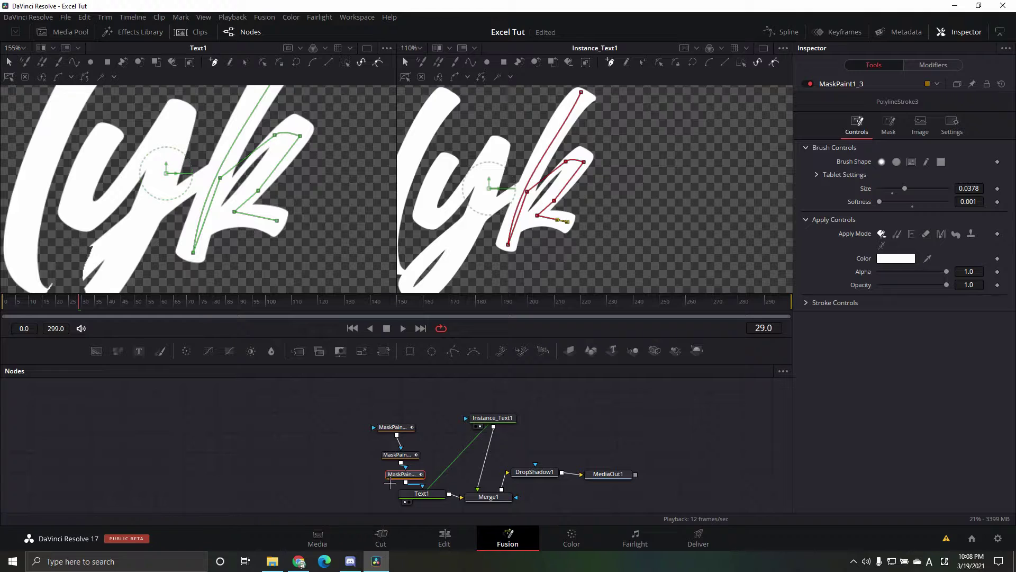
# Keyframe the "k" stroke's Write On end at 0.0 on frame 30 and 1.0 on frame 55.
pyautogui.moveTo(119, 316); pyautogui.dragTo(91, 340)
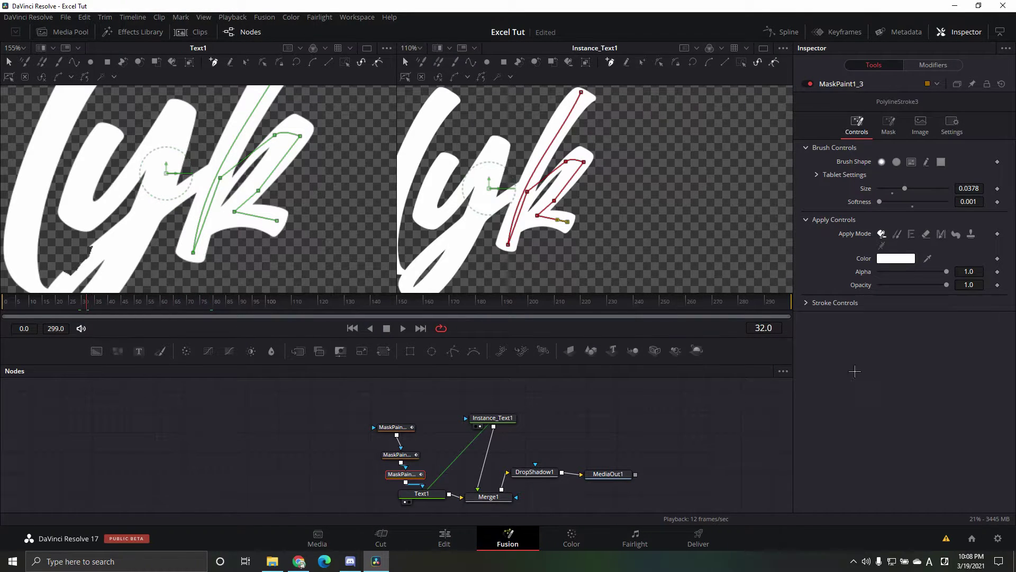
pyautogui.click(815, 303)
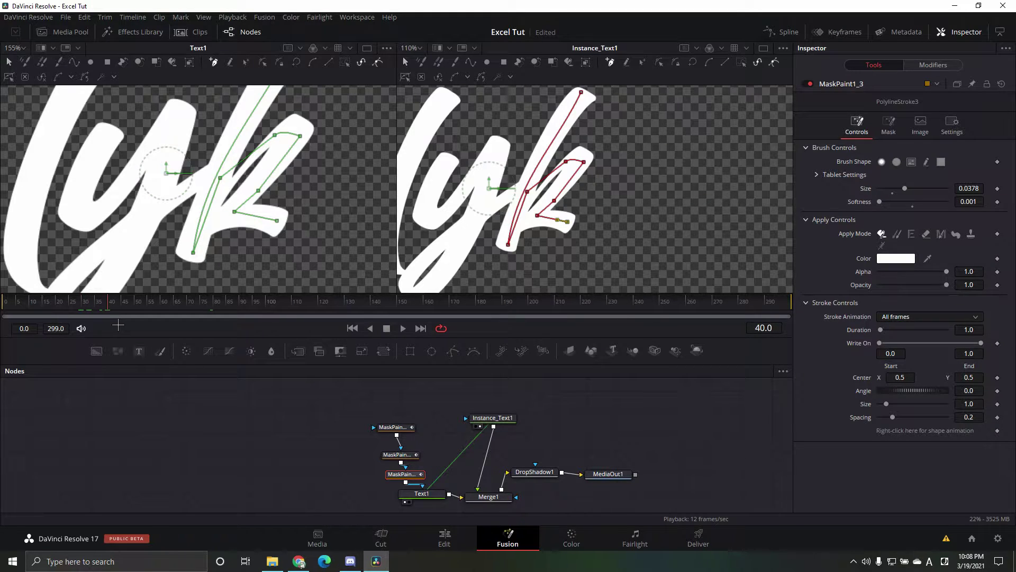
pyautogui.moveTo(118, 324); pyautogui.dragTo(91, 329)
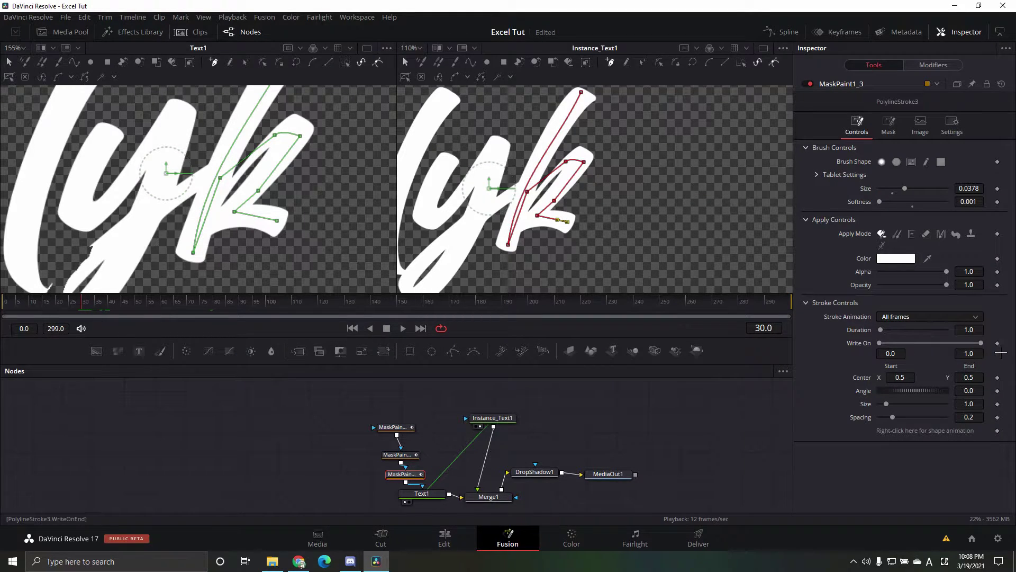
pyautogui.click(997, 343)
pyautogui.moveTo(980, 343); pyautogui.dragTo(885, 344)
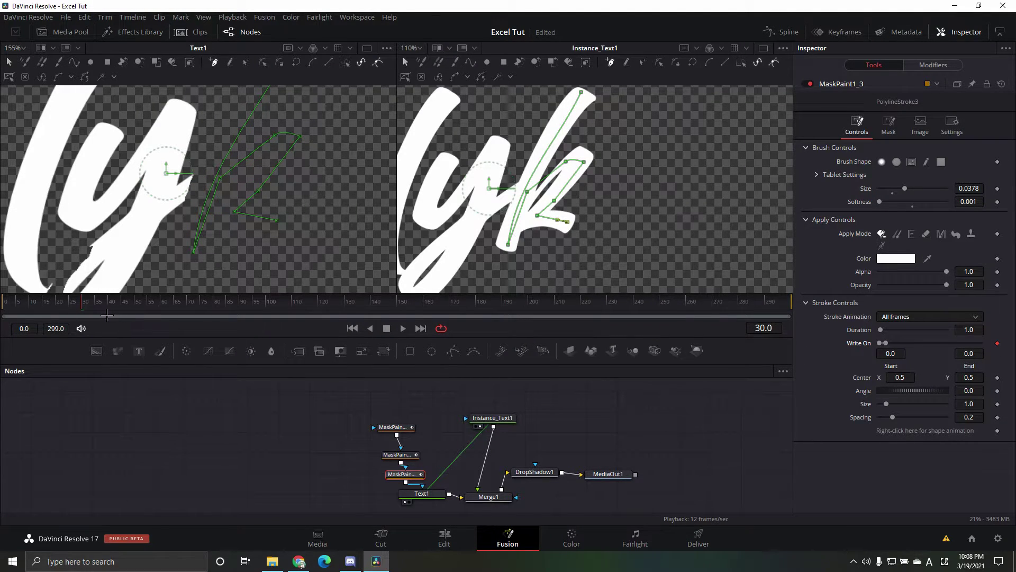
pyautogui.click(97, 312)
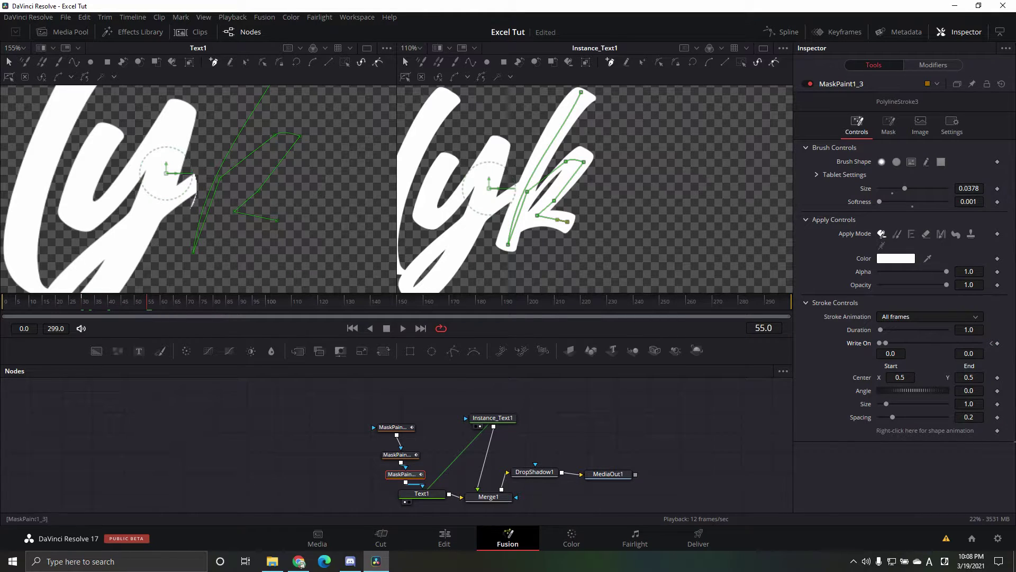
pyautogui.moveTo(885, 343); pyautogui.dragTo(981, 343)
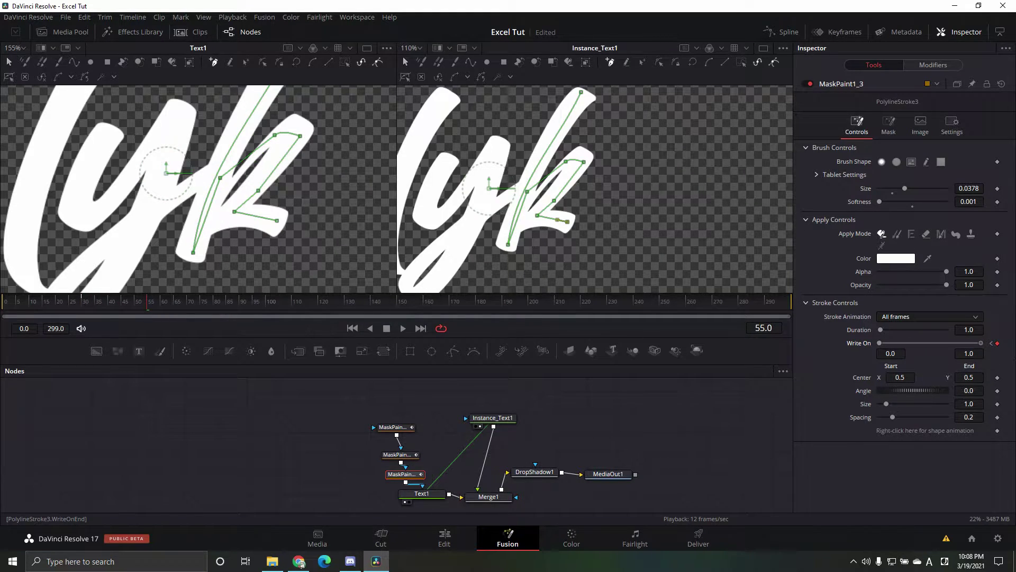
pyautogui.scroll(-2, 281, 222)
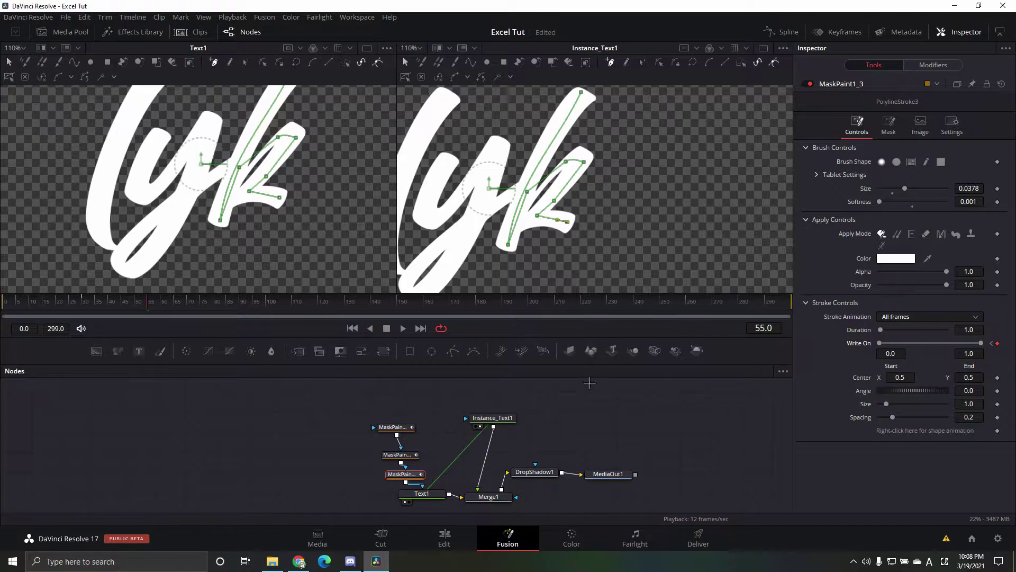
# In the spline editor, exclude the "y" stroke's curves from editing and smooth the keyframes of the "k" stroke's Write On curve.
pyautogui.click(786, 32)
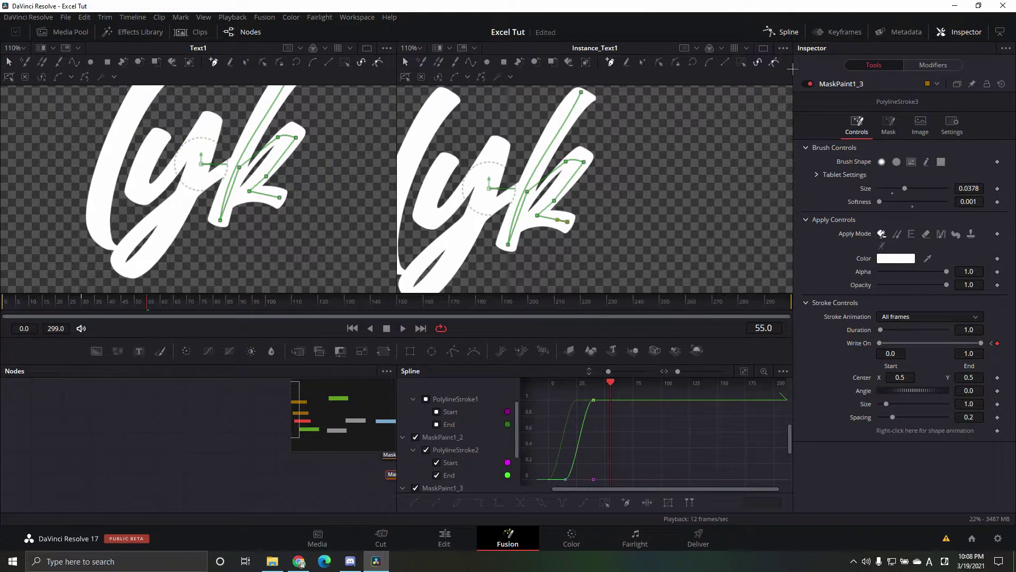
pyautogui.scroll(-2, 452, 454)
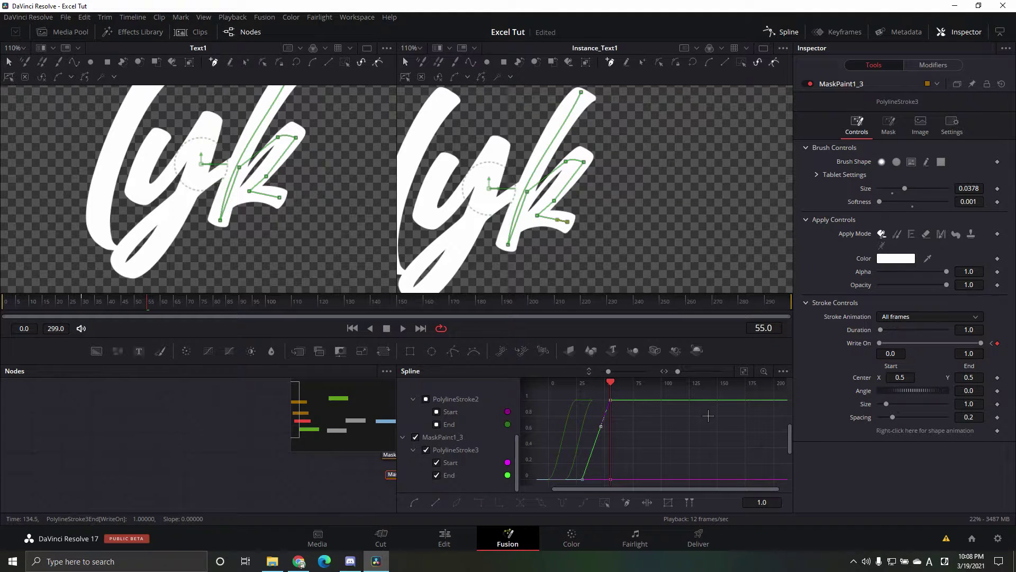
pyautogui.press('f')
pyautogui.scroll(-2, 612, 400)
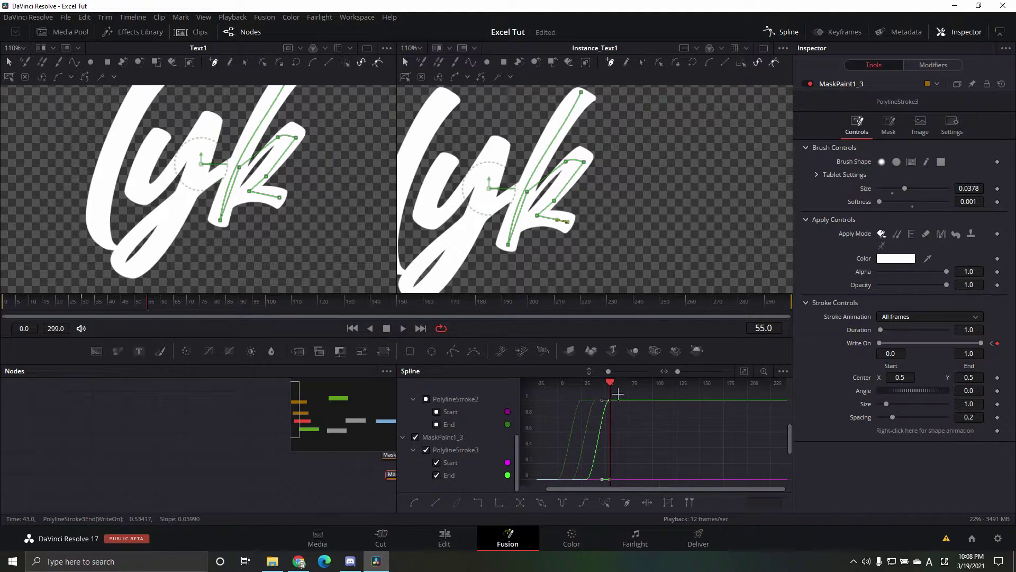
# Scrub back and play the complete "lyk" reveal to check the timing of all three letters.
pyautogui.moveTo(610, 382); pyautogui.dragTo(587, 397)
pyautogui.press('space')
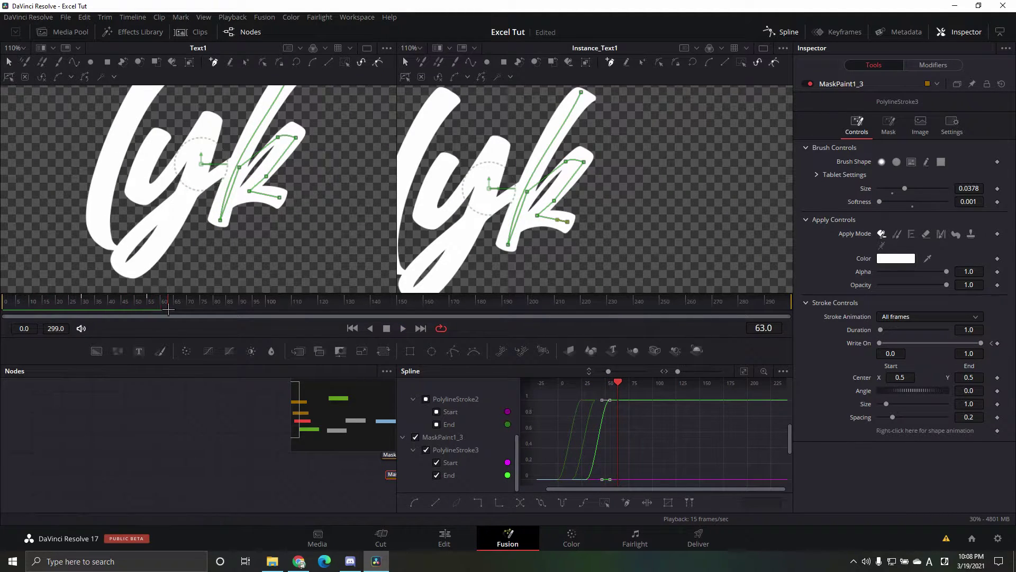
pyautogui.click(90, 299)
# Close the spline editor and move the Merge1 node closer to Text1 in the node graph.
pyautogui.click(783, 31)
pyautogui.moveTo(519, 462); pyautogui.dragTo(485, 474)
pyautogui.moveTo(447, 472)
pyautogui.mouseDown()
pyautogui.moveTo(447, 481)
pyautogui.moveTo(435, 463)
pyautogui.mouseUp()
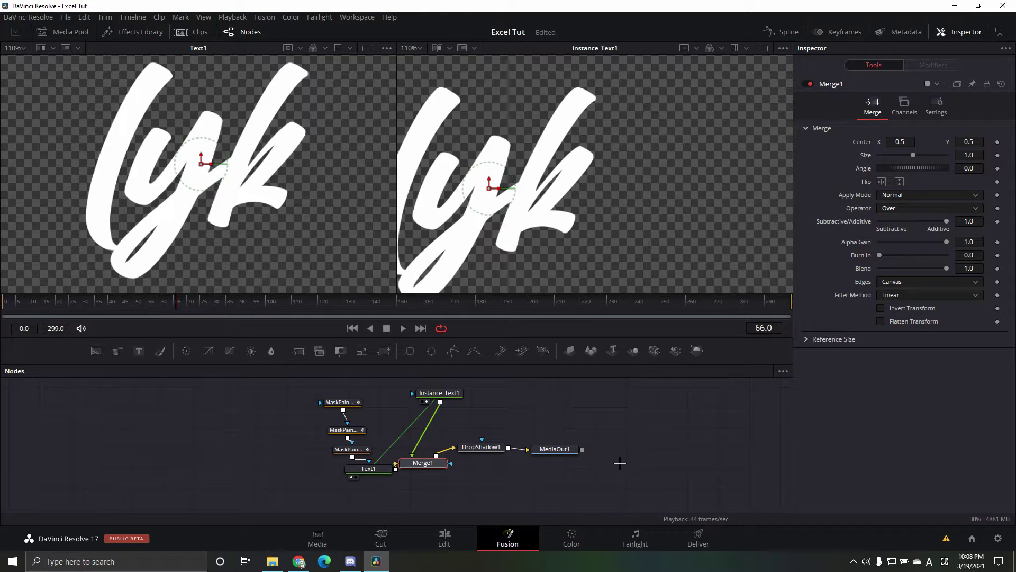
# On the Edit page, move the Fusion Composition clip up to track V2 and place a Solid Color generator beneath it on V1.
pyautogui.click(444, 538)
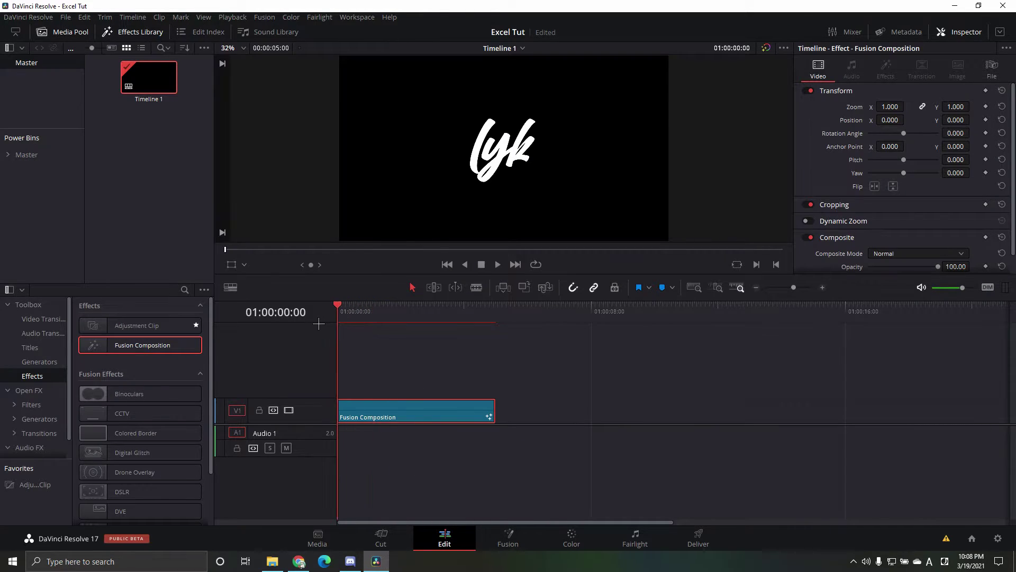
pyautogui.moveTo(384, 415); pyautogui.dragTo(382, 396)
pyautogui.click(39, 361)
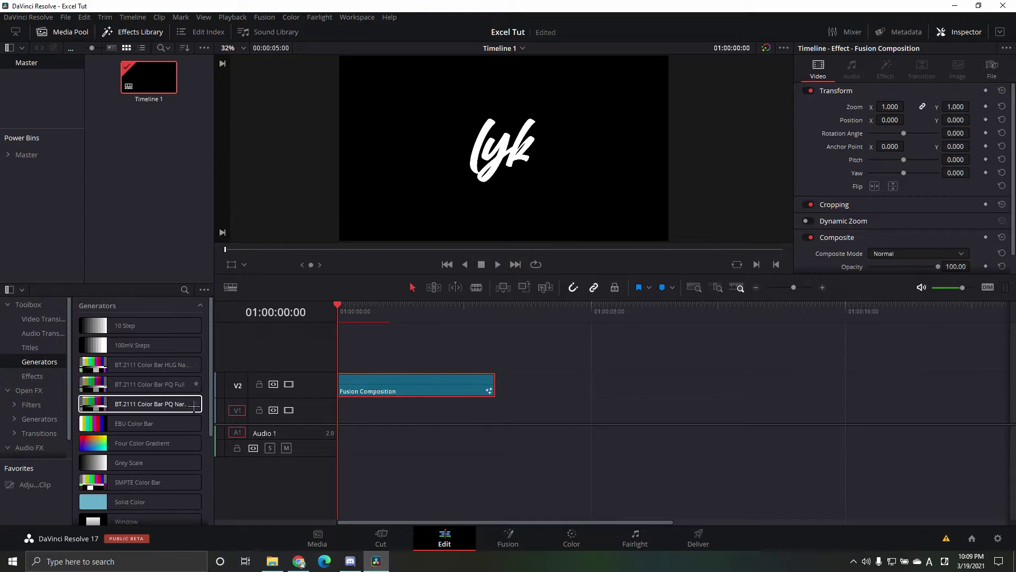
pyautogui.moveTo(130, 502); pyautogui.dragTo(385, 402)
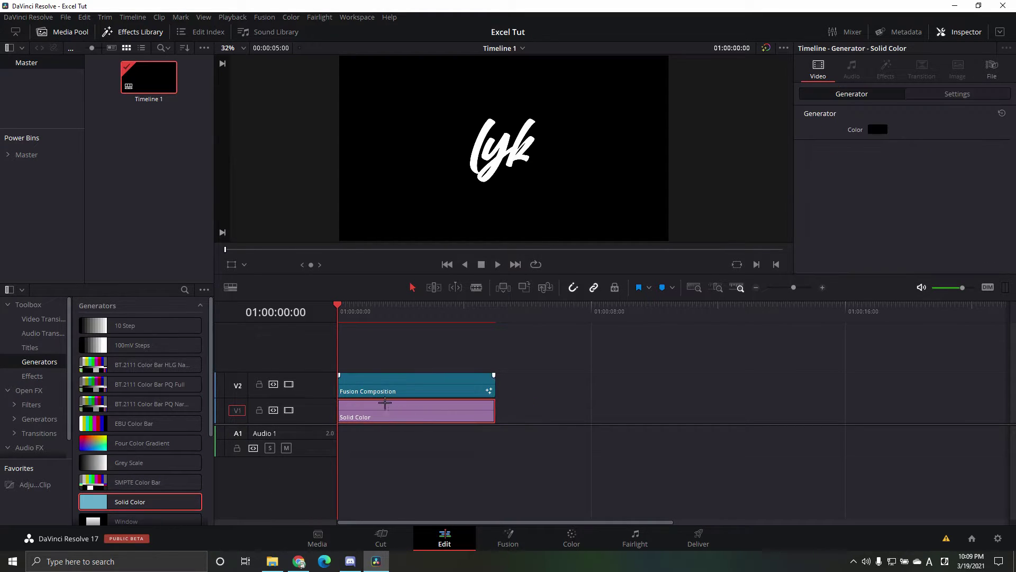
# Set the Solid Color generator's color to bright blue, #0091ff.
pyautogui.click(878, 130)
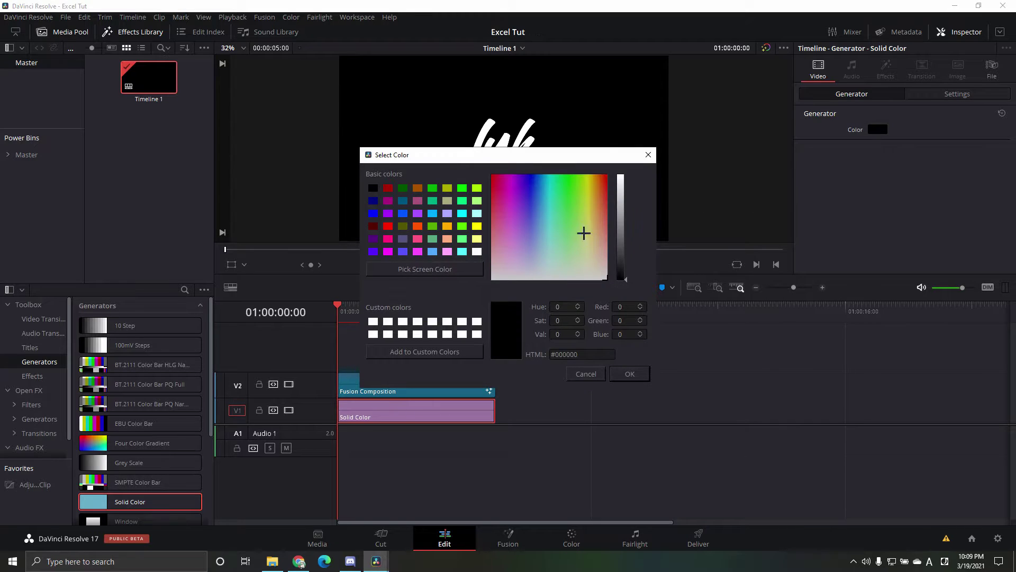
pyautogui.click(540, 176)
pyautogui.moveTo(624, 267); pyautogui.dragTo(641, 125)
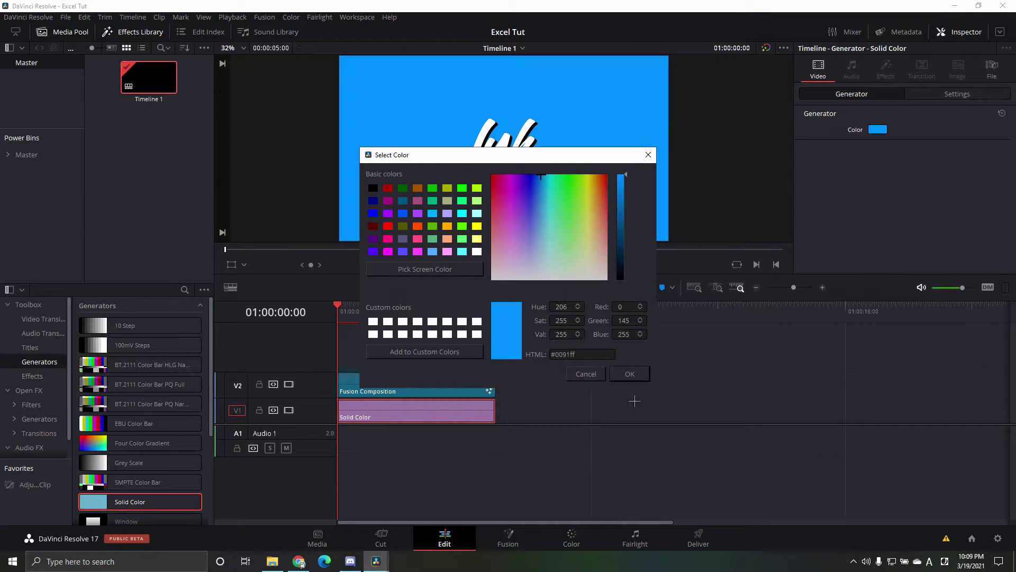
pyautogui.click(638, 379)
# Play back the text ident over the blue background from the start of the timeline.
pyautogui.press('space')
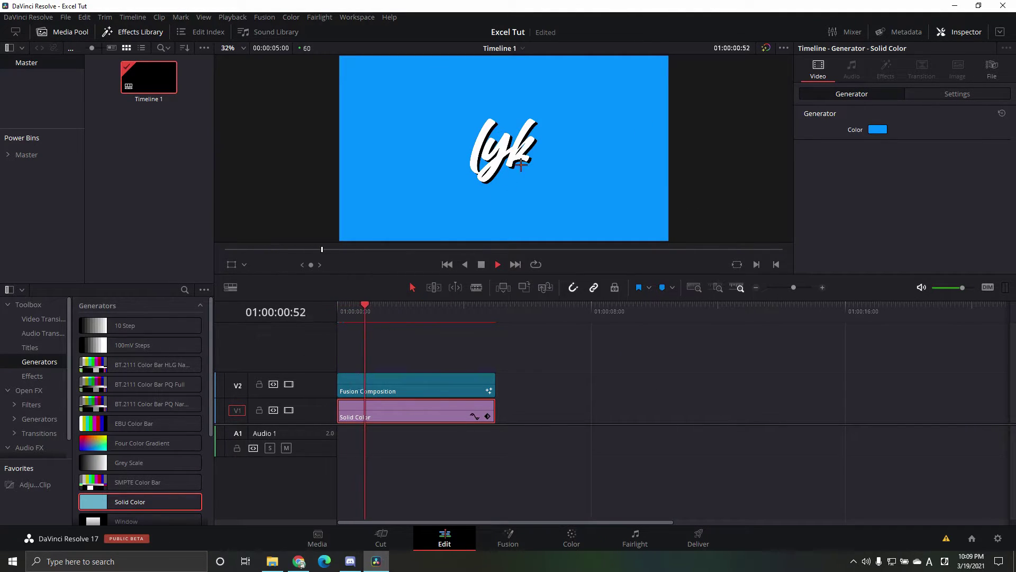
pyautogui.moveTo(417, 313); pyautogui.dragTo(312, 320)
pyautogui.press('space')
# Set the timeline proxy mode to Quarter Resolution and play the ident again from the start.
pyautogui.click(233, 17)
pyautogui.moveTo(317, 57)
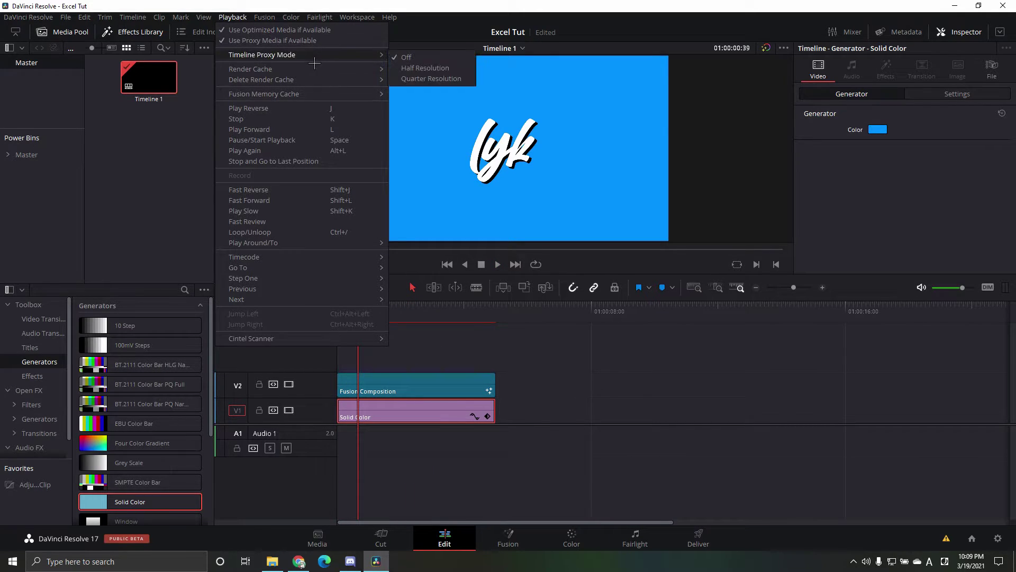
pyautogui.click(431, 77)
pyautogui.press('Home')
pyautogui.press('space')
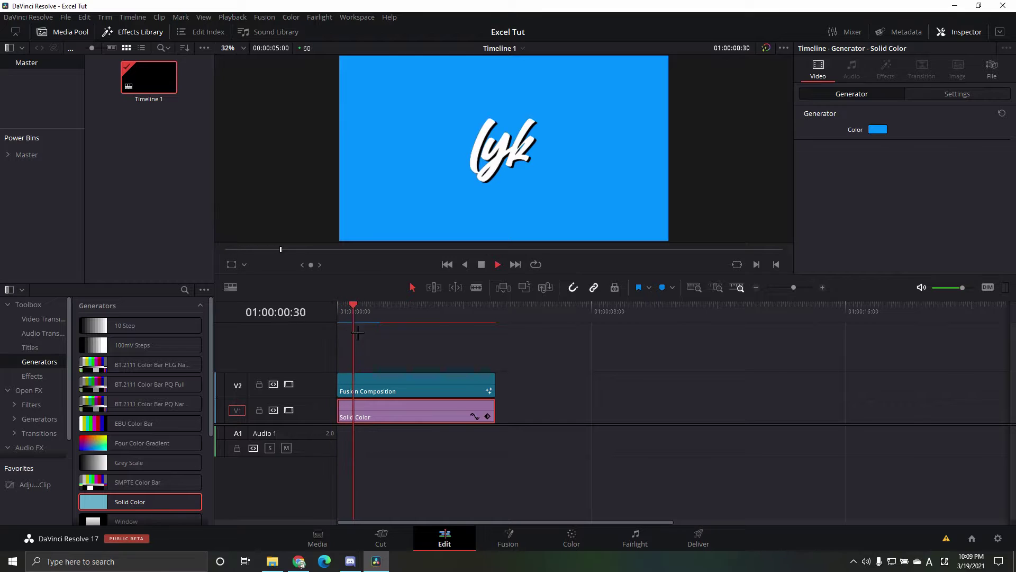
# In the Fusion composition, clear Text1 from its viewer and delete the Instance_Text1 node.
pyautogui.click(508, 538)
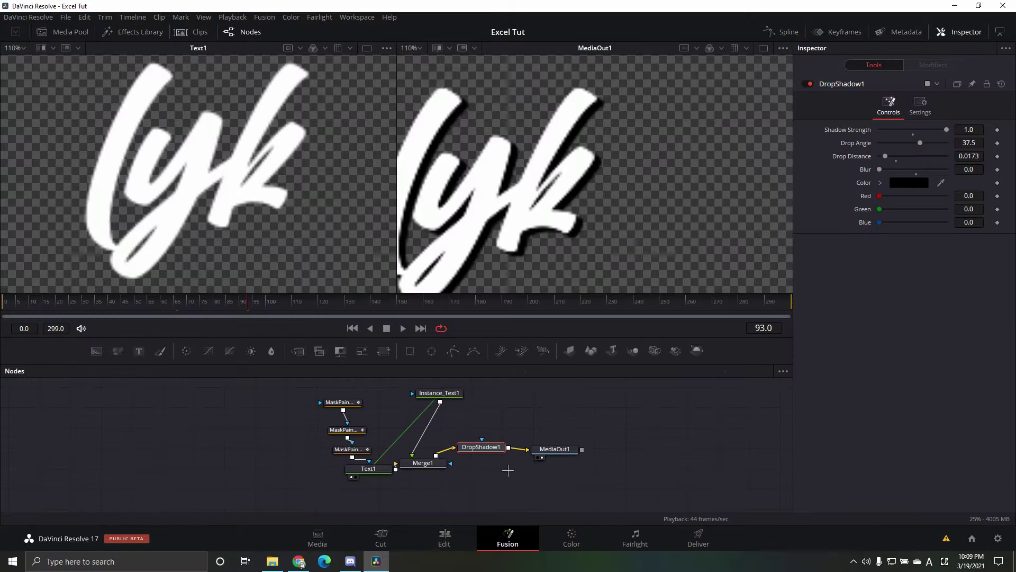
pyautogui.click(459, 408)
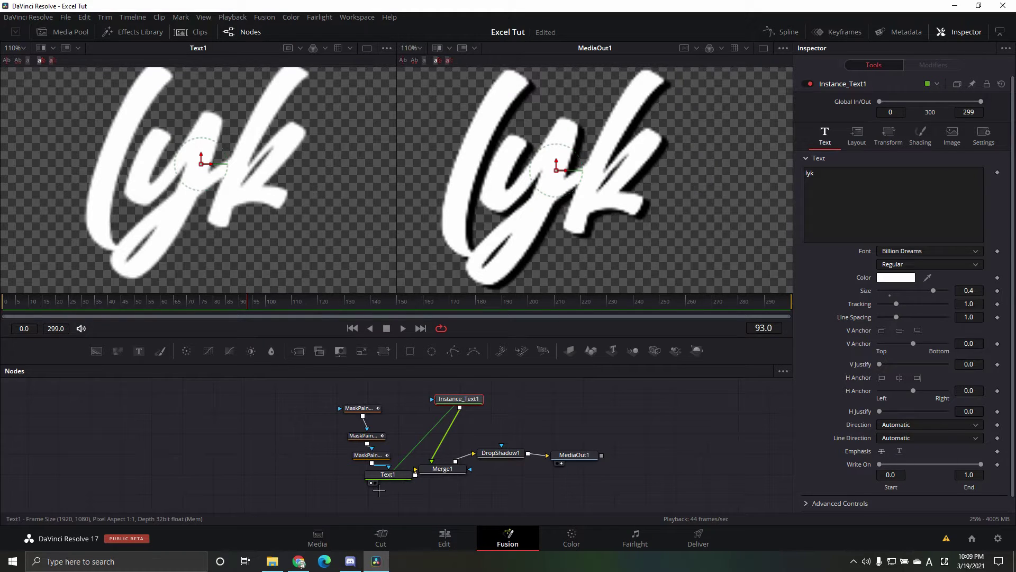
pyautogui.click(372, 483)
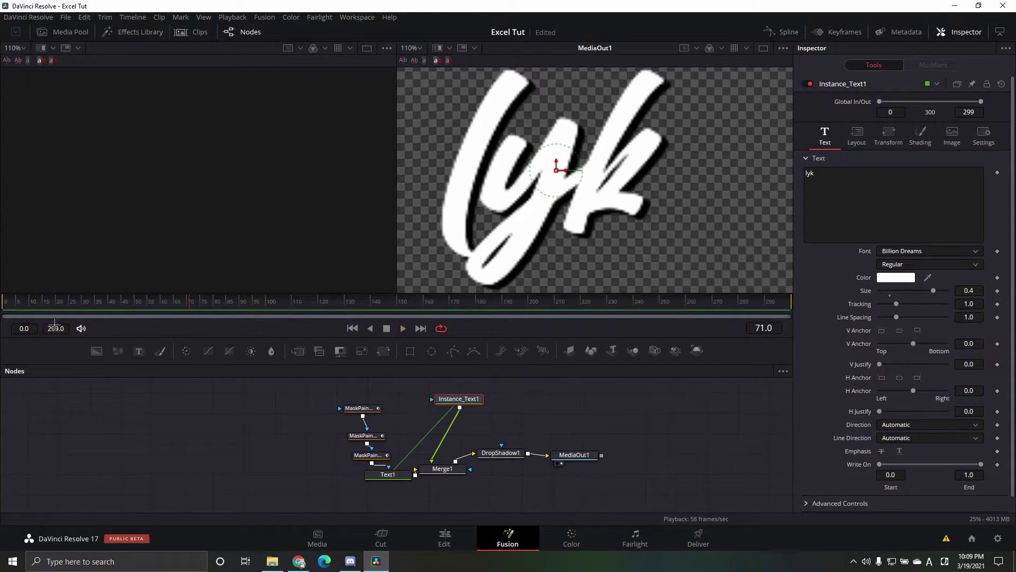
pyautogui.press('Delete')
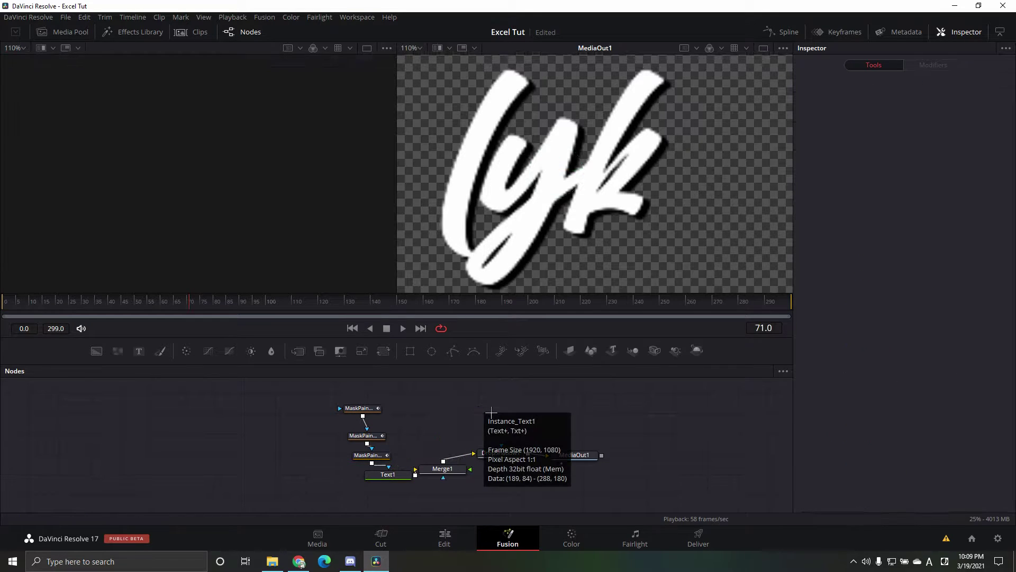
# Play the text animation from the start in Fusion, and play it again over the blue background on the Edit page.
pyautogui.click(6, 302)
pyautogui.press('space')
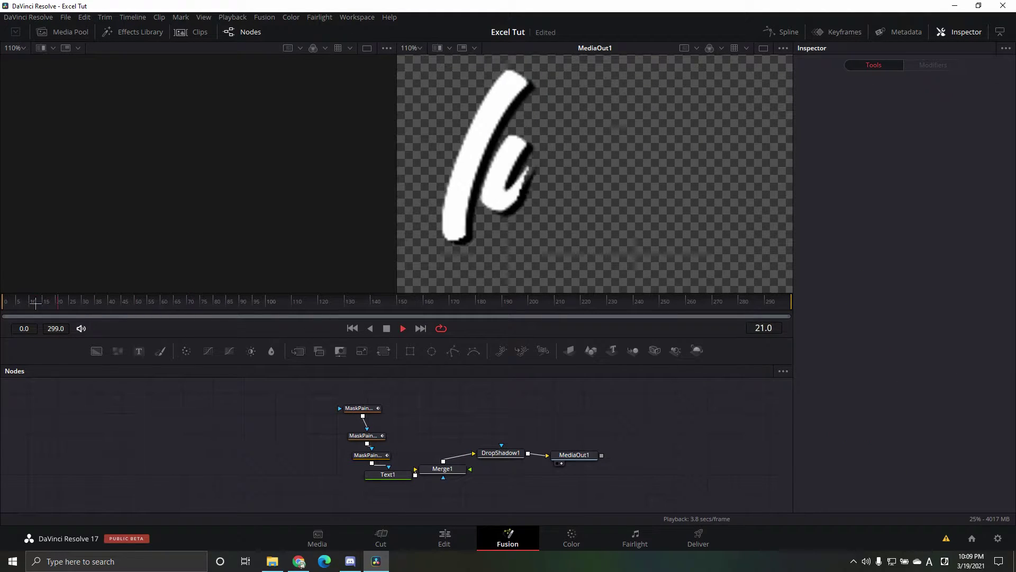
pyautogui.press('space')
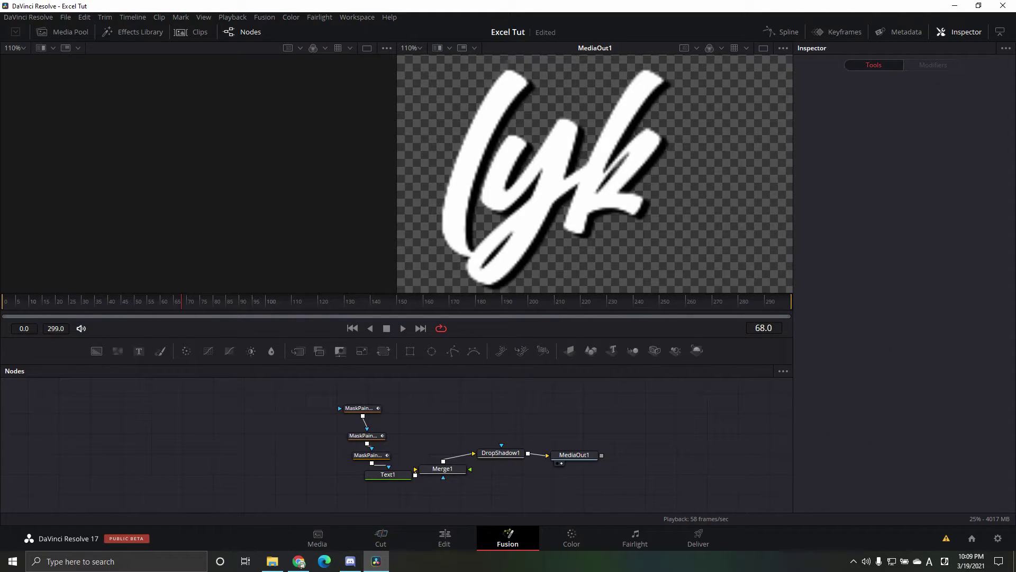
pyautogui.click(443, 535)
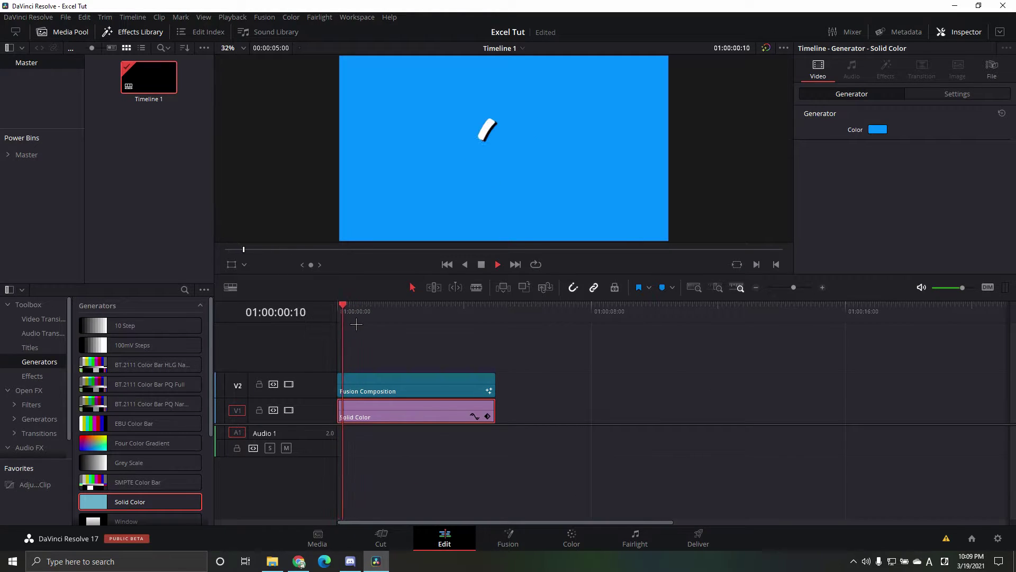
pyautogui.press('space')
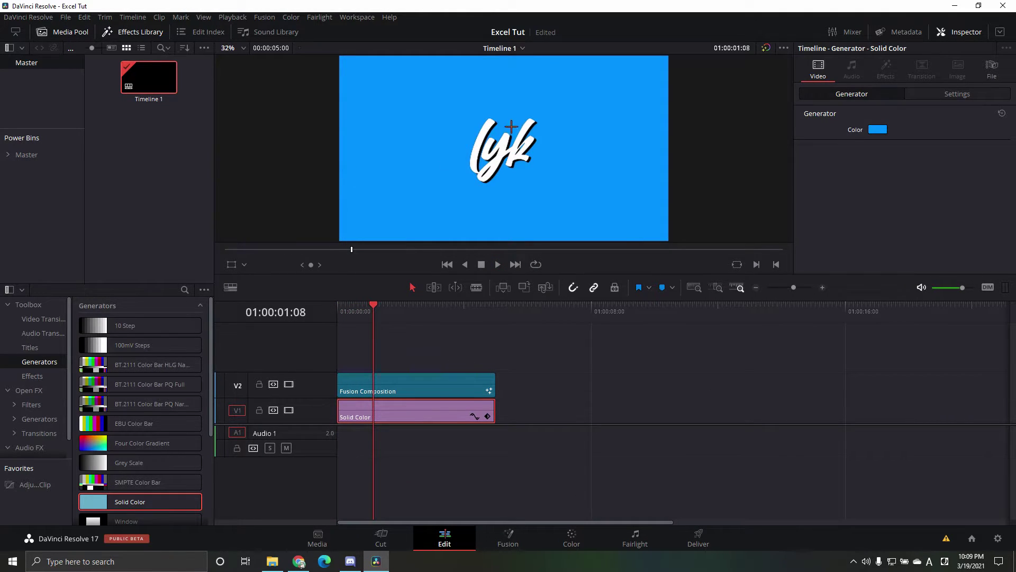
pyautogui.scroll(2, 523, 132)
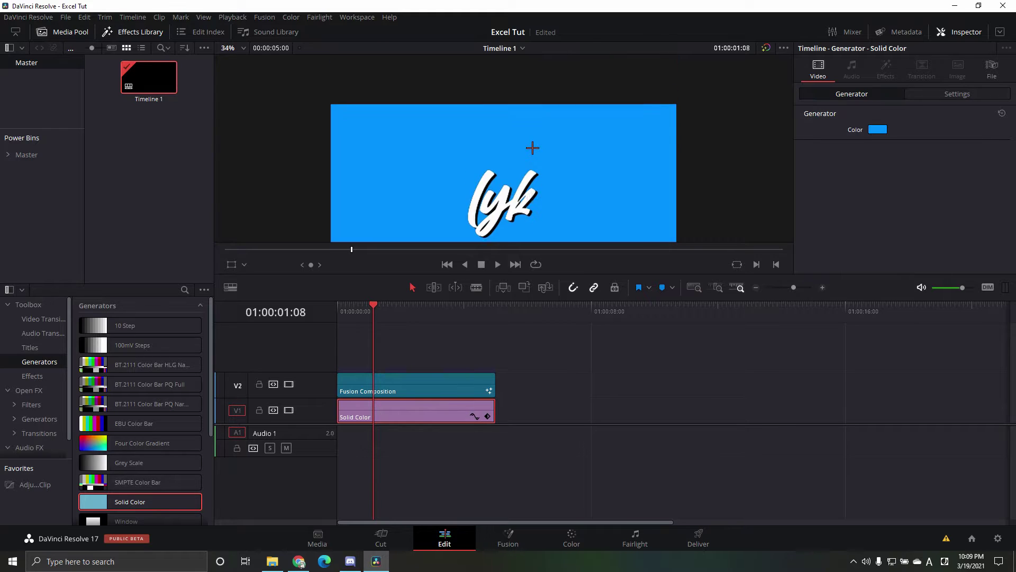
pyautogui.click(42, 318)
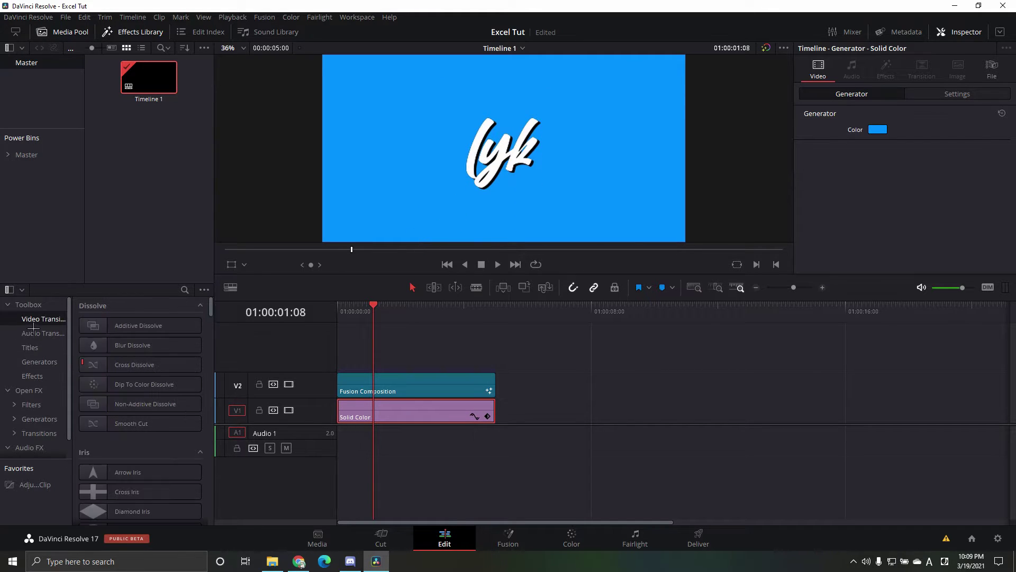
pyautogui.scroll(-1, 138, 381)
pyautogui.scroll(-3, 154, 381)
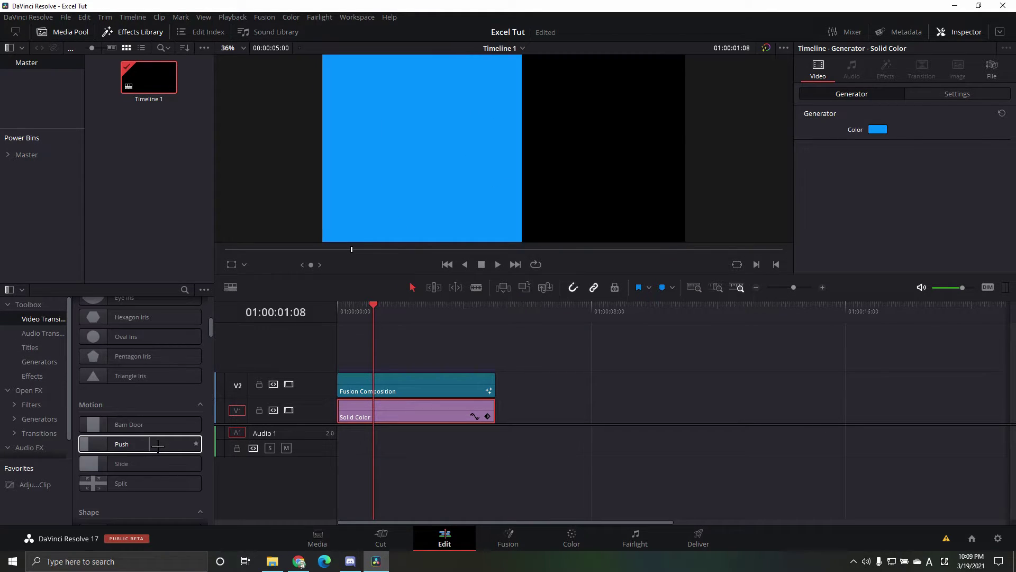
pyautogui.scroll(3, 154, 381)
pyautogui.click(30, 347)
pyautogui.scroll(1, 140, 339)
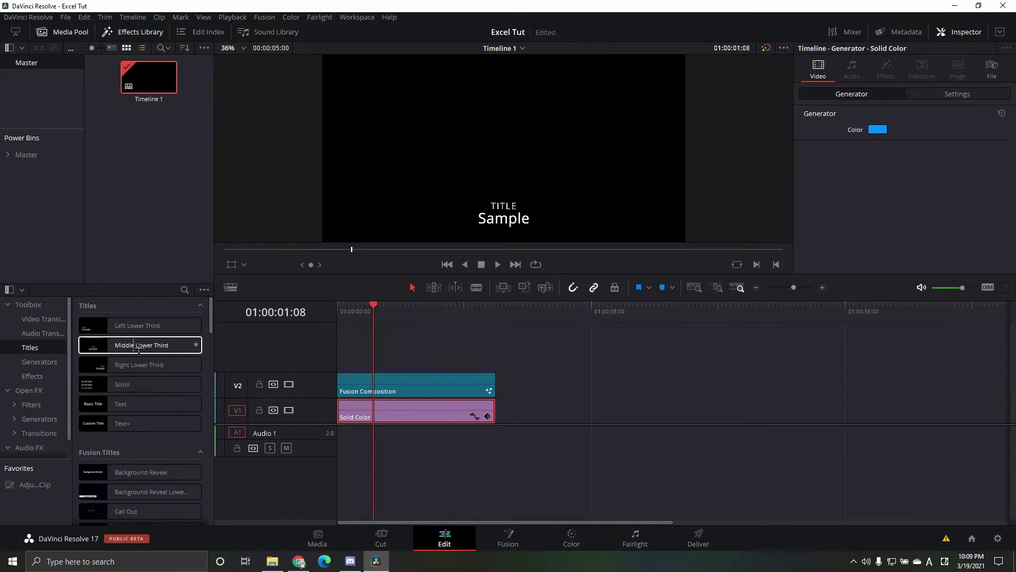
pyautogui.moveTo(140, 326); pyautogui.dragTo(438, 369)
pyautogui.press('Delete')
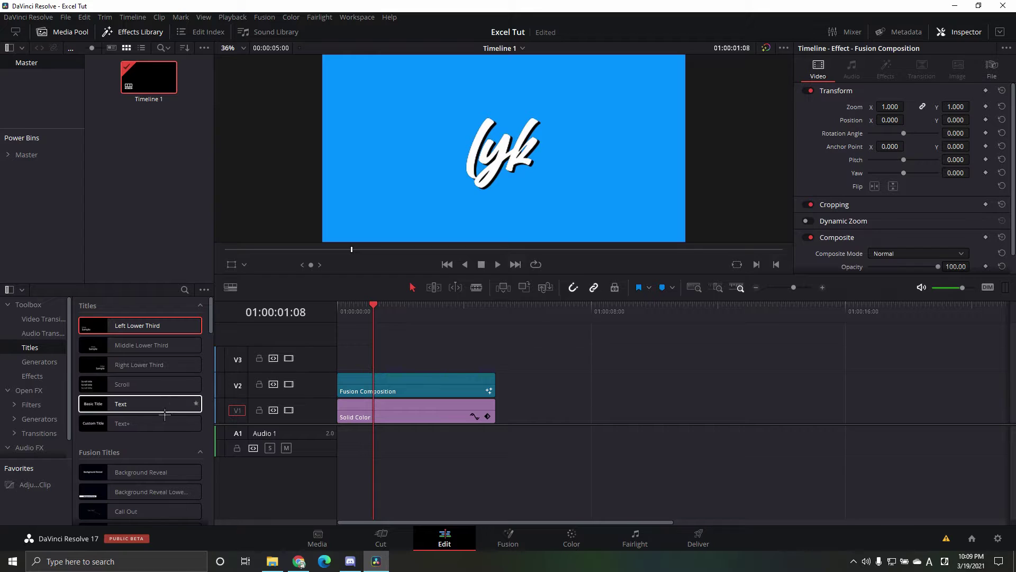
# Add a basic Text title on track V3, starting at 01:00:00:54 and ending level with the clips beneath it.
pyautogui.moveTo(163, 408); pyautogui.dragTo(444, 365)
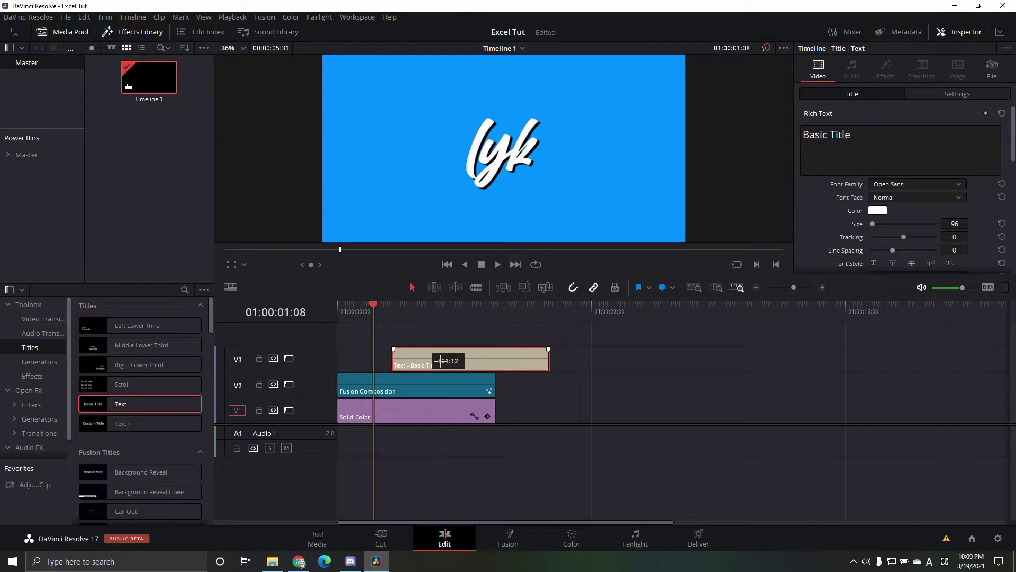
pyautogui.moveTo(371, 323)
pyautogui.mouseDown()
pyautogui.moveTo(360, 324)
pyautogui.moveTo(374, 326)
pyautogui.mouseUp()
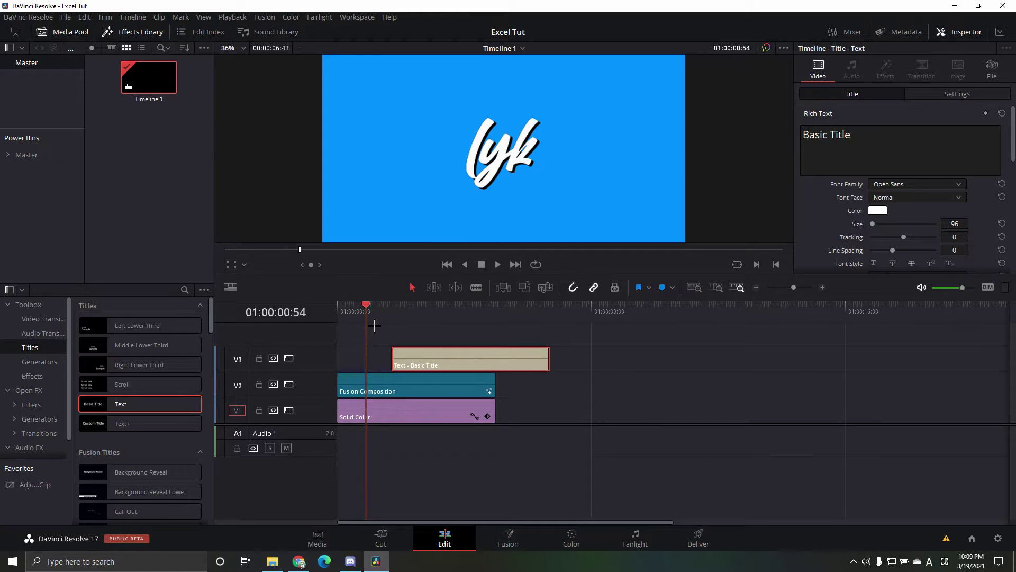
pyautogui.moveTo(412, 365); pyautogui.dragTo(387, 365)
pyautogui.moveTo(526, 360); pyautogui.dragTo(494, 360)
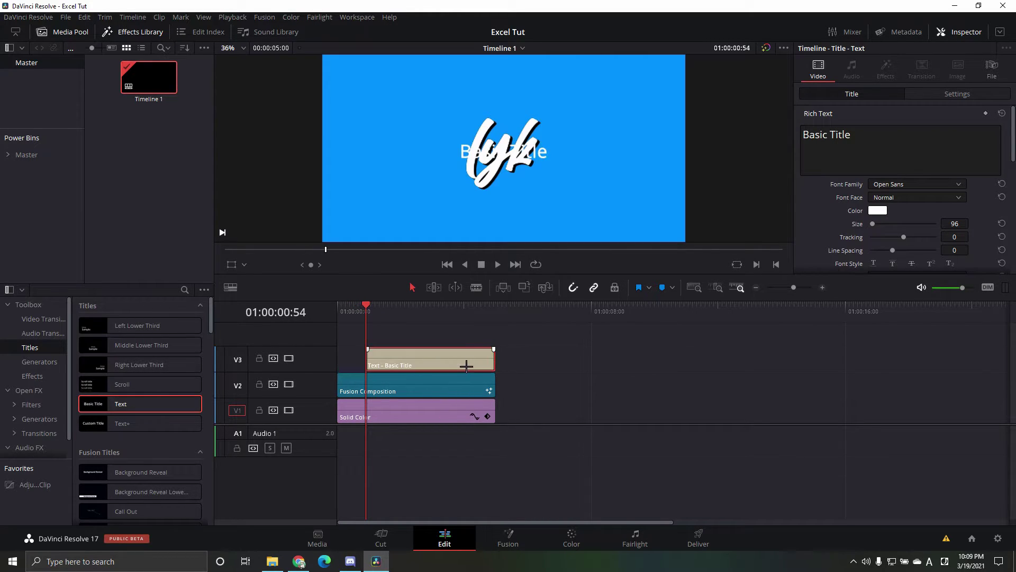
# Replace the title's text with "Edited By" and set its font family to MADE Soulmaze.
pyautogui.click(907, 160)
pyautogui.hotkey('ctrl', 'a')
pyautogui.press('BackSpace')
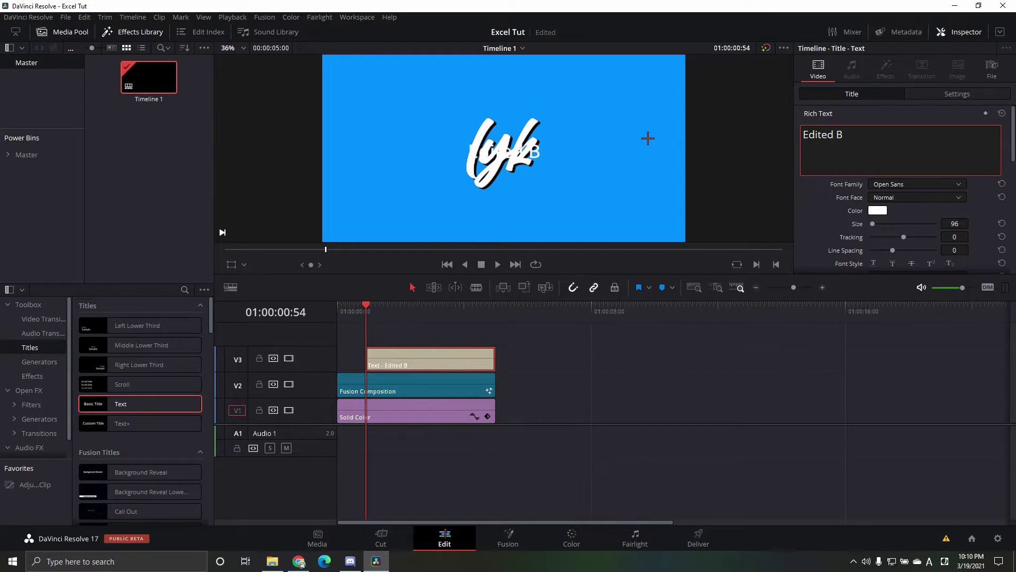
pyautogui.click(918, 184)
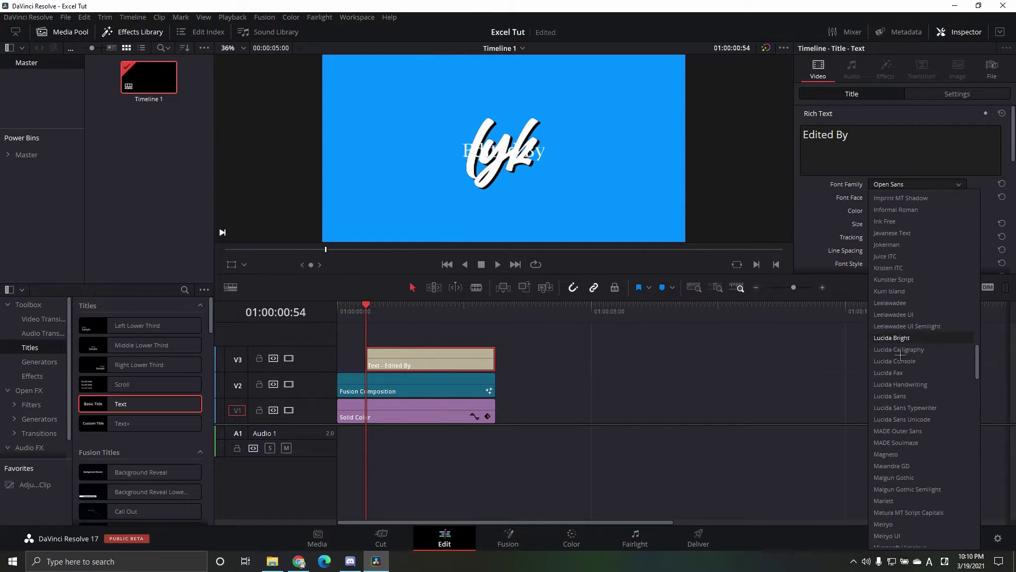
pyautogui.click(898, 442)
# Change the "Edited By" title's color to dark red.
pyautogui.click(876, 210)
pyautogui.moveTo(516, 186); pyautogui.dragTo(496, 158)
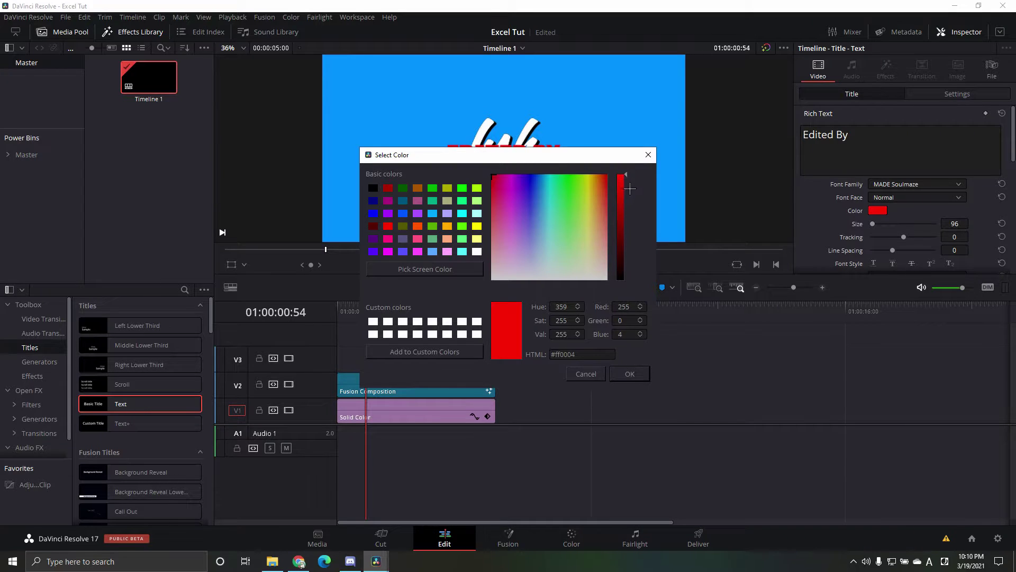
pyautogui.moveTo(630, 188); pyautogui.dragTo(634, 219)
pyautogui.click(629, 374)
# Set the "Edited By" title's size to 1.
pyautogui.scroll(2, 566, 180)
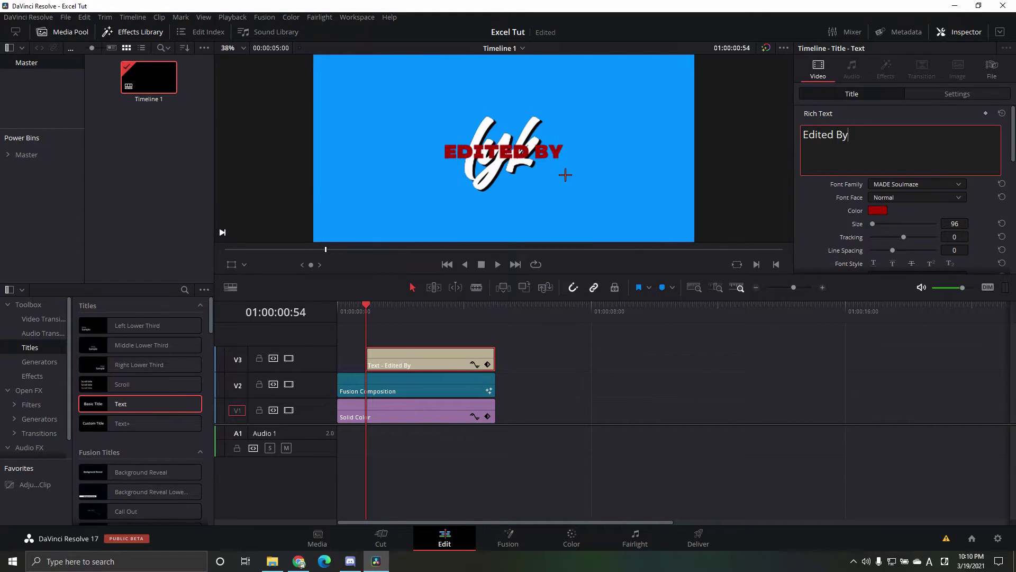
pyautogui.moveTo(872, 224); pyautogui.dragTo(871, 223)
pyautogui.scroll(-1, 599, 183)
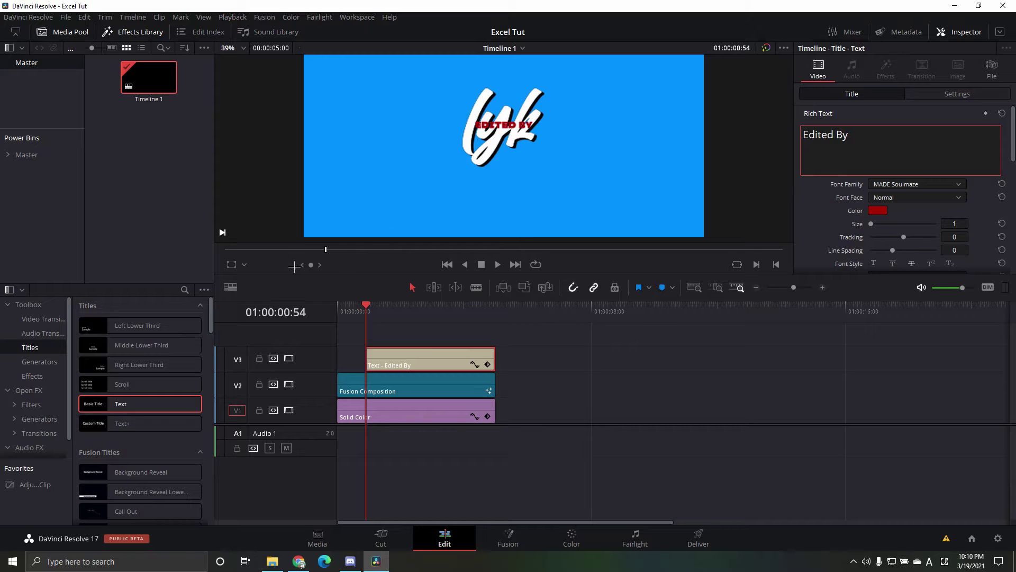
pyautogui.scroll(-1, 605, 159)
pyautogui.scroll(1, 710, 189)
pyautogui.click(778, 205)
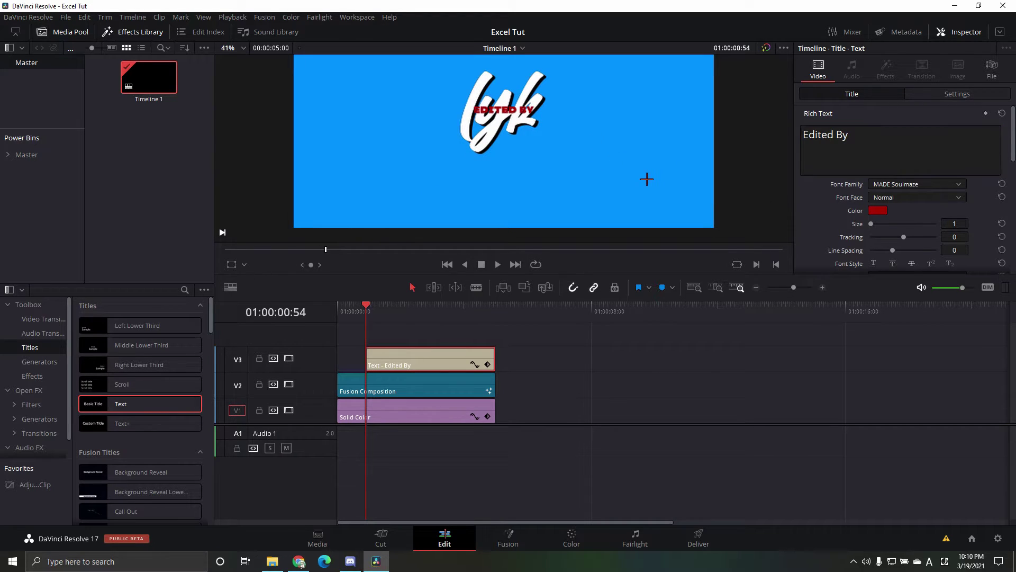
pyautogui.scroll(-2, 646, 179)
pyautogui.moveTo(603, 156); pyautogui.dragTo(590, 244)
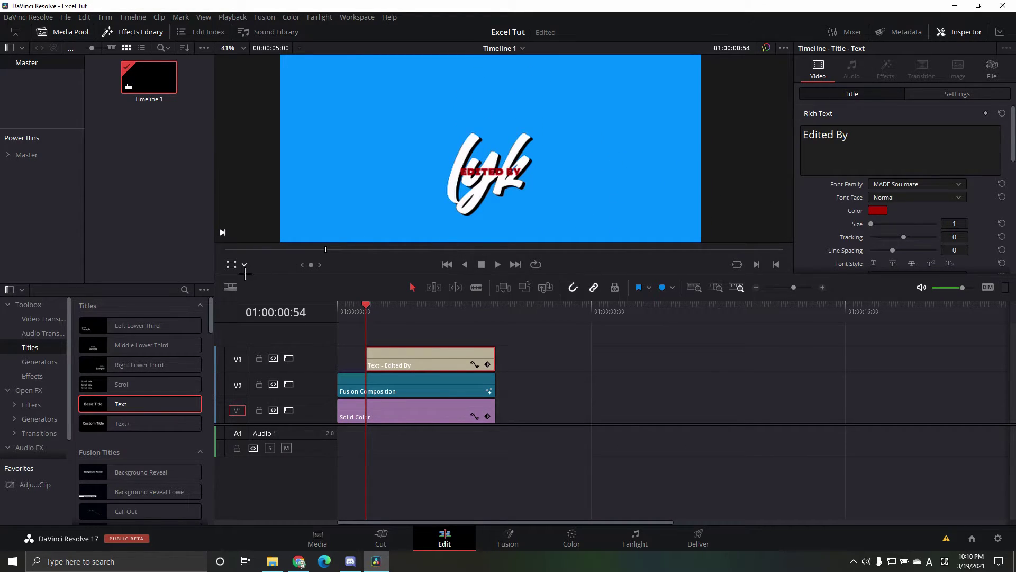
pyautogui.scroll(-3, 537, 190)
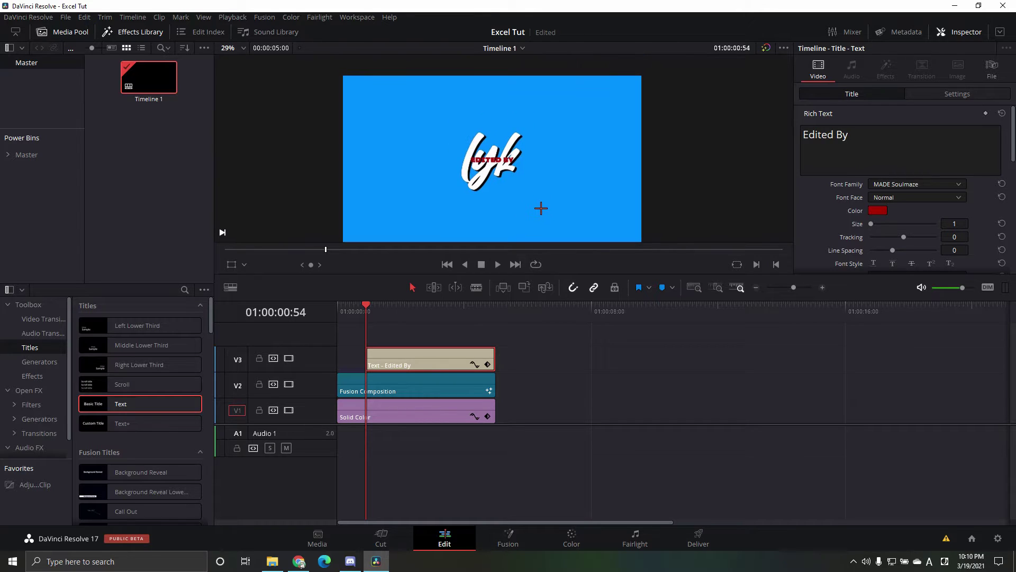
pyautogui.scroll(2, 421, 225)
# Transform the "Edited By" title in the preview, moving it to the upper part of the "lyk" lettering and scaling it down.
pyautogui.click(232, 264)
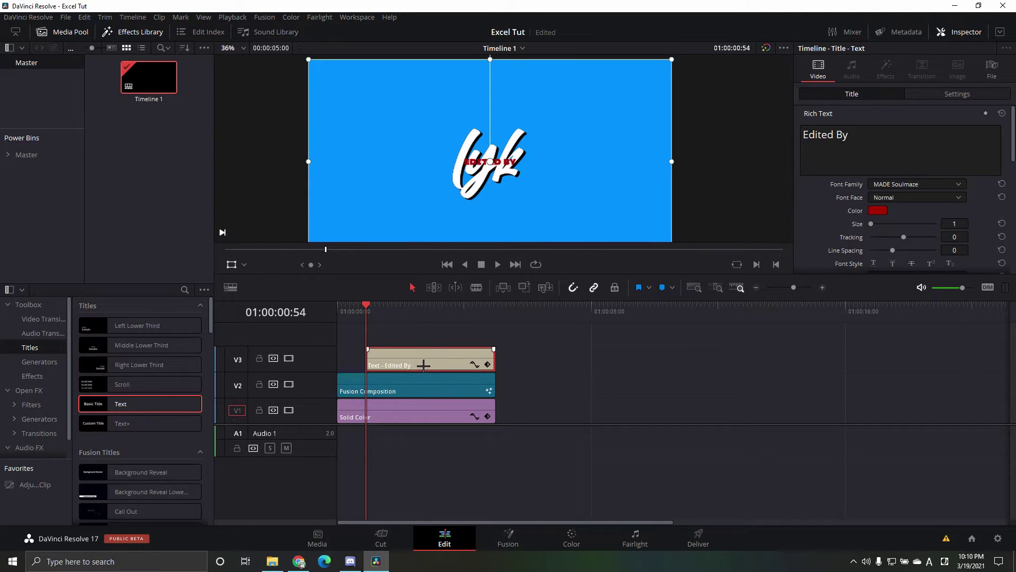
pyautogui.moveTo(551, 178)
pyautogui.mouseDown()
pyautogui.moveTo(556, 163)
pyautogui.moveTo(550, 172)
pyautogui.mouseUp()
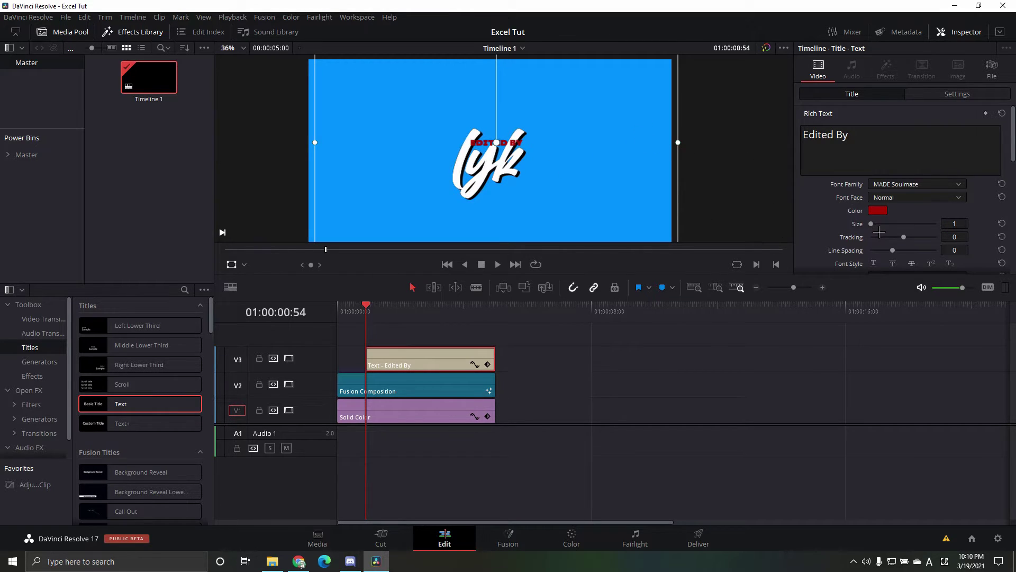
pyautogui.click(232, 265)
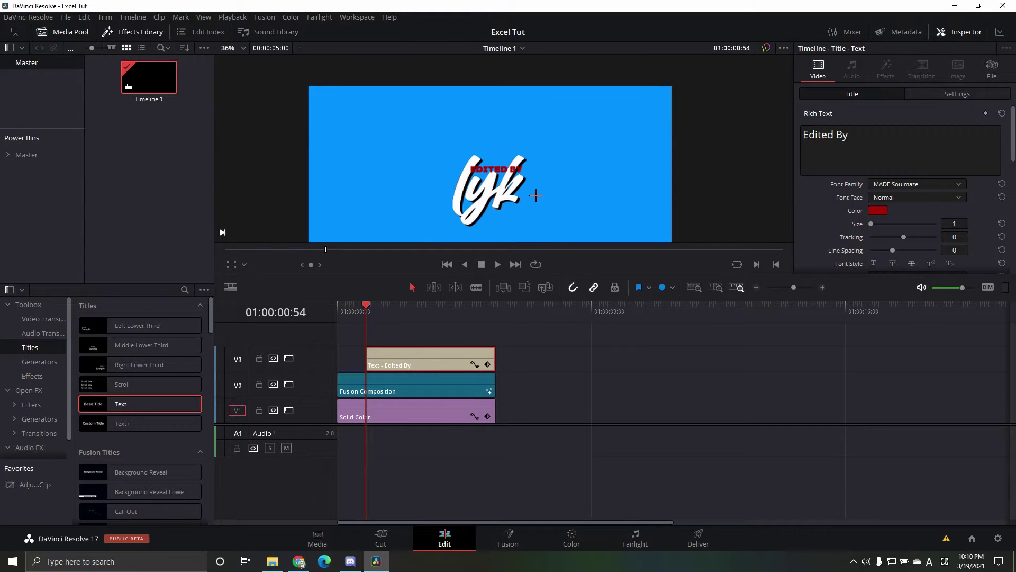
pyautogui.click(232, 265)
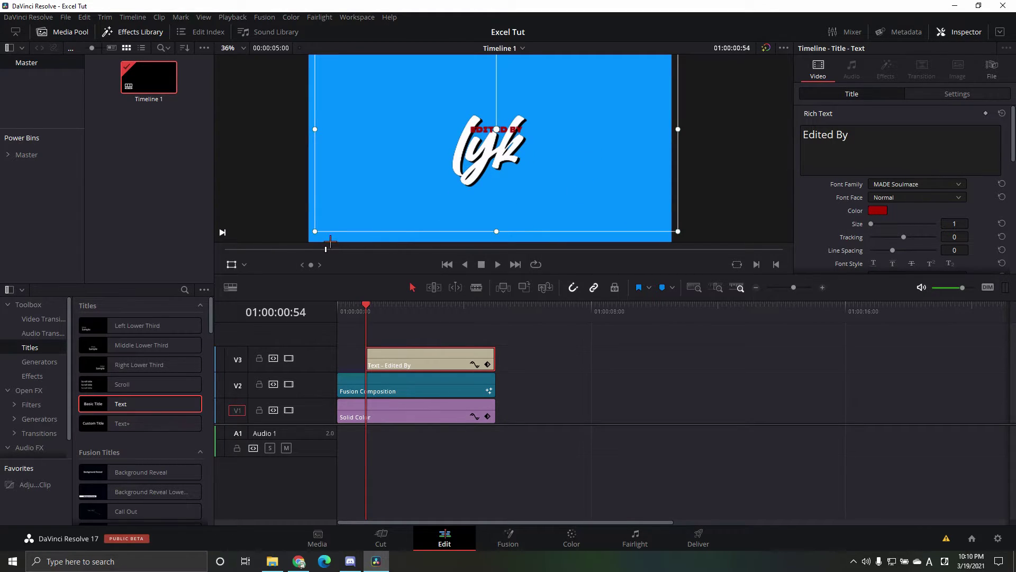
pyautogui.moveTo(322, 239); pyautogui.dragTo(398, 205)
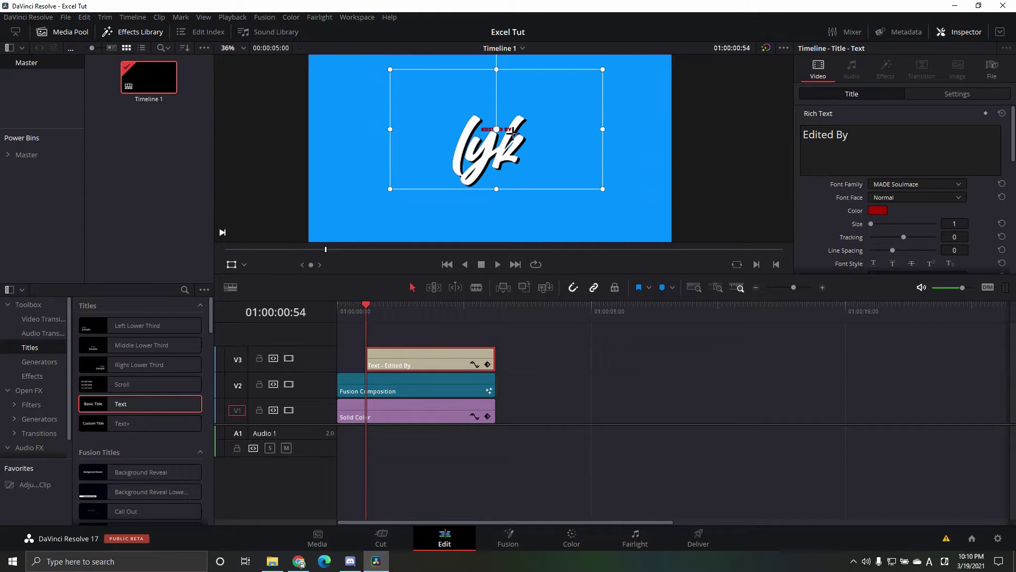
pyautogui.moveTo(509, 136); pyautogui.dragTo(495, 147)
# Enlarge the "Edited By" title slightly in the preview and reposition it above the y, between the l and the k.
pyautogui.scroll(1, 571, 147)
pyautogui.scroll(3, 571, 147)
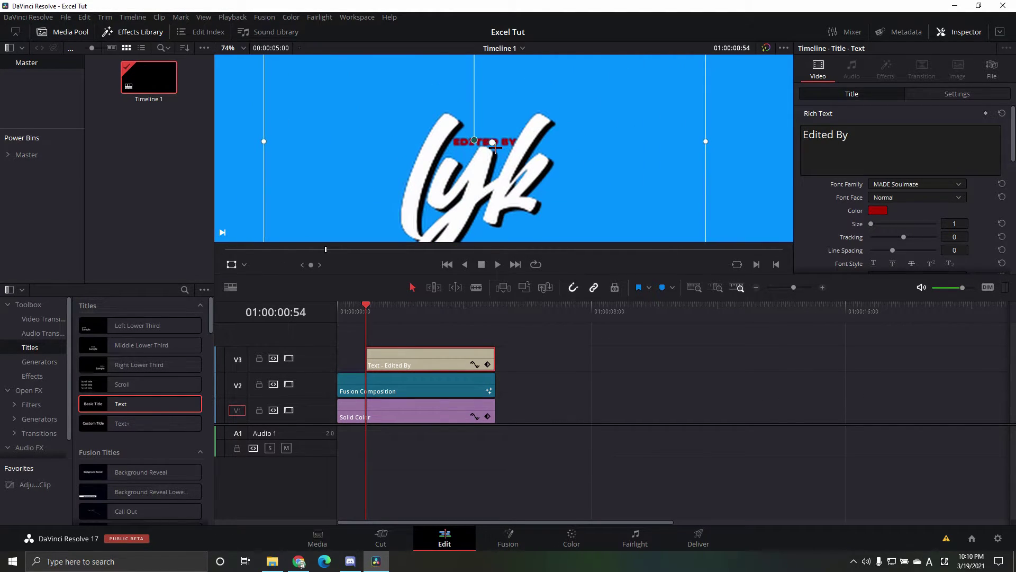
pyautogui.scroll(-3, 580, 136)
pyautogui.scroll(2, 582, 134)
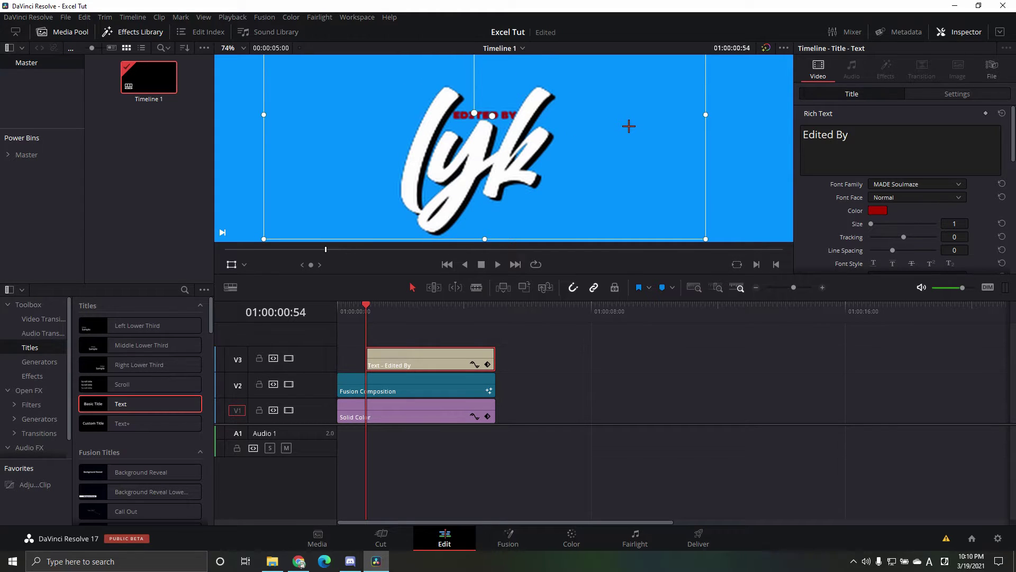
pyautogui.scroll(-3, 628, 126)
pyautogui.moveTo(630, 64); pyautogui.dragTo(639, 62)
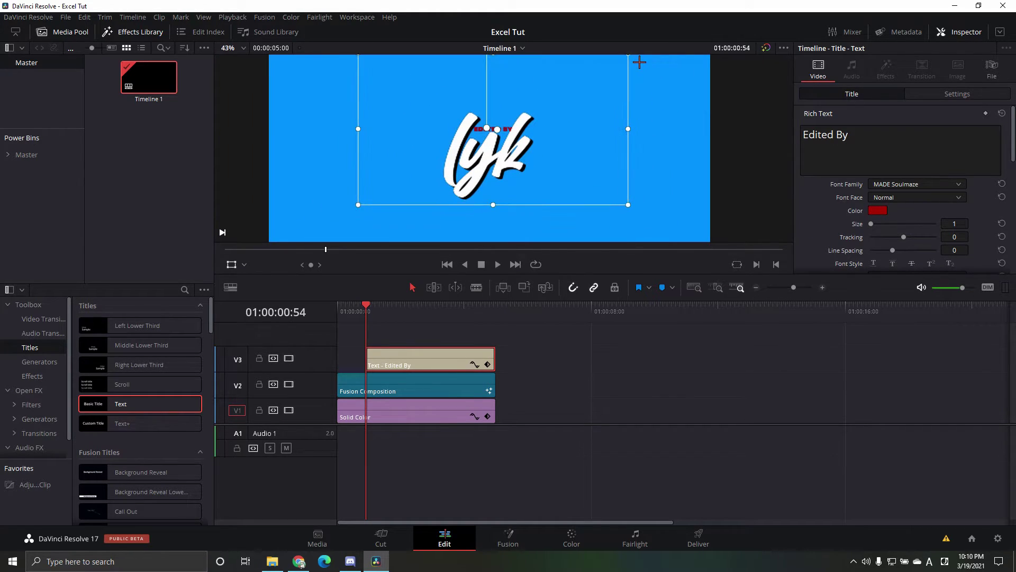
pyautogui.moveTo(559, 137)
pyautogui.mouseDown()
pyautogui.moveTo(534, 128)
pyautogui.moveTo(559, 132)
pyautogui.moveTo(549, 152)
pyautogui.mouseUp()
pyautogui.moveTo(628, 59); pyautogui.dragTo(641, 65)
pyautogui.moveTo(594, 119)
pyautogui.mouseDown()
pyautogui.moveTo(590, 132)
pyautogui.moveTo(596, 119)
pyautogui.mouseUp()
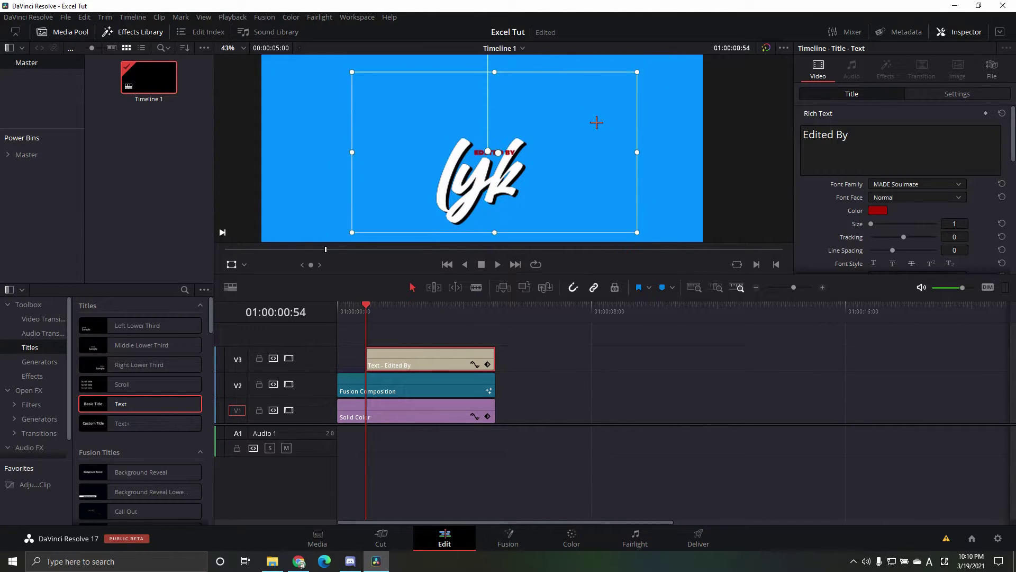
pyautogui.click(652, 416)
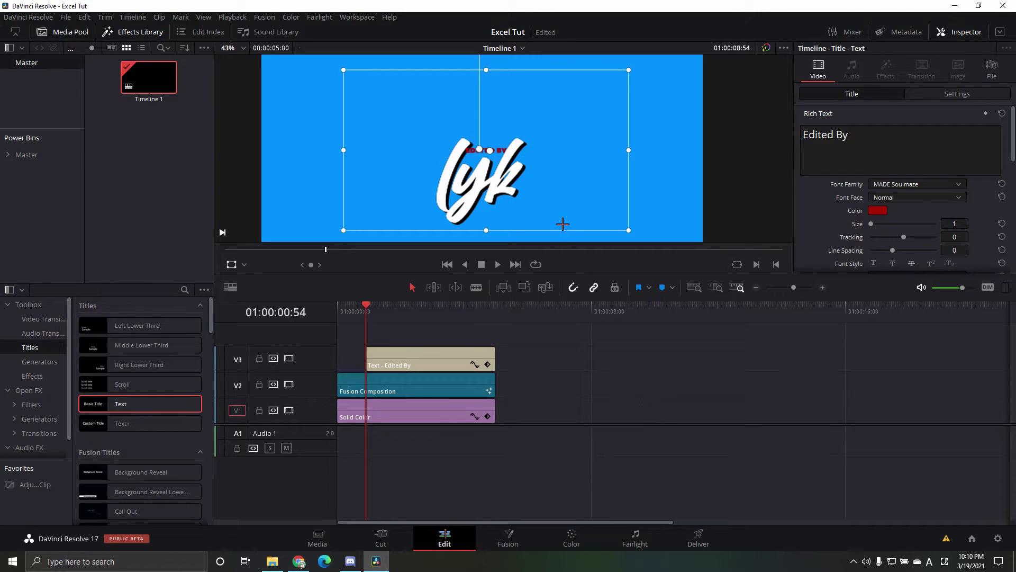
pyautogui.scroll(-3, 562, 224)
pyautogui.scroll(-2, 574, 204)
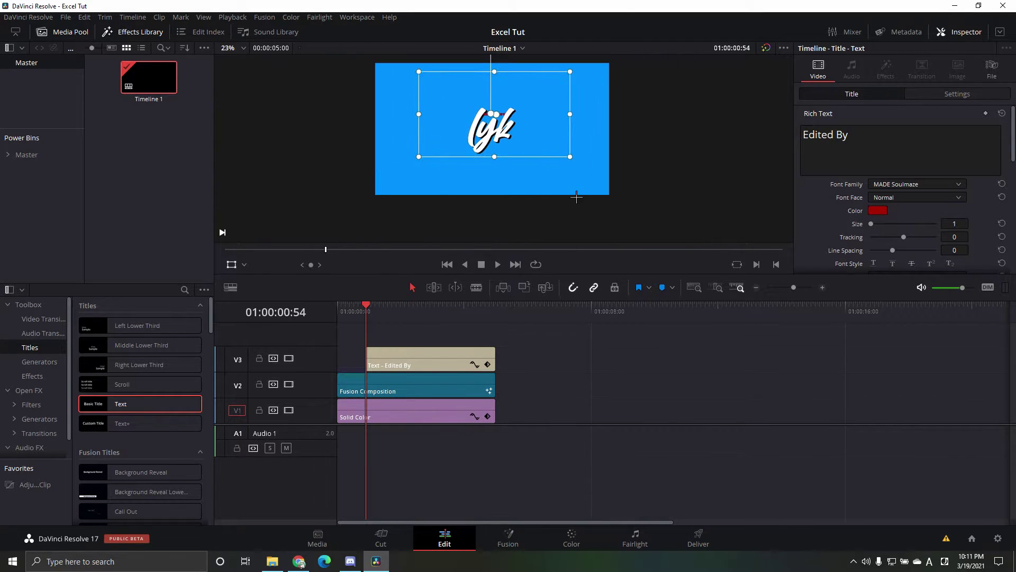
# Nudge the "Edited By" title slightly up and to the right over the "lyk" lettering in the preview.
pyautogui.scroll(1, 586, 191)
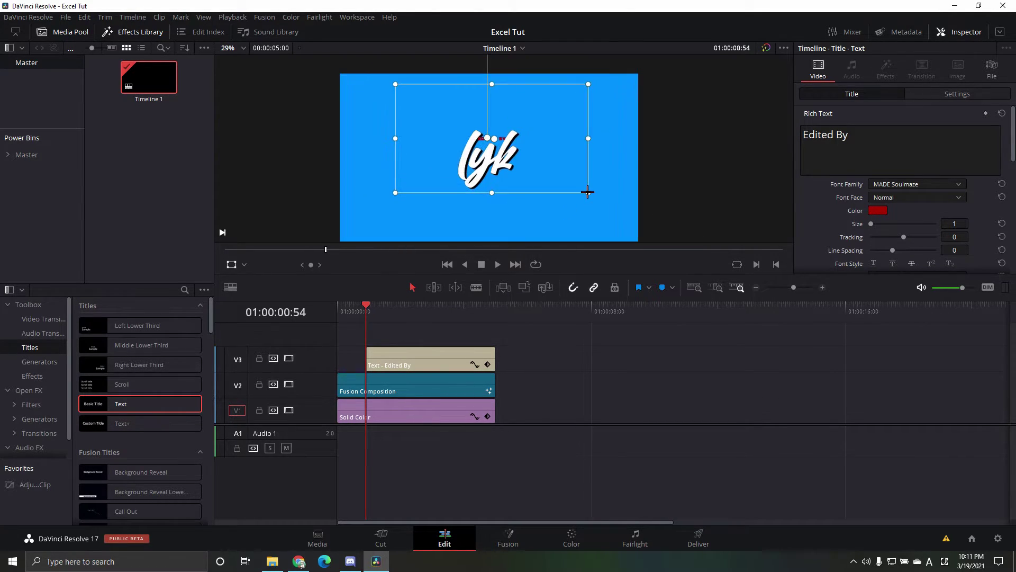
pyautogui.scroll(1, 587, 192)
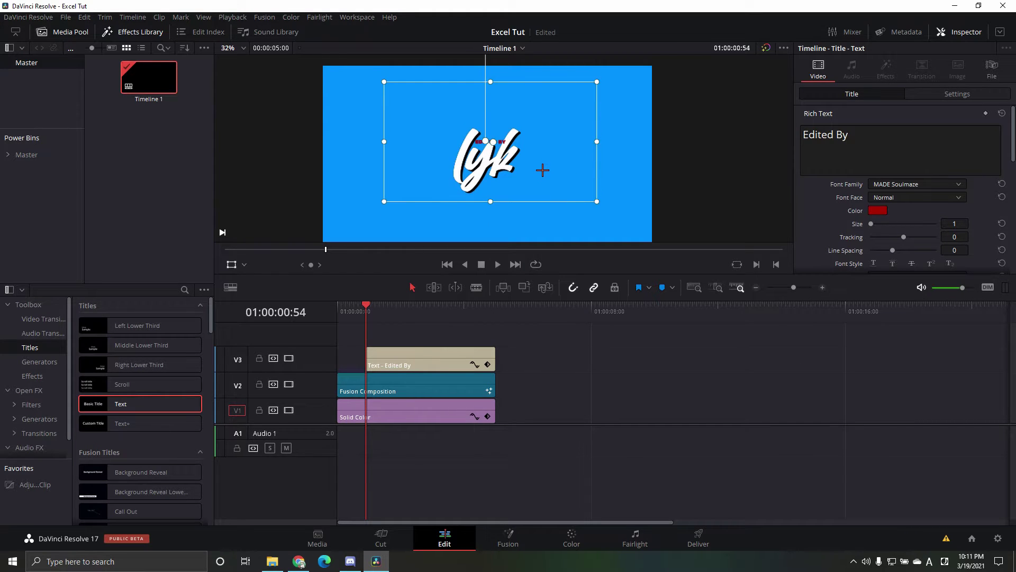
pyautogui.moveTo(543, 170); pyautogui.dragTo(543, 169)
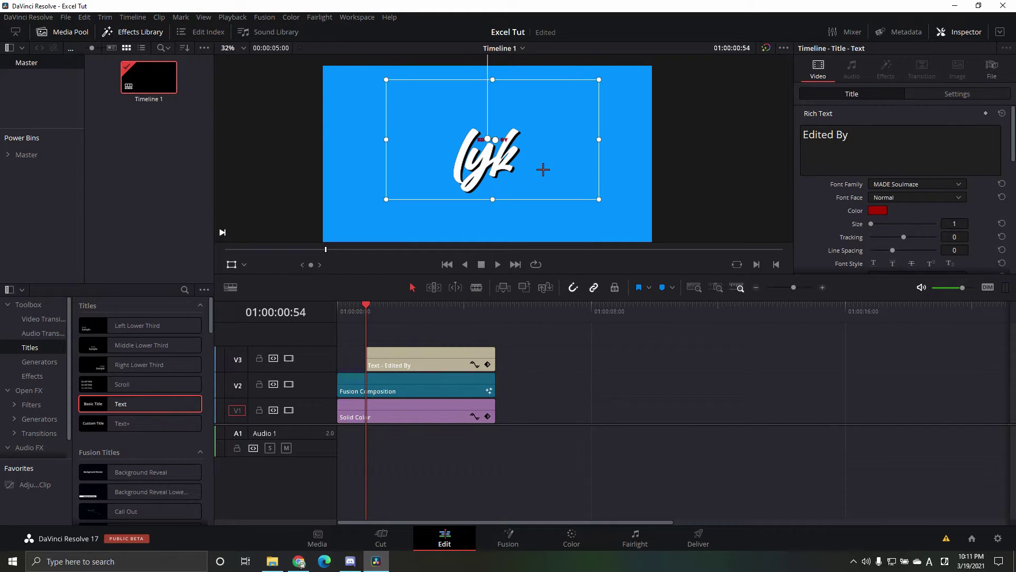
# Add a Triangle Left video transition to the start of the "Edited By" title clip on V3.
pyautogui.moveTo(365, 314)
pyautogui.mouseDown()
pyautogui.moveTo(352, 313)
pyautogui.moveTo(367, 313)
pyautogui.mouseUp()
pyautogui.scroll(-10, 173, 372)
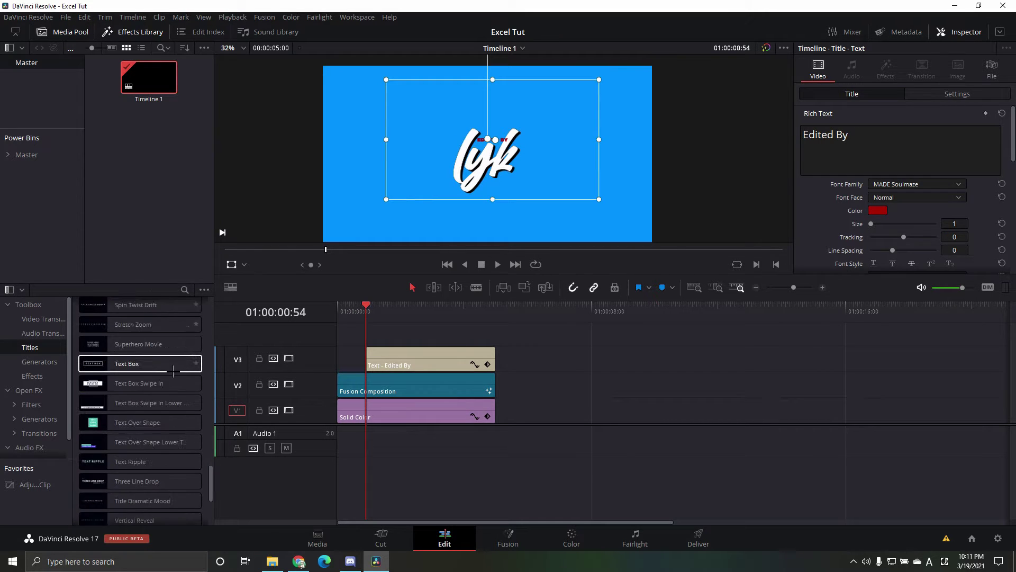
pyautogui.click(43, 319)
pyautogui.scroll(-10, 146, 395)
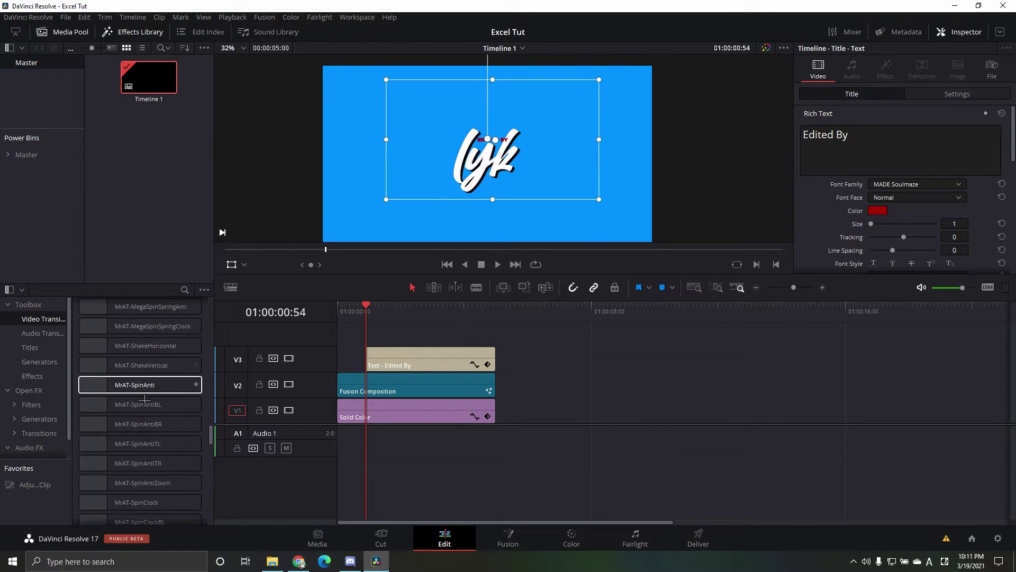
pyautogui.scroll(8, 146, 398)
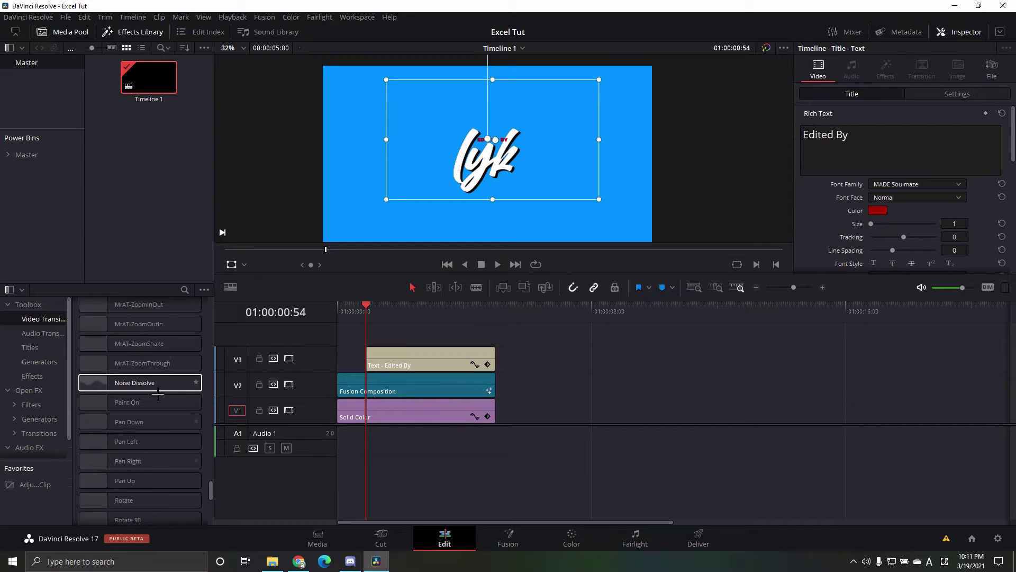
pyautogui.scroll(-10, 139, 381)
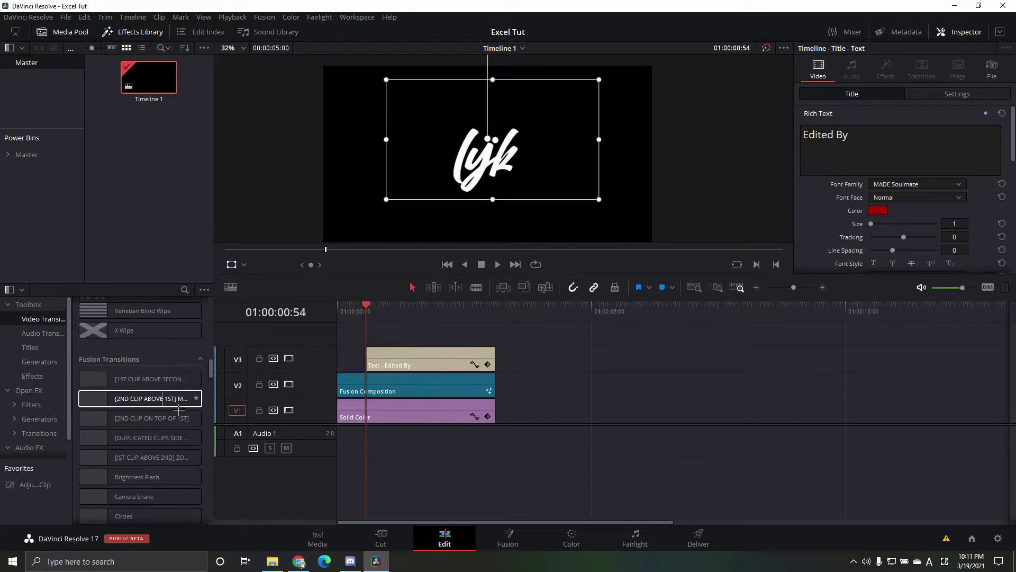
pyautogui.scroll(-12, 197, 487)
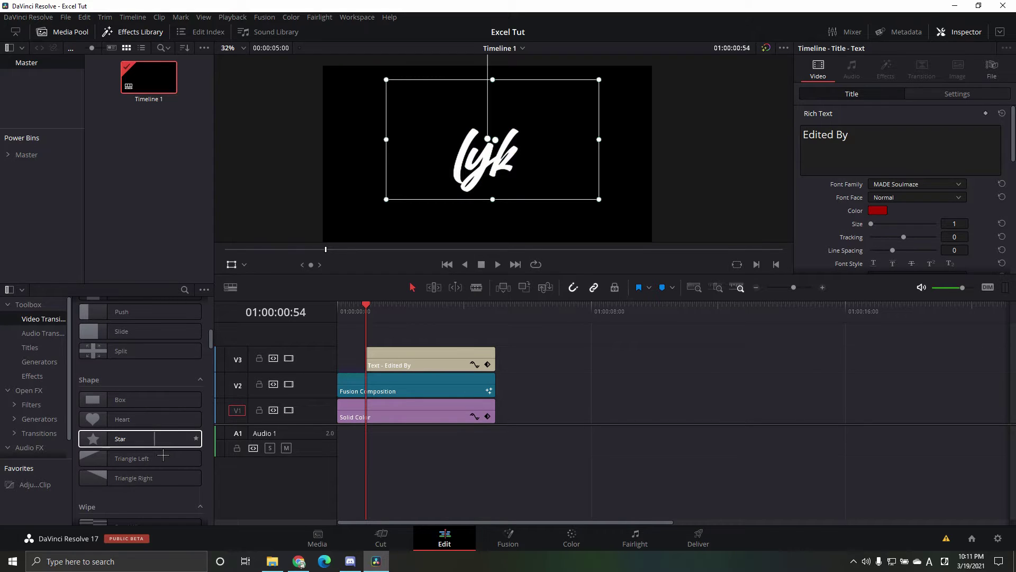
pyautogui.moveTo(101, 464); pyautogui.dragTo(370, 353)
# Set the title's Triangle Left transition duration to 20 frames and play the ident from the start.
pyautogui.press('Home')
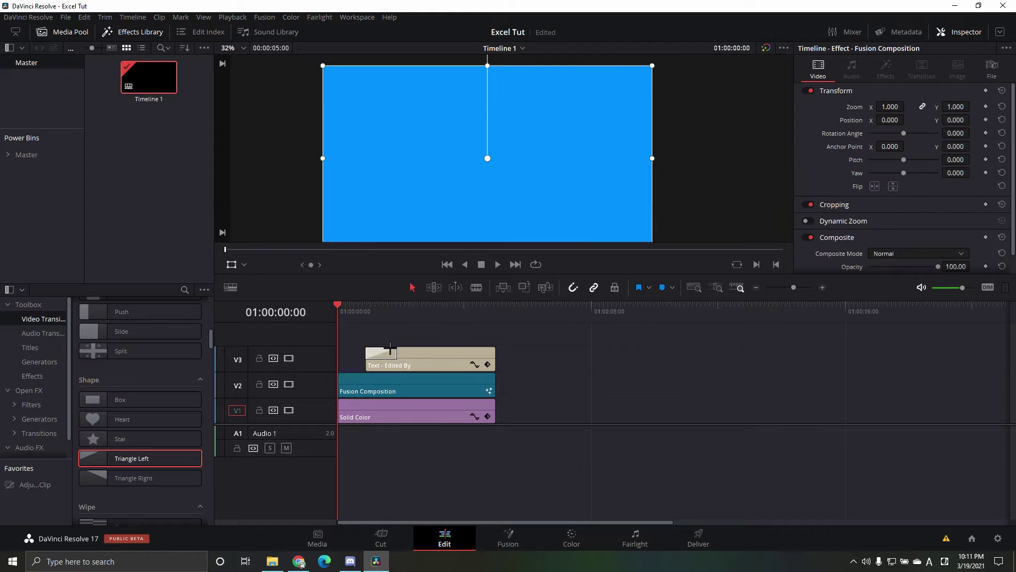
pyautogui.click(396, 356)
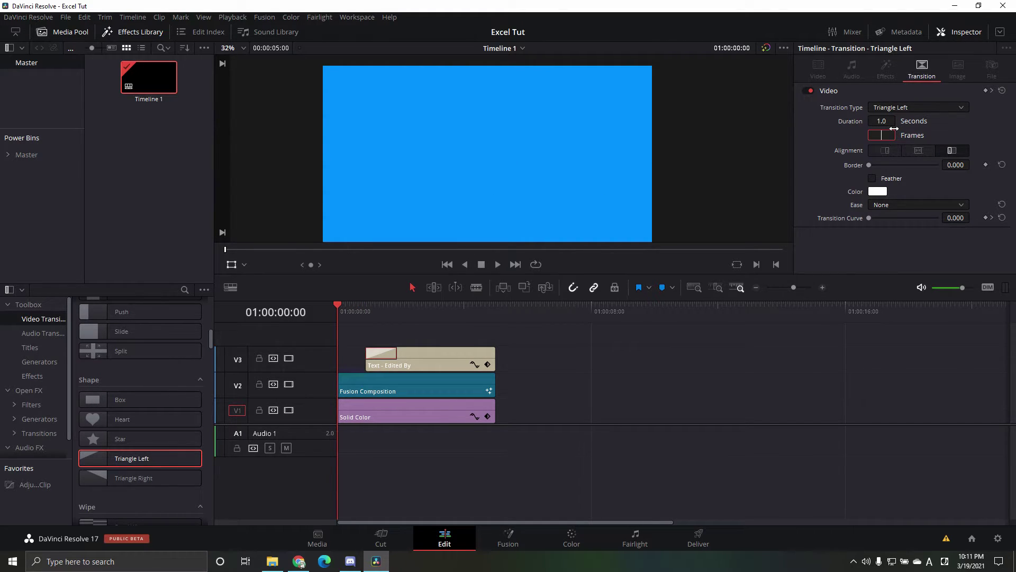
pyautogui.press('space')
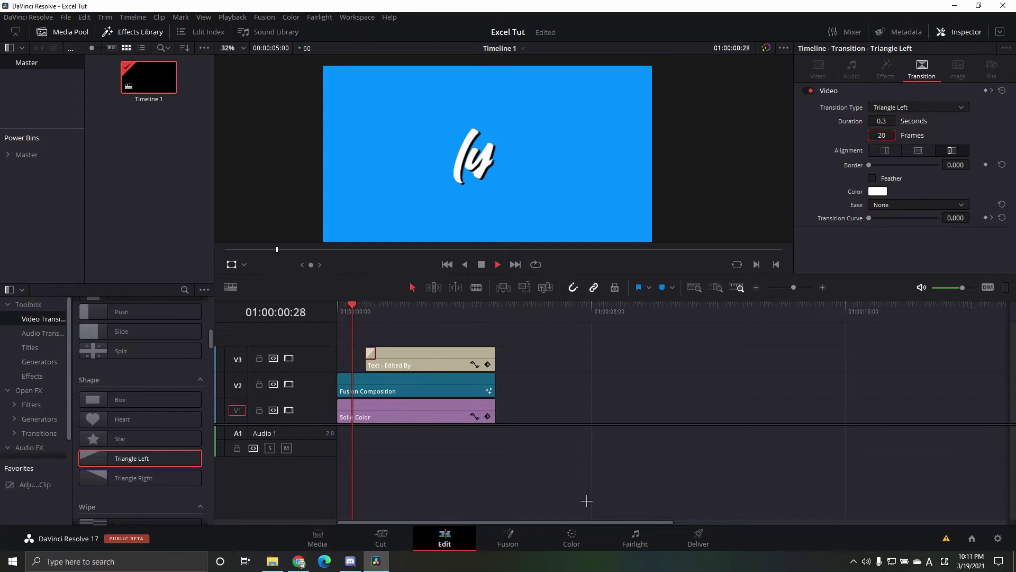
pyautogui.press('Up')
pyautogui.press('Up')
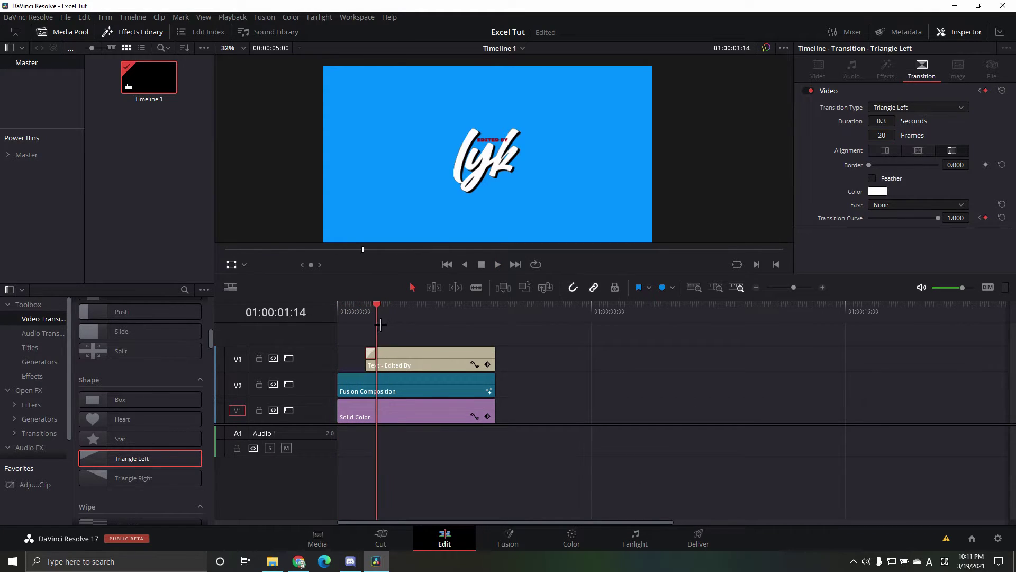
# Set the title's Triangle Left transition duration to 45 frames and replay the animation to judge its speed.
pyautogui.moveTo(385, 353); pyautogui.dragTo(447, 353)
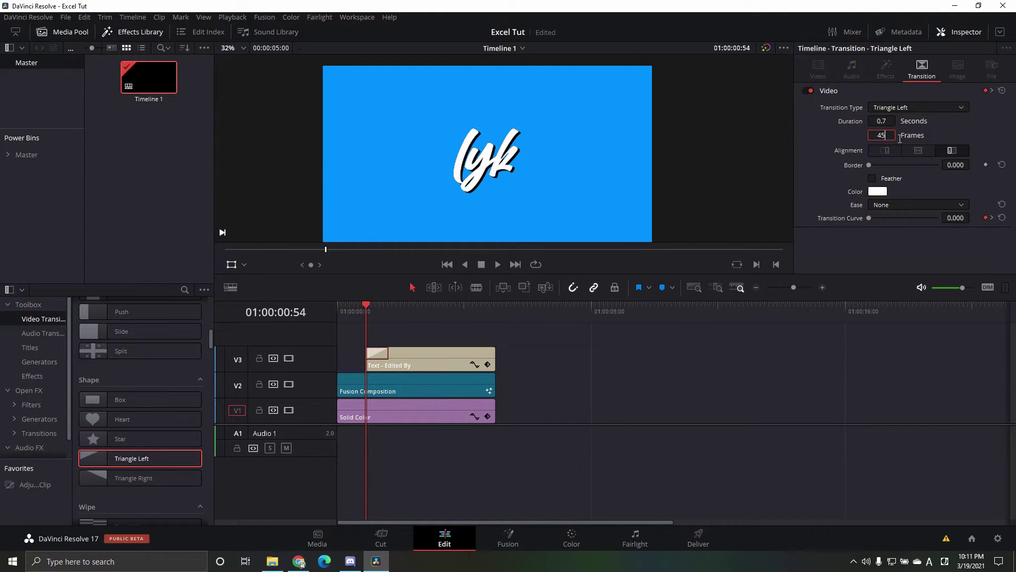
pyautogui.press('space')
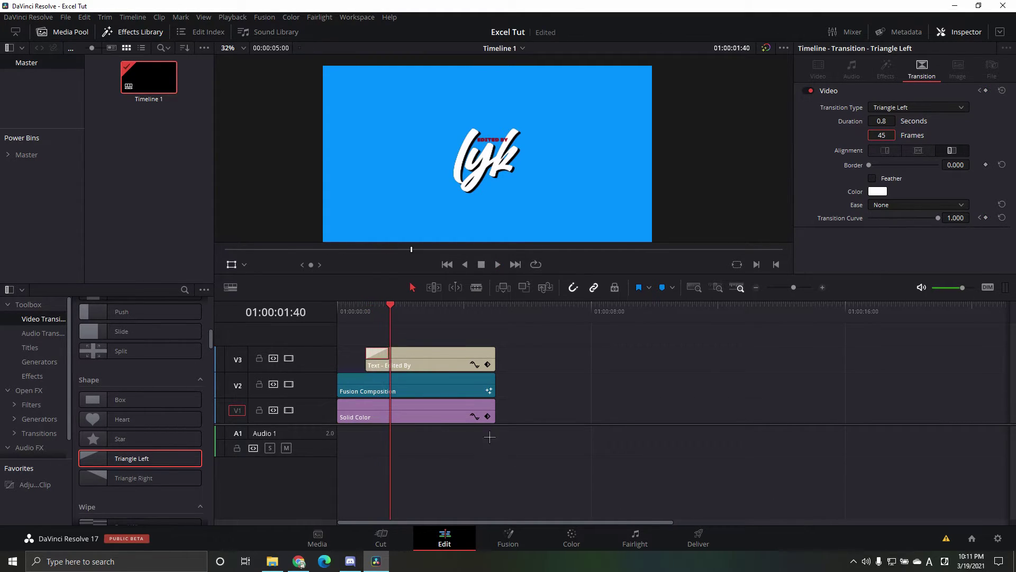
pyautogui.moveTo(390, 312); pyautogui.dragTo(344, 321)
pyautogui.press('space')
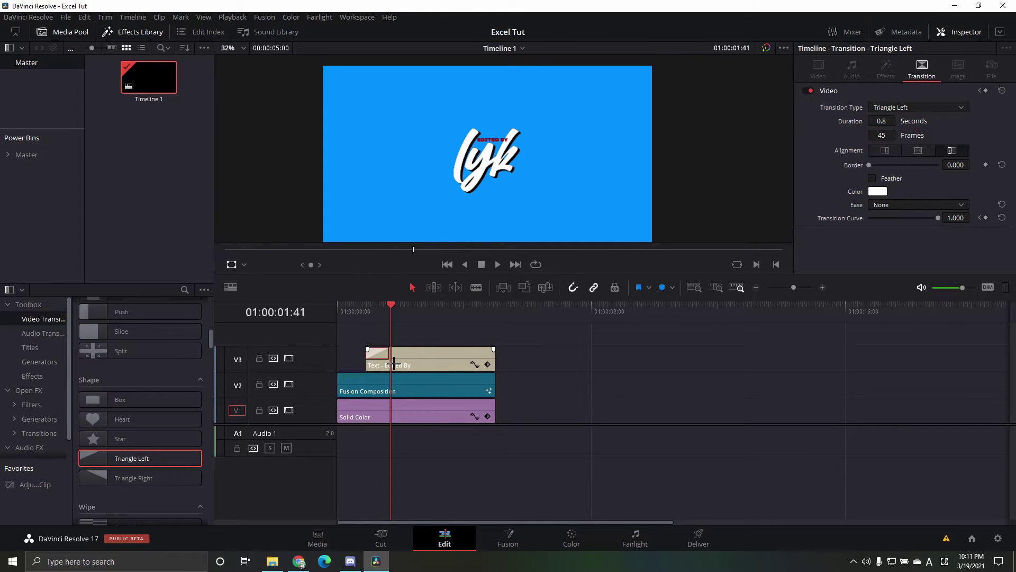
pyautogui.press('Home')
pyautogui.press('space')
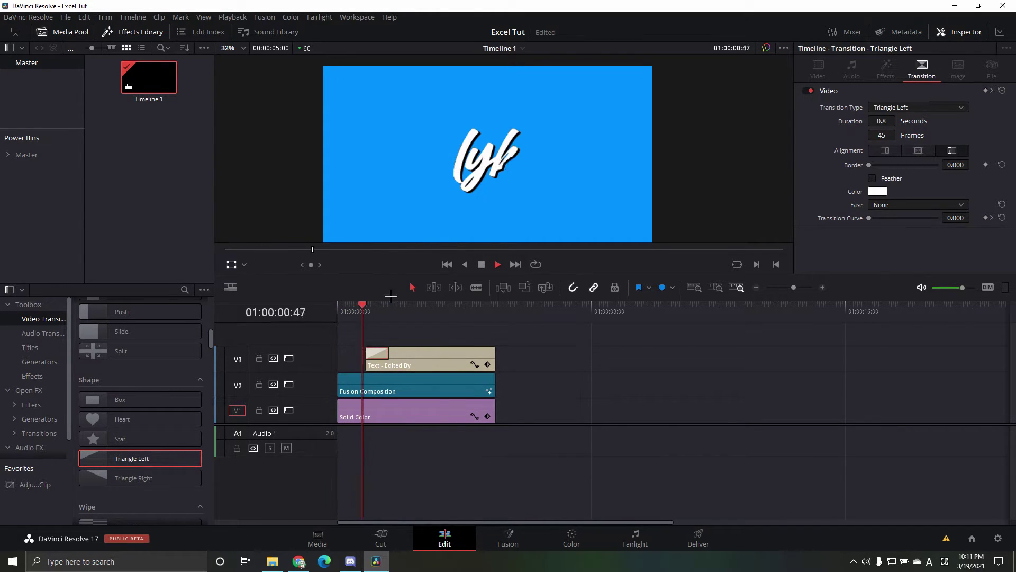
# Lengthen the title's Triangle Left transition to 68 frames and play back the reveal.
pyautogui.press('space')
pyautogui.moveTo(396, 318); pyautogui.dragTo(388, 323)
pyautogui.press('Left')
pyautogui.press('Left')
pyautogui.press('Left')
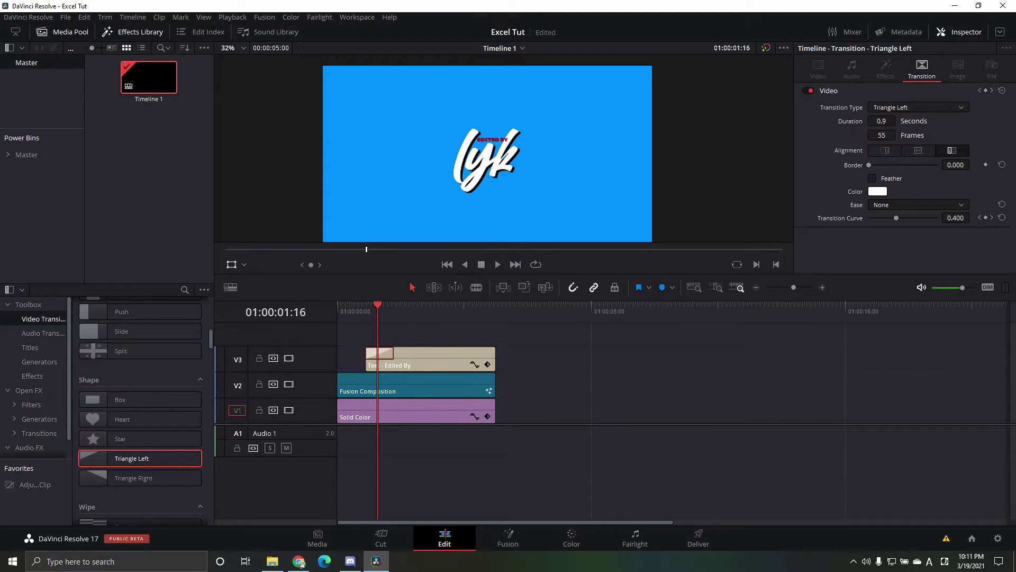
pyautogui.press('Up')
pyautogui.press('space')
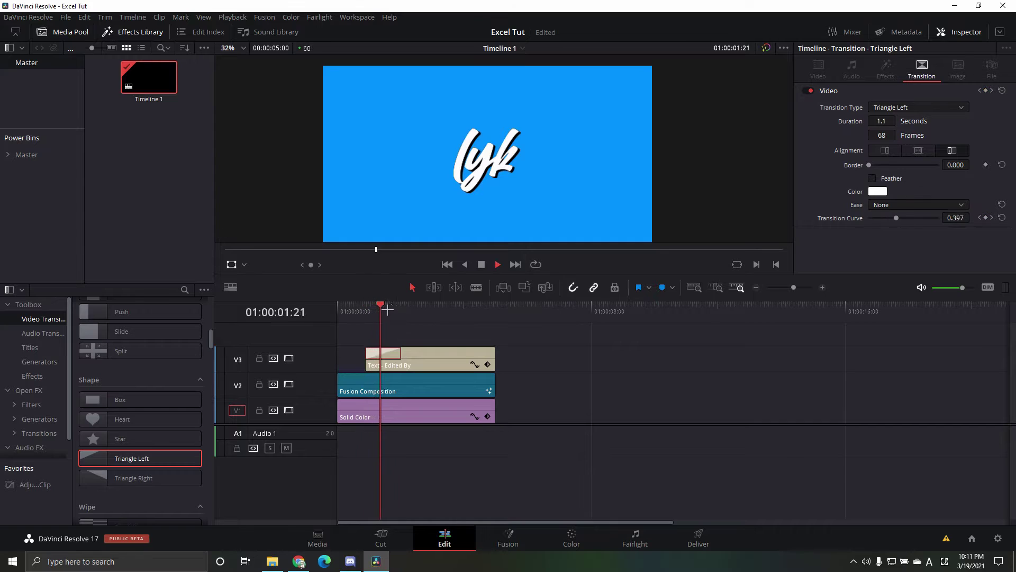
pyautogui.press('space')
# Shift the "Edited By" clip on V3 earlier, starting at about 01:00:00:30, and play back the new timing.
pyautogui.moveTo(438, 362); pyautogui.dragTo(424, 356)
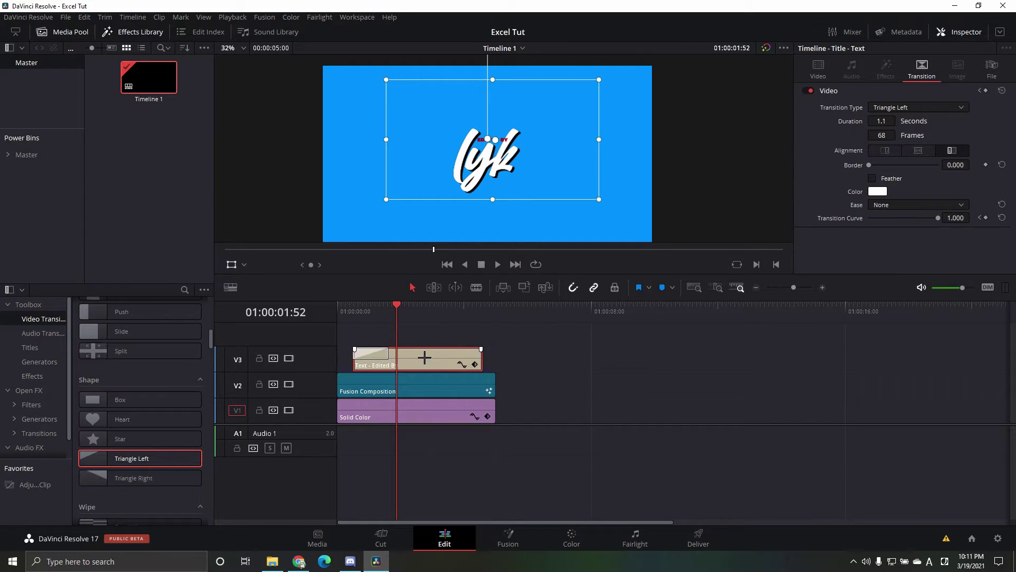
pyautogui.moveTo(380, 319); pyautogui.dragTo(365, 320)
pyautogui.press('Up')
pyautogui.press('space')
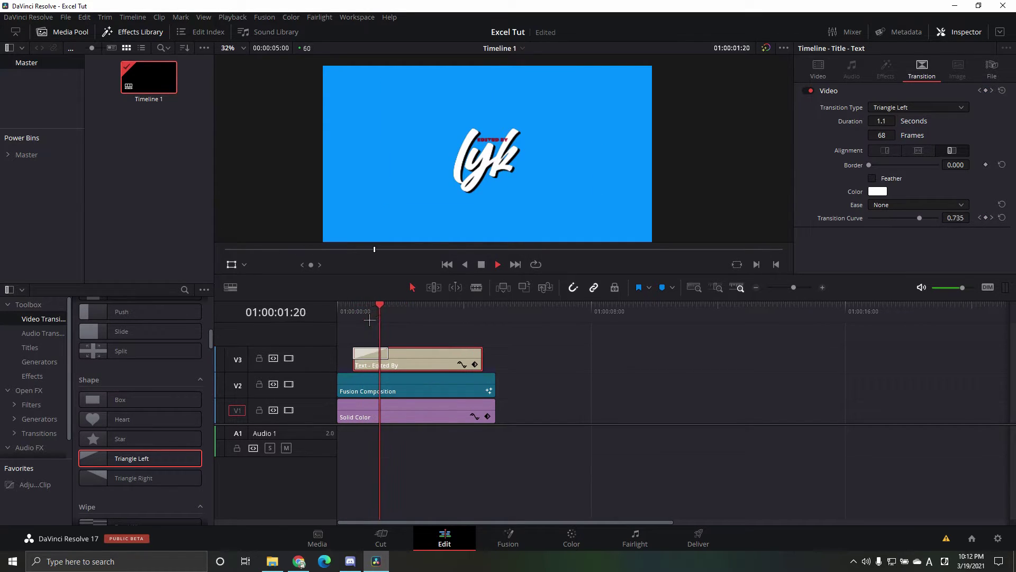
pyautogui.press('space')
# Move the "Edited By" and lettering clips up one track and add a new Fusion Composition on V2 beneath them.
pyautogui.moveTo(572, 439); pyautogui.dragTo(518, 382)
pyautogui.moveTo(529, 388); pyautogui.dragTo(440, 349)
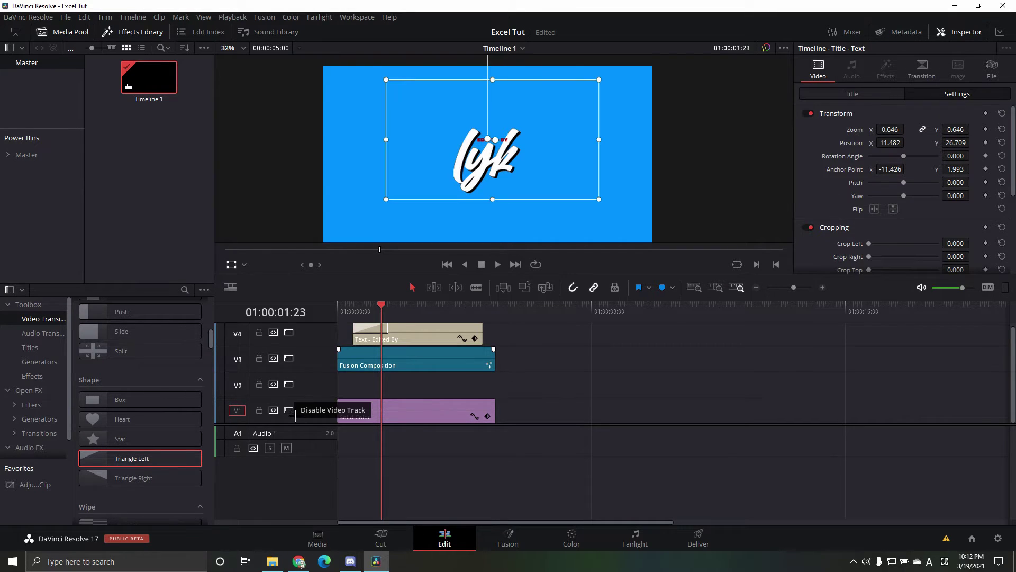
pyautogui.scroll(6, 133, 408)
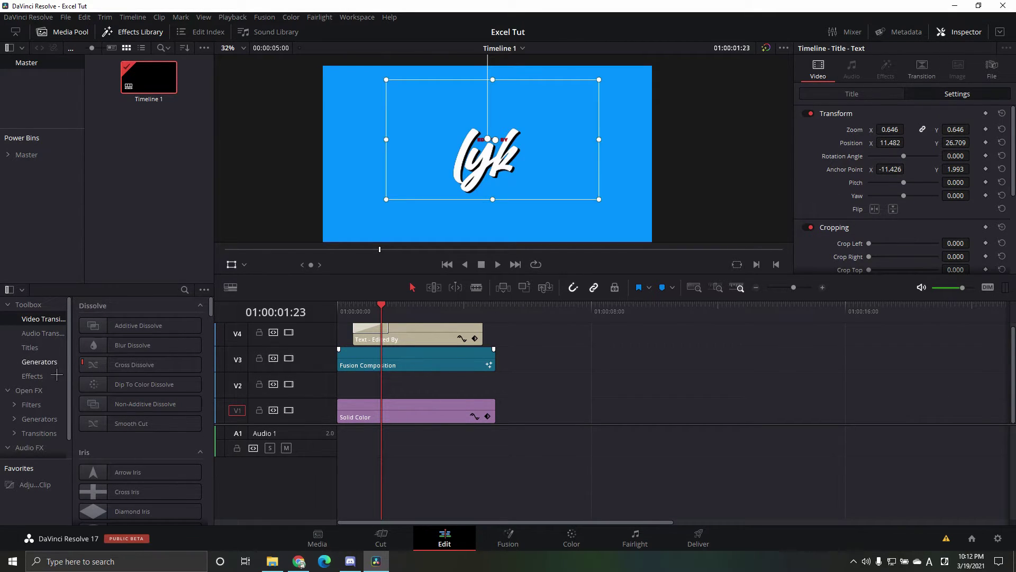
pyautogui.click(31, 376)
pyautogui.moveTo(141, 344); pyautogui.dragTo(405, 402)
pyautogui.press('Home')
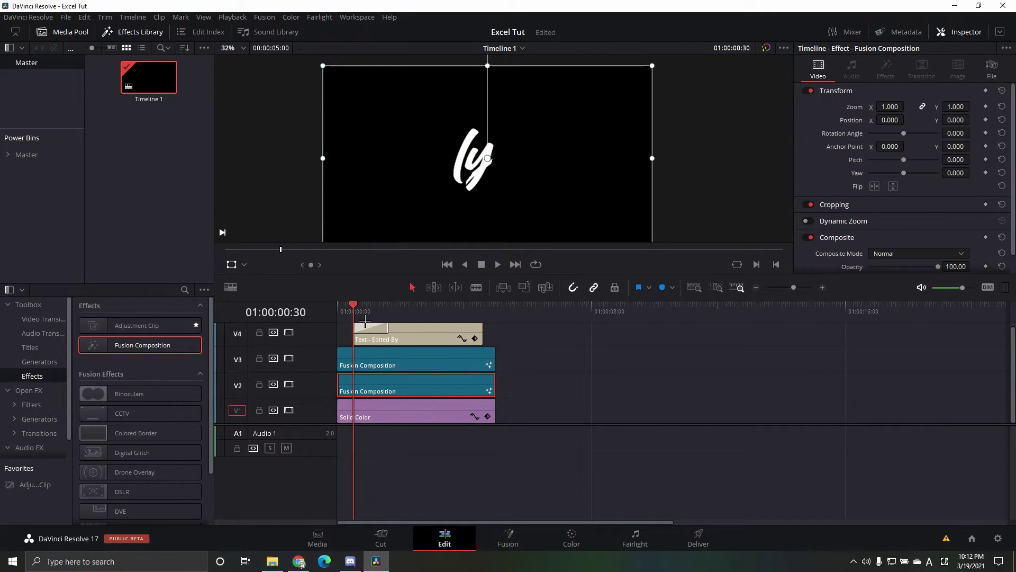
pyautogui.press('space')
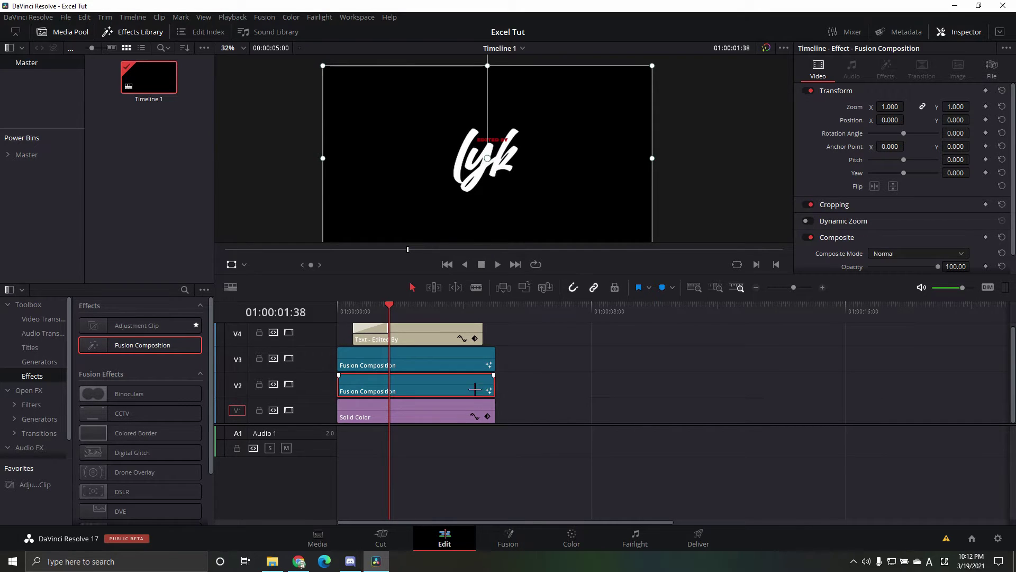
# Open the new V2 Fusion Composition in the Fusion page.
pyautogui.click(508, 545)
pyautogui.click(439, 545)
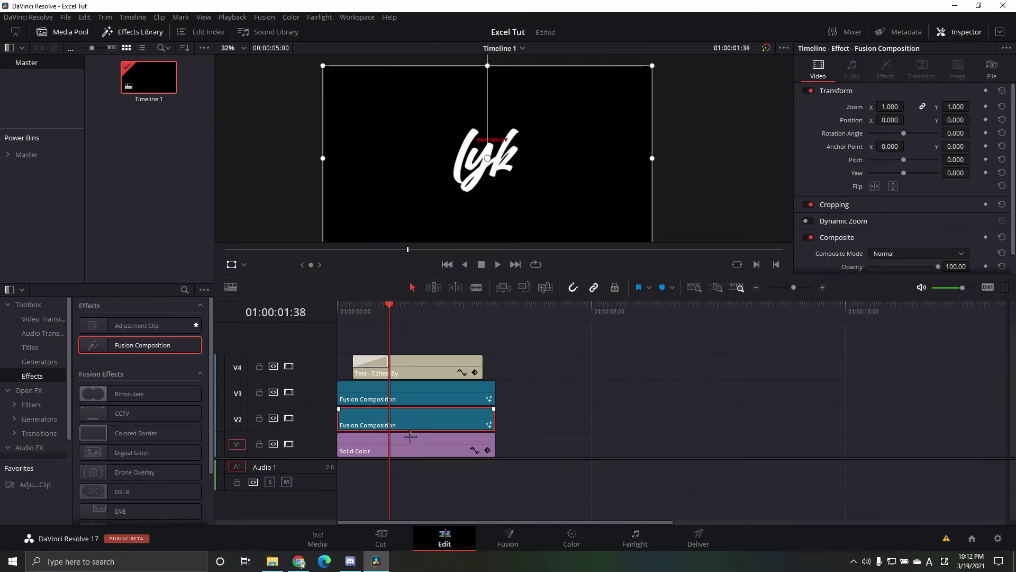
pyautogui.rightClick(412, 423)
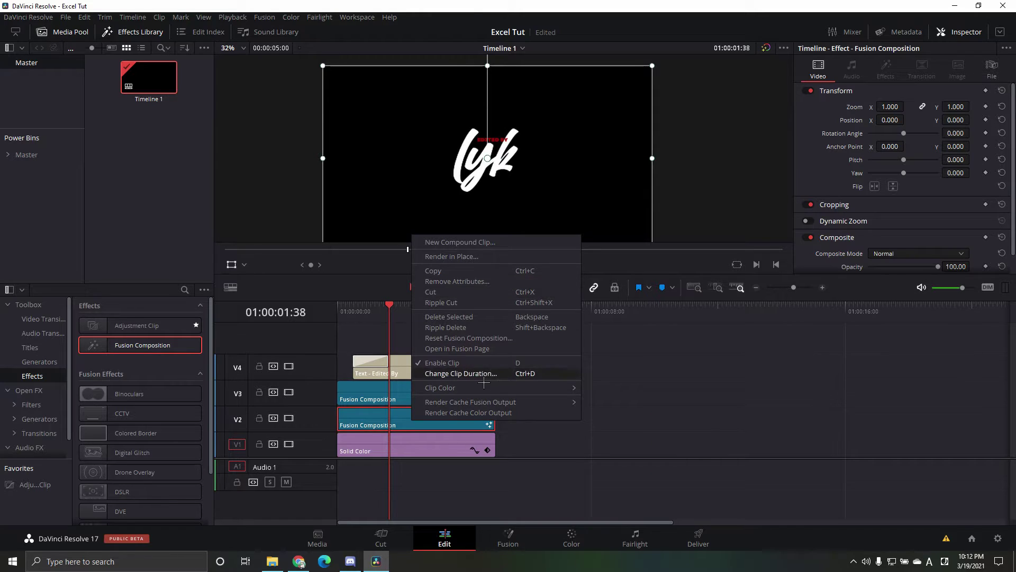
pyautogui.moveTo(403, 404)
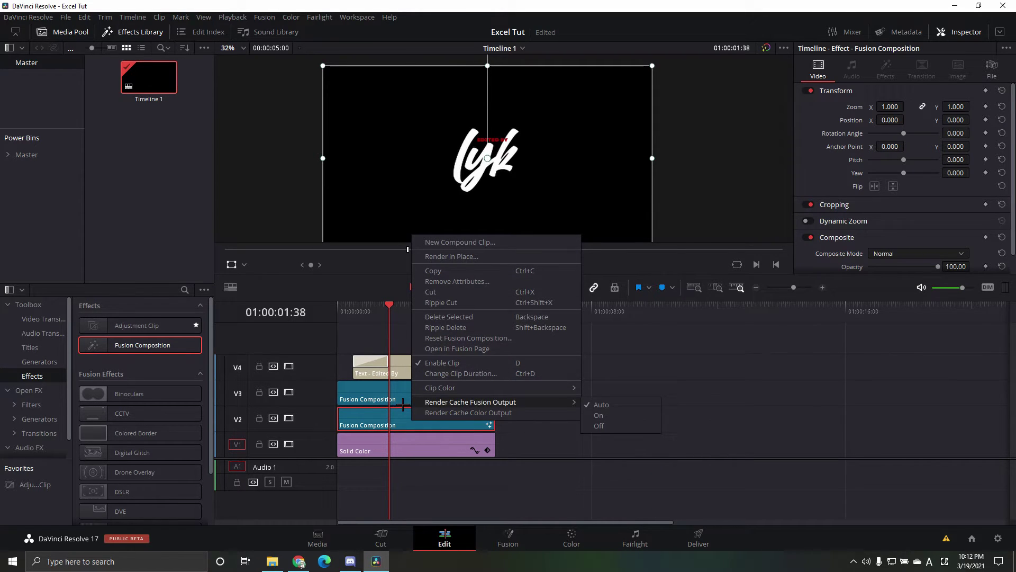
pyautogui.click(469, 351)
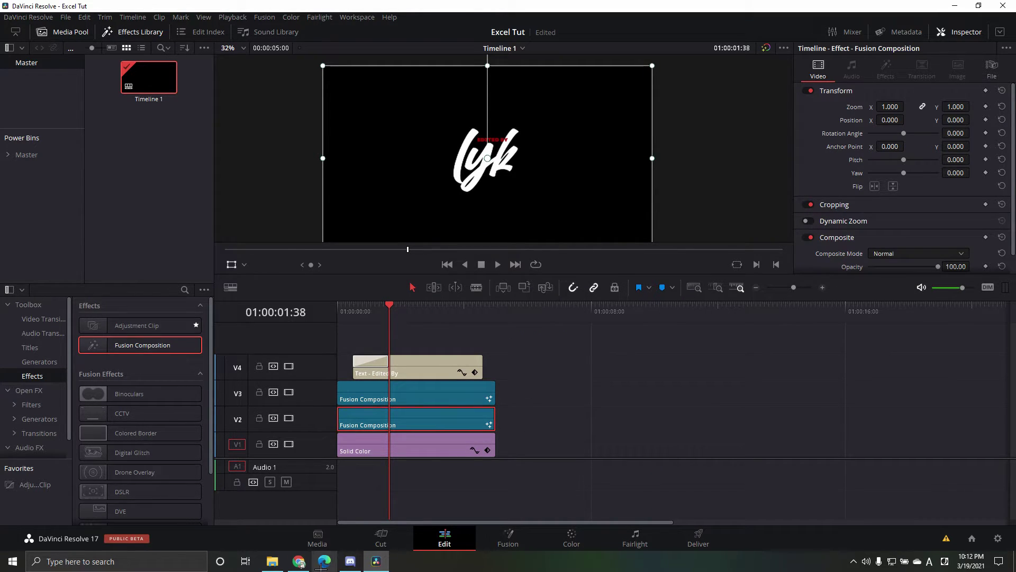
pyautogui.hotkey('shift', '5')
# Bring the "Excel God tutorial" setting file from the Ident templates folder into the composition's node graph.
pyautogui.moveTo(422, 447); pyautogui.dragTo(555, 451)
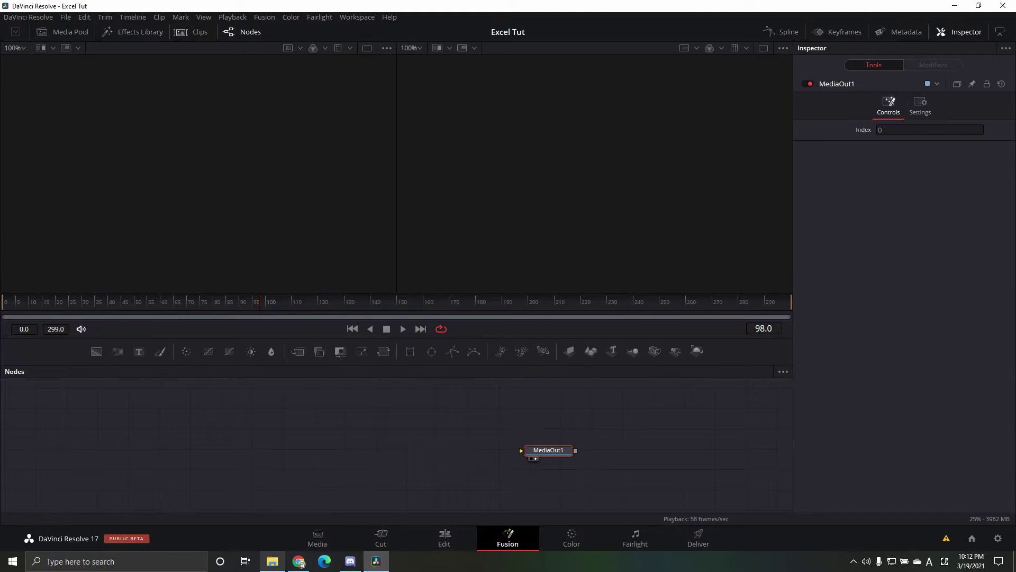
pyautogui.click(272, 561)
pyautogui.moveTo(149, 150); pyautogui.dragTo(223, 158)
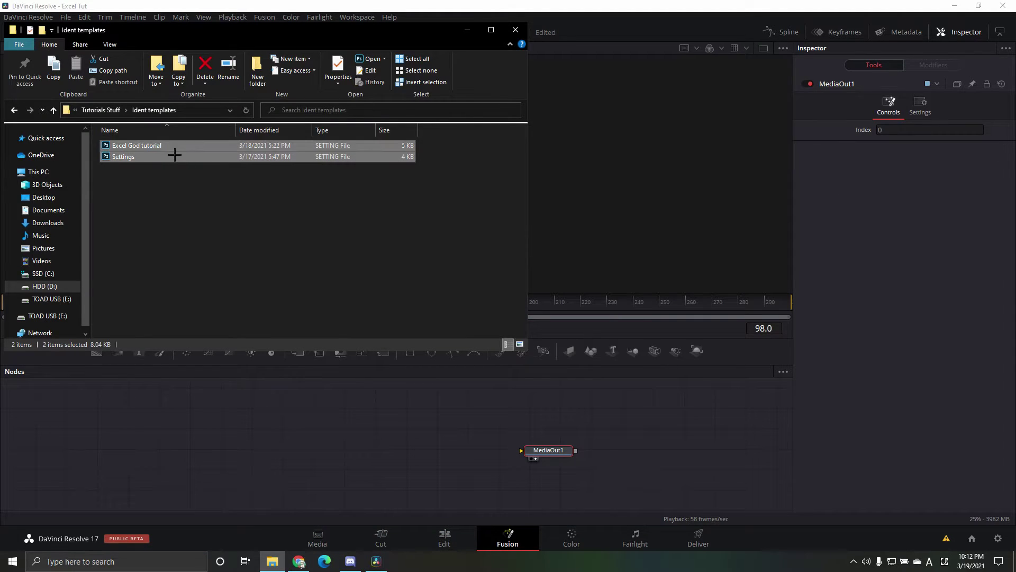
pyautogui.moveTo(137, 145); pyautogui.dragTo(405, 488)
pyautogui.moveTo(301, 506); pyautogui.dragTo(246, 462)
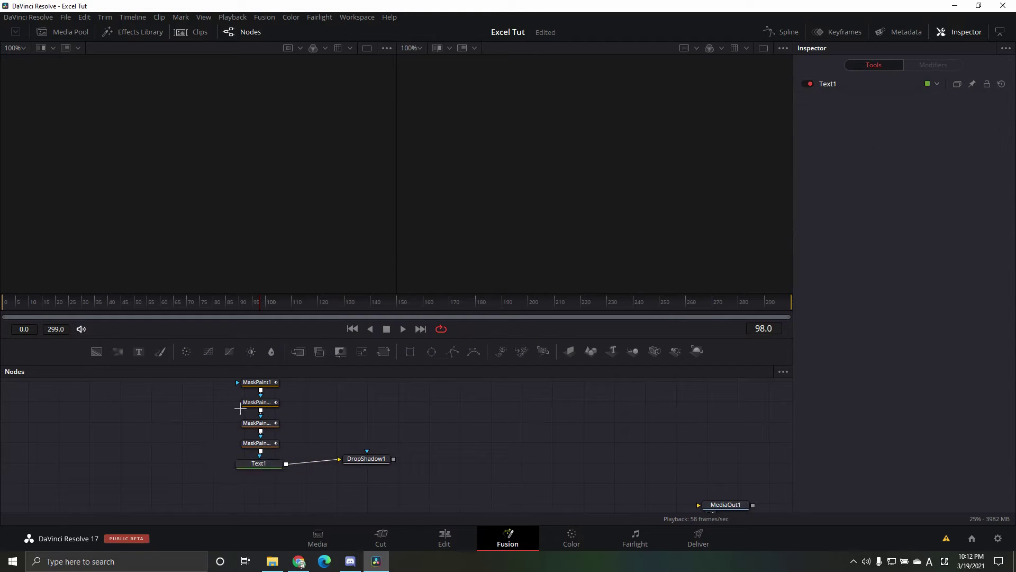
# Delete the MaskPaint nodes feeding Text1 and connect DropShadow1's output to MediaOut1.
pyautogui.moveTo(242, 409); pyautogui.dragTo(316, 442)
pyautogui.moveTo(280, 398); pyautogui.dragTo(256, 432)
pyautogui.press('Delete')
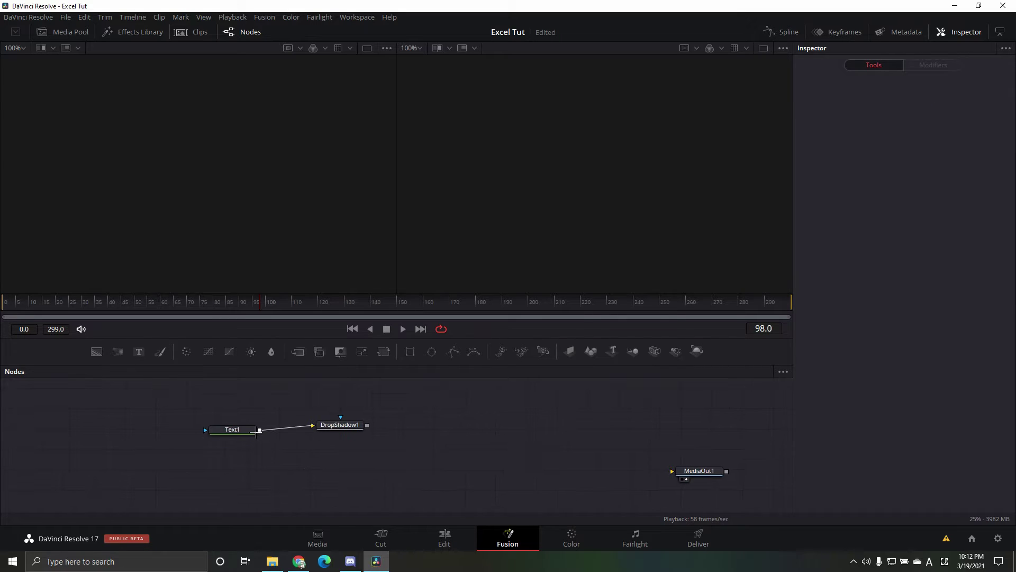
pyautogui.moveTo(367, 426); pyautogui.dragTo(595, 396)
# Replace the placeholder text in the Text1 node with a single capital "I".
pyautogui.click(246, 430)
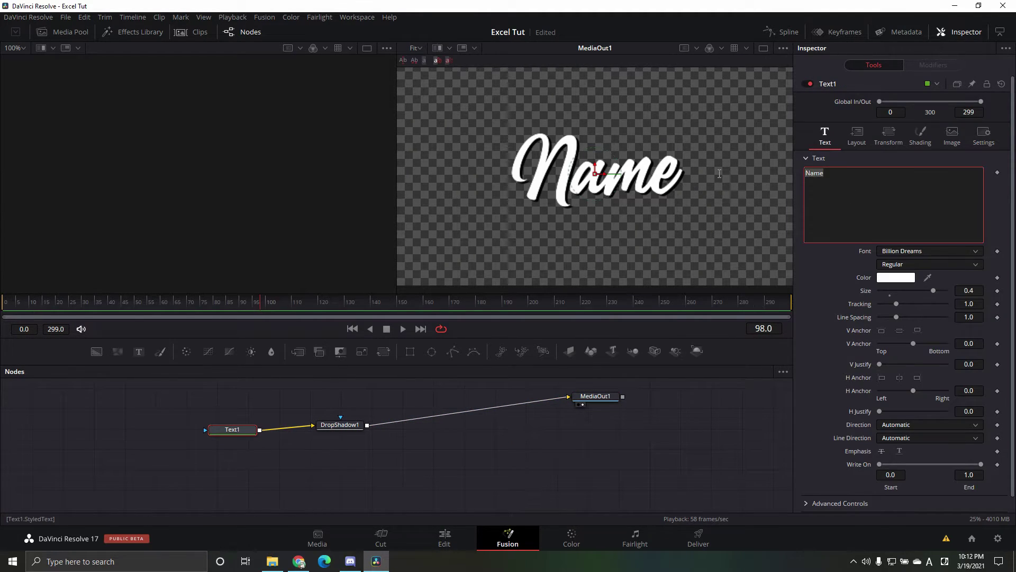
pyautogui.press('BackSpace')
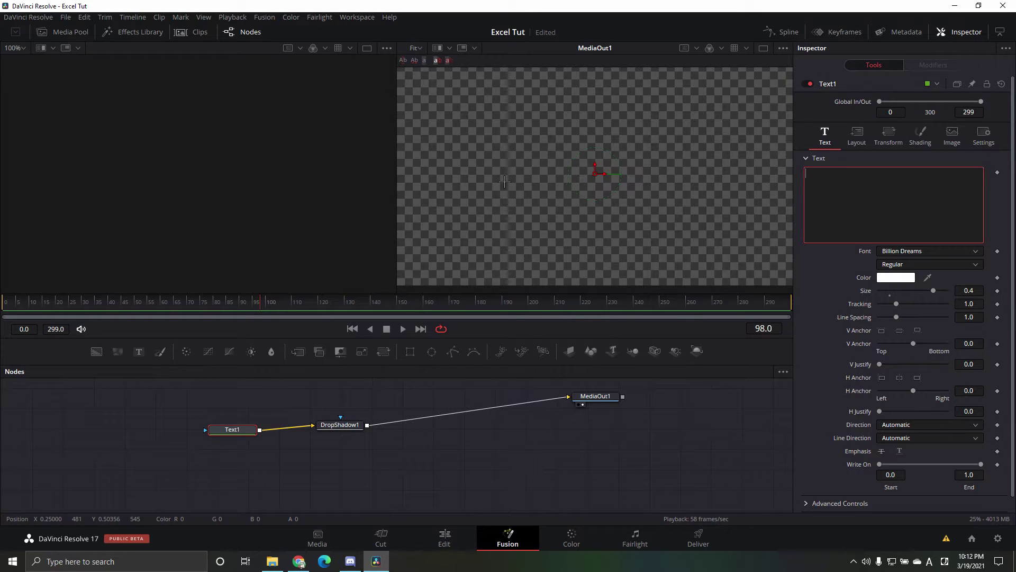
pyautogui.write('I')
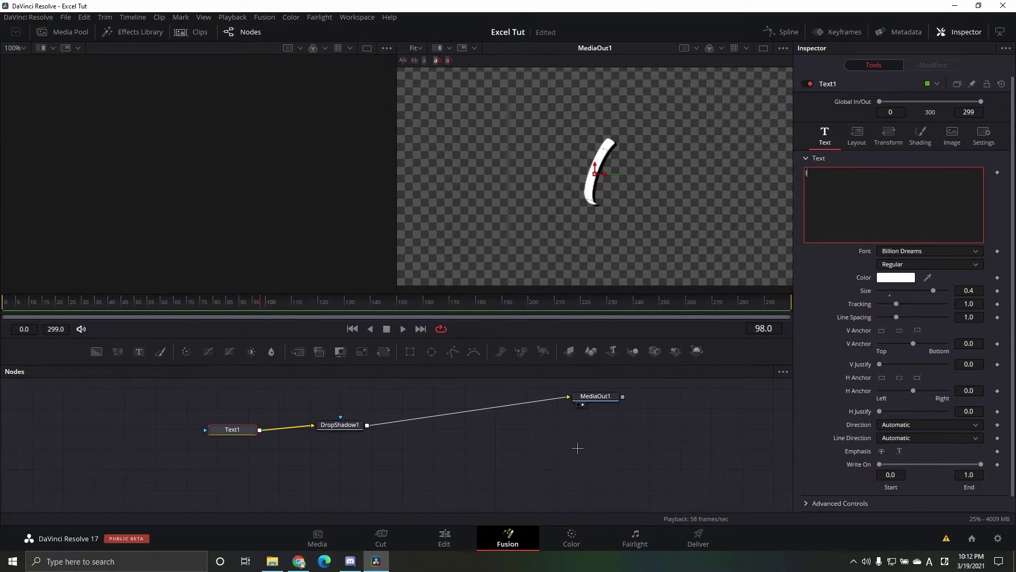
# Rotate the letter so it lies flat like an underline, shift it slightly down, and set its size to 0.5.
pyautogui.scroll(2, 603, 212)
pyautogui.scroll(-3, 659, 247)
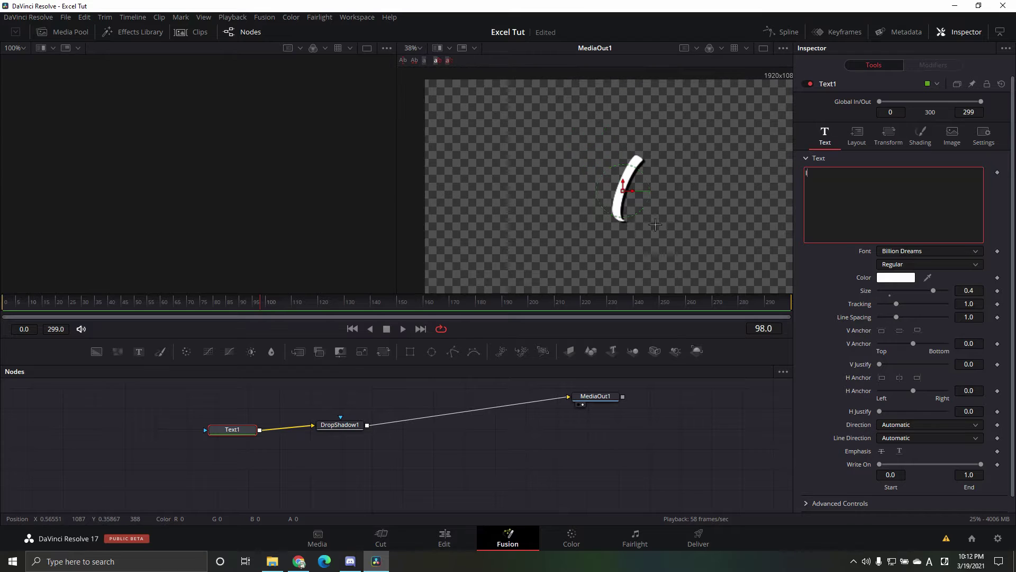
pyautogui.click(651, 197)
pyautogui.moveTo(655, 197); pyautogui.dragTo(594, 105)
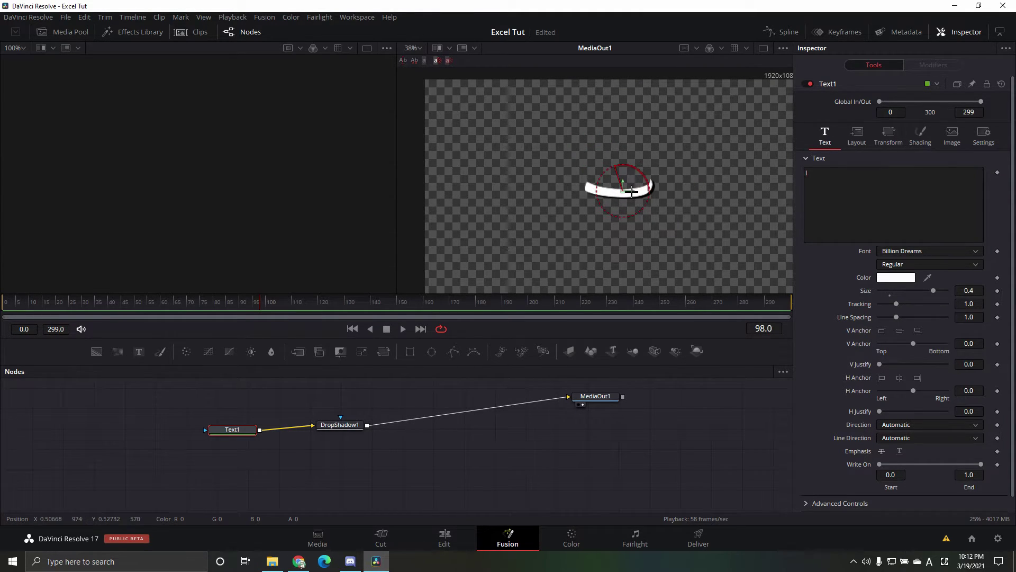
pyautogui.moveTo(631, 192); pyautogui.dragTo(624, 214)
pyautogui.moveTo(933, 291); pyautogui.dragTo(946, 291)
# On the Edit page, undo the anchor point change on the V2 composition, scale it to 1.086 and position it at 18.514, -12.343.
pyautogui.click(444, 536)
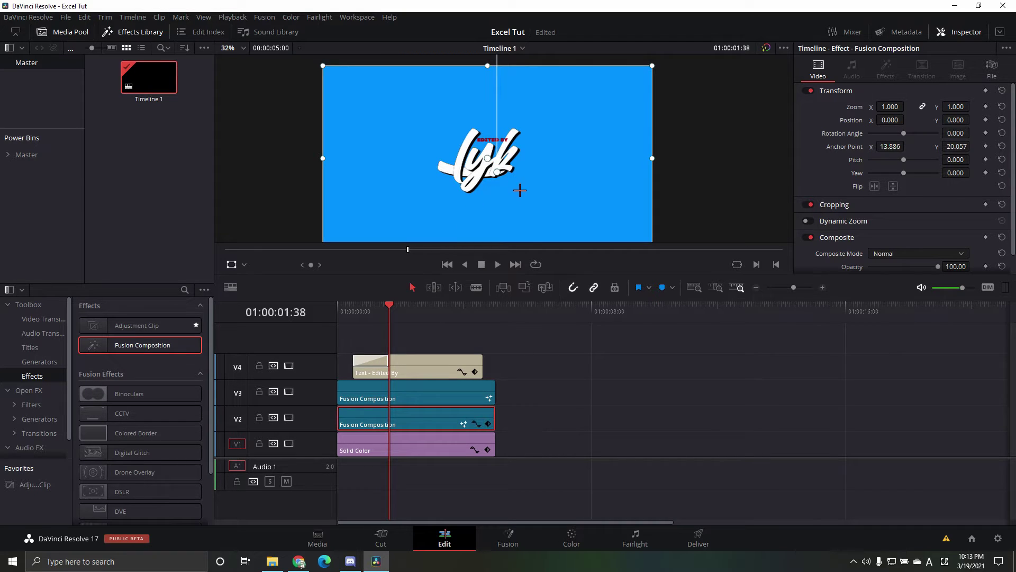
pyautogui.moveTo(497, 163); pyautogui.dragTo(542, 192)
pyautogui.hotkey('ctrl', 'z')
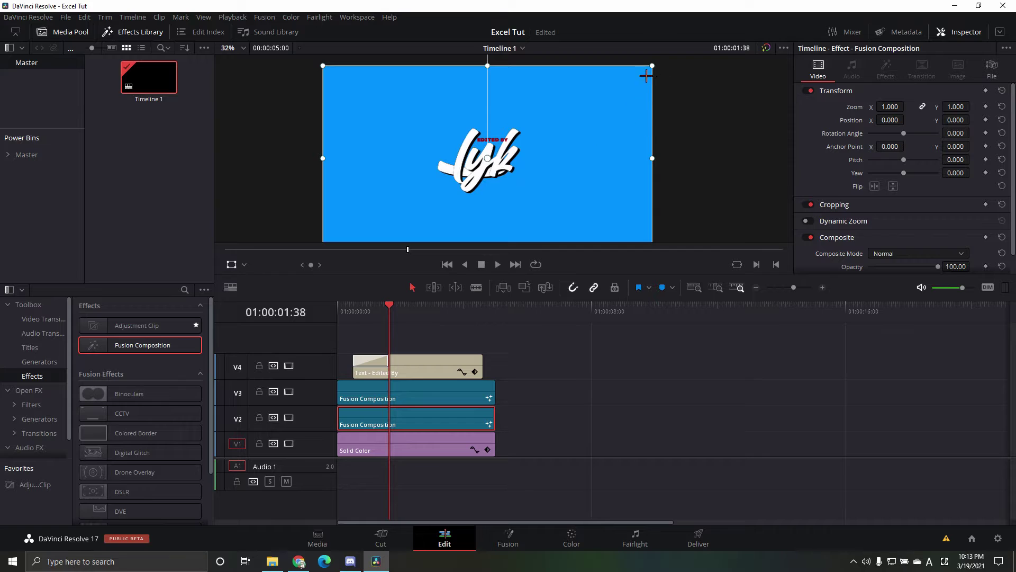
pyautogui.moveTo(631, 75); pyautogui.dragTo(714, 81)
pyautogui.moveTo(599, 152); pyautogui.dragTo(599, 152)
# Try swapping the tracks of the underline and lettering compositions, then return the underline to V2 at the timeline start.
pyautogui.moveTo(433, 424); pyautogui.dragTo(617, 398)
pyautogui.moveTo(455, 402); pyautogui.dragTo(458, 423)
pyautogui.moveTo(581, 400); pyautogui.dragTo(396, 403)
pyautogui.hotkey('ctrl', 'z')
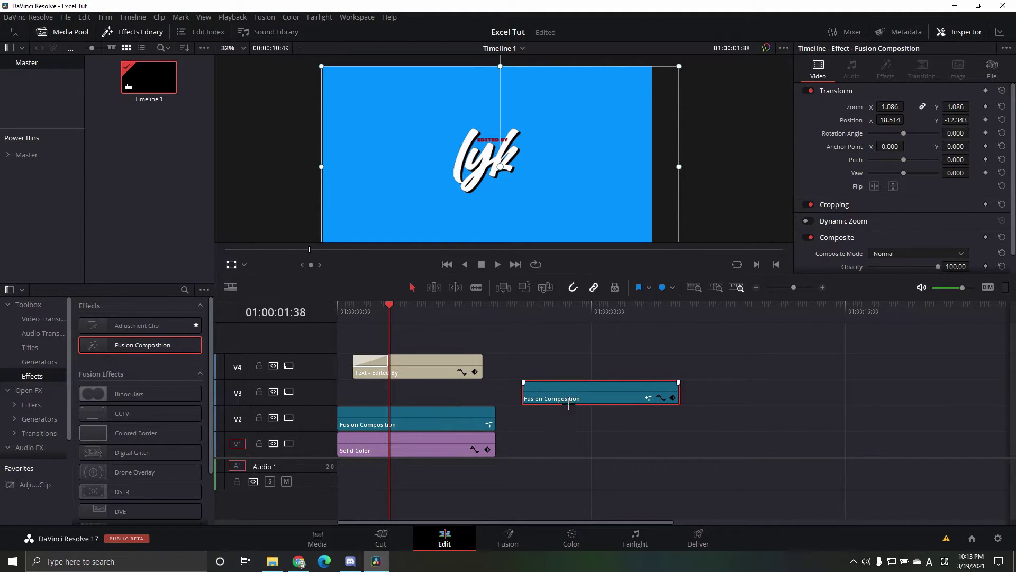
pyautogui.moveTo(568, 404); pyautogui.dragTo(566, 416)
pyautogui.moveTo(468, 426); pyautogui.dragTo(468, 404)
pyautogui.moveTo(552, 428); pyautogui.dragTo(371, 398)
pyautogui.hotkey('ctrl', 'z')
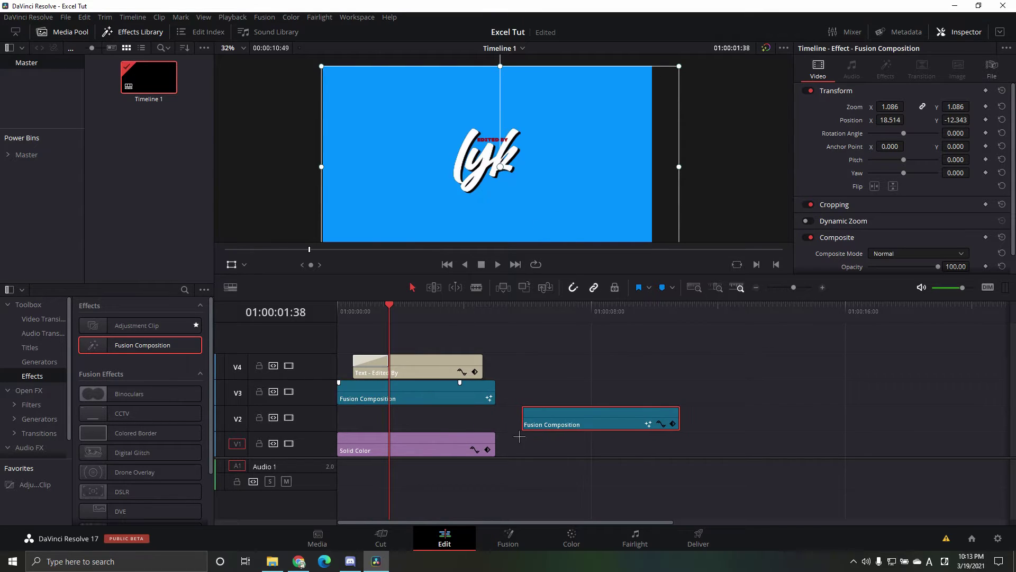
pyautogui.moveTo(555, 423); pyautogui.dragTo(372, 423)
# Play back the ident to check the underline beneath the lettering.
pyautogui.moveTo(383, 320)
pyautogui.mouseDown()
pyautogui.moveTo(337, 320)
pyautogui.moveTo(392, 332)
pyautogui.moveTo(377, 337)
pyautogui.moveTo(382, 323)
pyautogui.mouseUp()
pyautogui.press('space')
pyautogui.press('space')
pyautogui.press('space')
pyautogui.press('space')
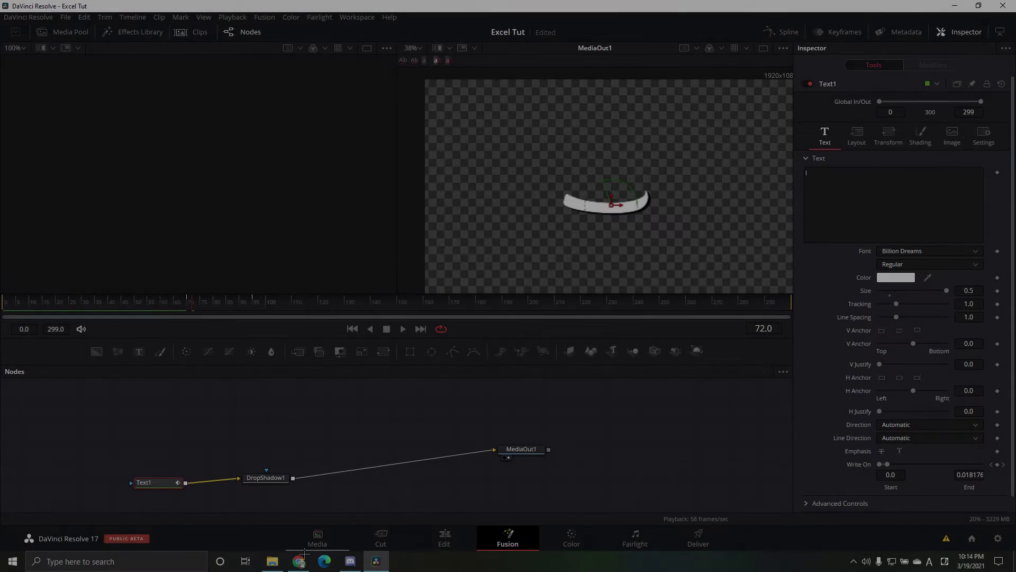
# Add a Mask Paint node feeding the Text1 node in the underline composition.
pyautogui.scroll(5, 651, 267)
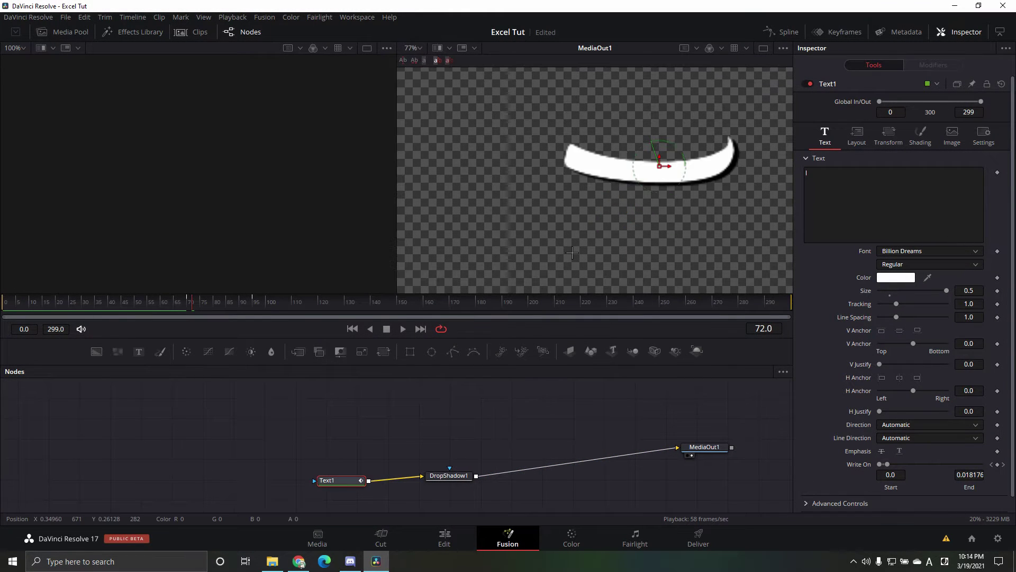
pyautogui.moveTo(651, 267); pyautogui.dragTo(537, 340)
pyautogui.hotkey('shift', 'space')
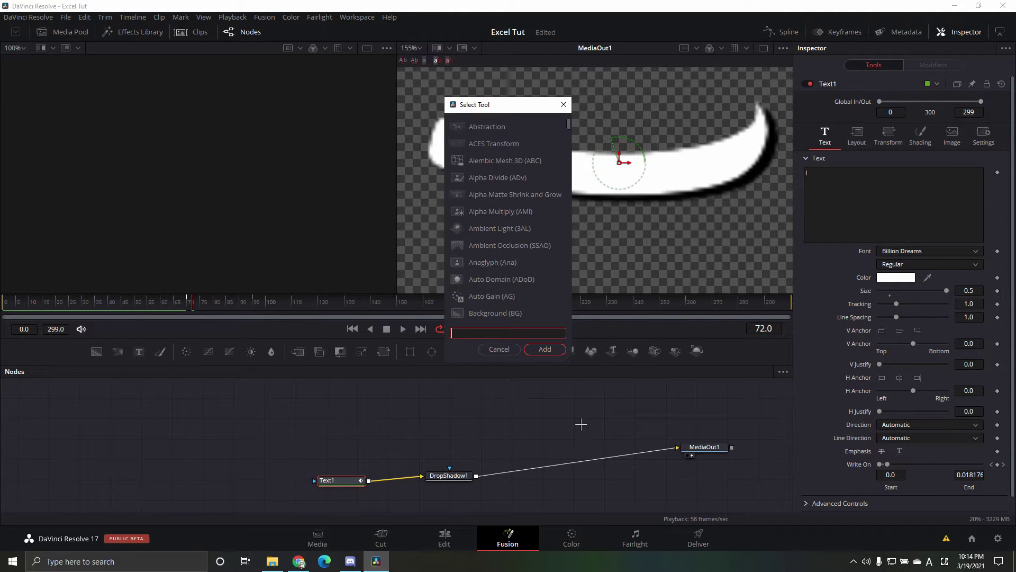
pyautogui.write('maskpaint')
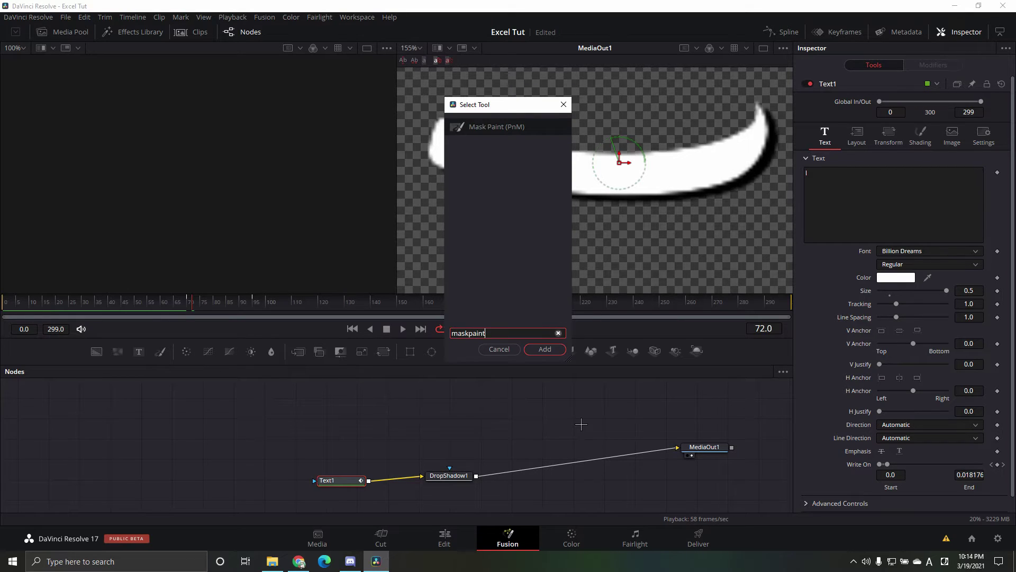
pyautogui.click(546, 349)
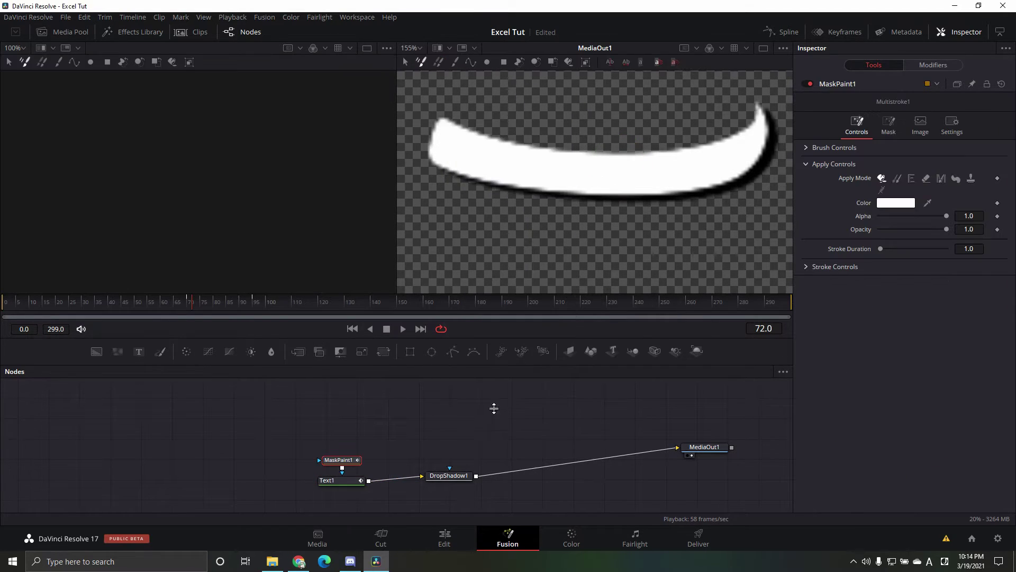
# Paste an instance of Text1 and merge it over Text1 ahead of DropShadow1.
pyautogui.click(332, 480)
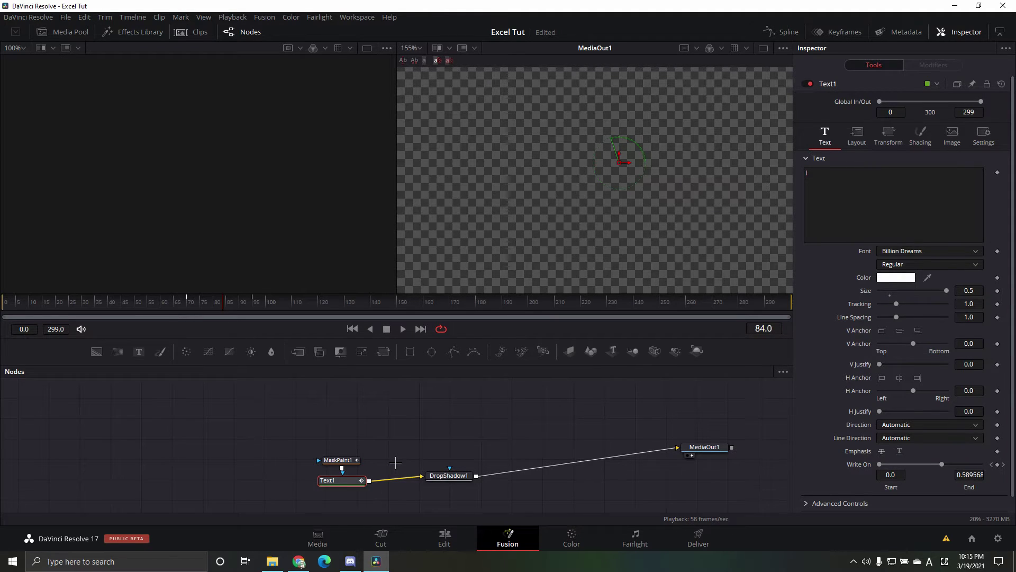
pyautogui.hotkey('ctrl', 'shift', 'v')
pyautogui.moveTo(353, 490); pyautogui.dragTo(409, 440)
pyautogui.moveTo(405, 486); pyautogui.dragTo(405, 480)
# Draw a four-point polyline stroke in MaskPaint1 along the curved underline from its left end to its right end.
pyautogui.scroll(-5, 560, 184)
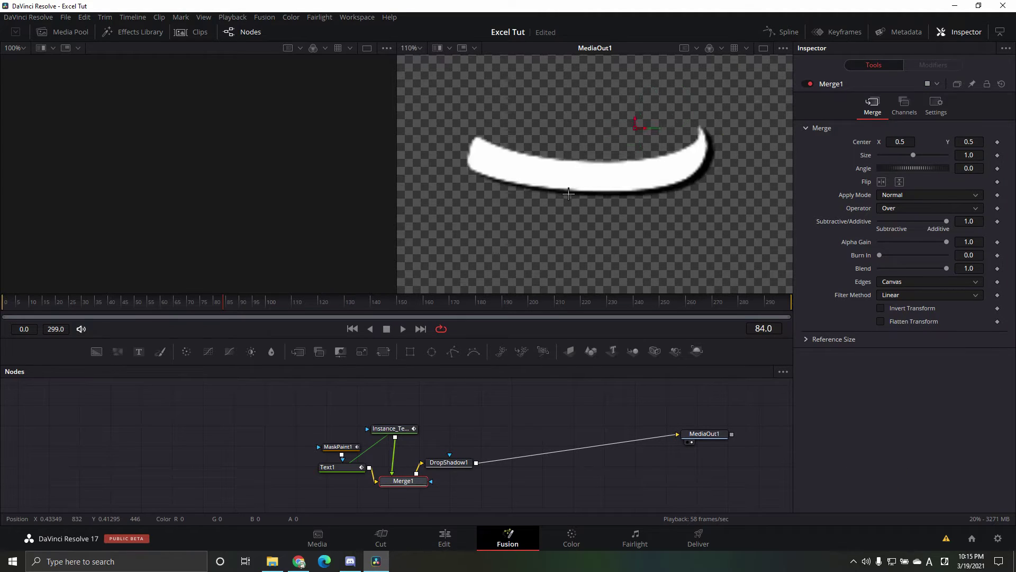
pyautogui.click(344, 447)
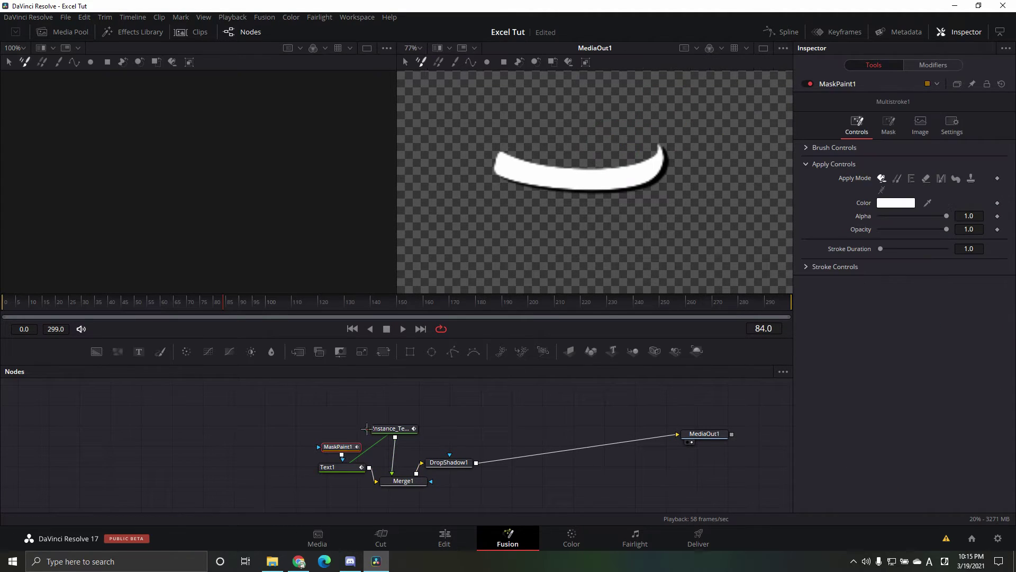
pyautogui.click(470, 62)
pyautogui.click(498, 165)
pyautogui.click(557, 180)
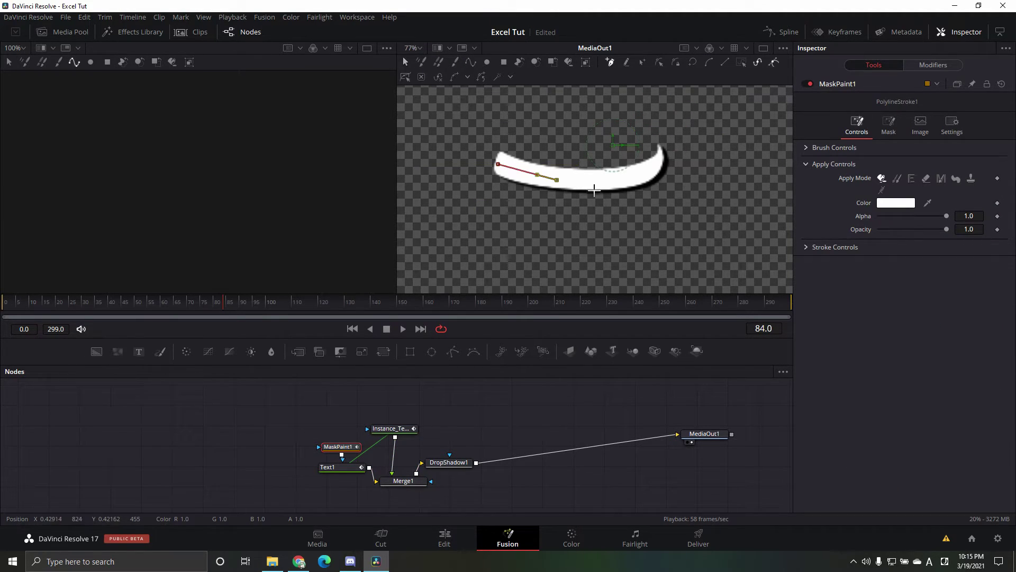
pyautogui.click(623, 176)
pyautogui.moveTo(737, 217); pyautogui.dragTo(694, 251)
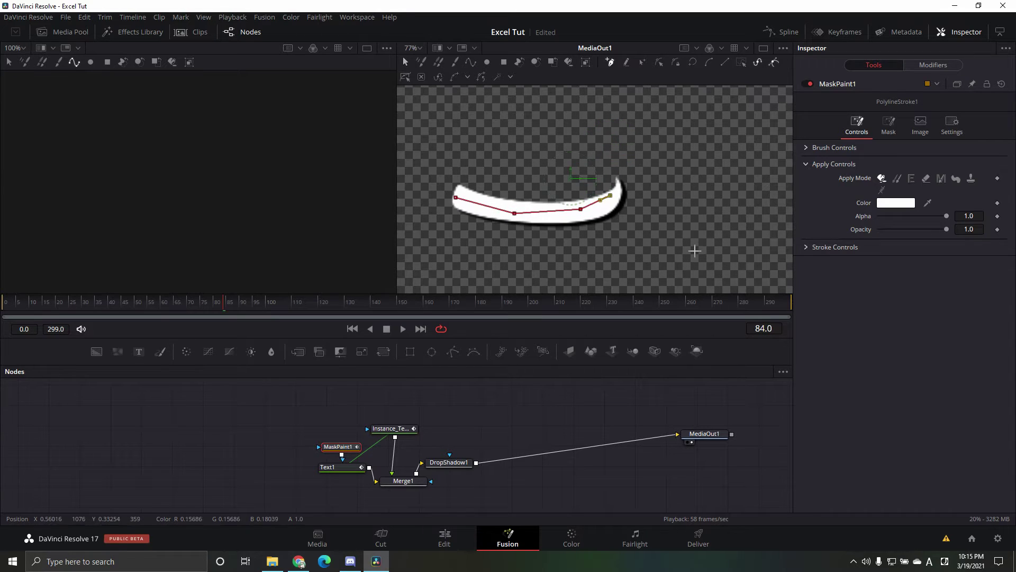
# Show Instance_Text1 in the first viewer and Text1 in the second viewer.
pyautogui.click(381, 429)
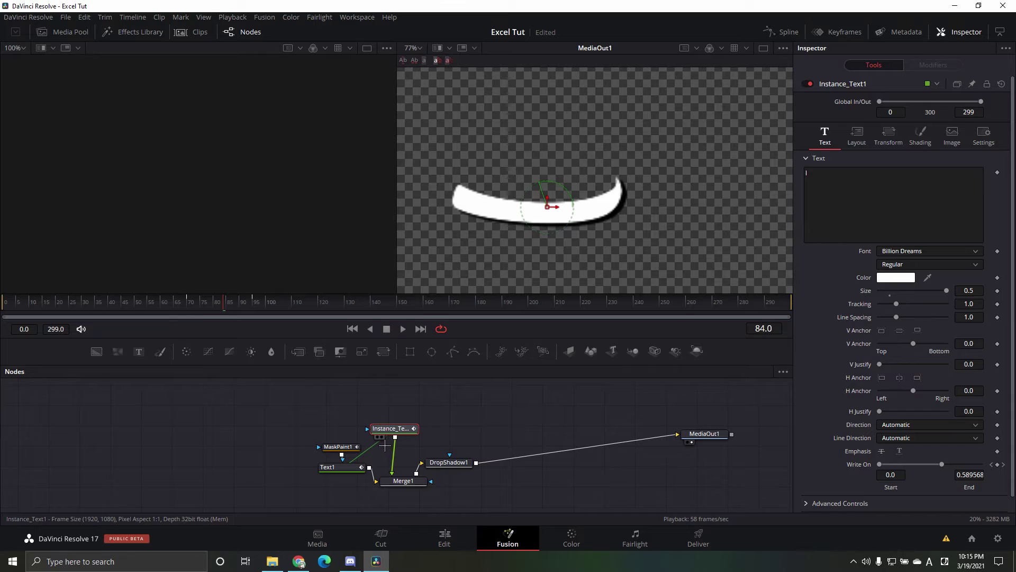
pyautogui.press('1')
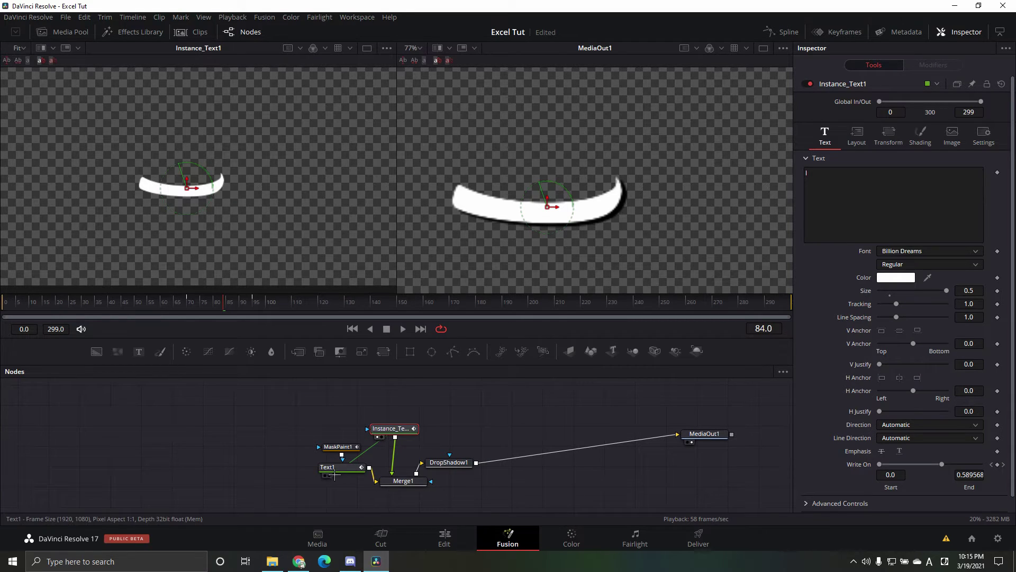
pyautogui.press('2')
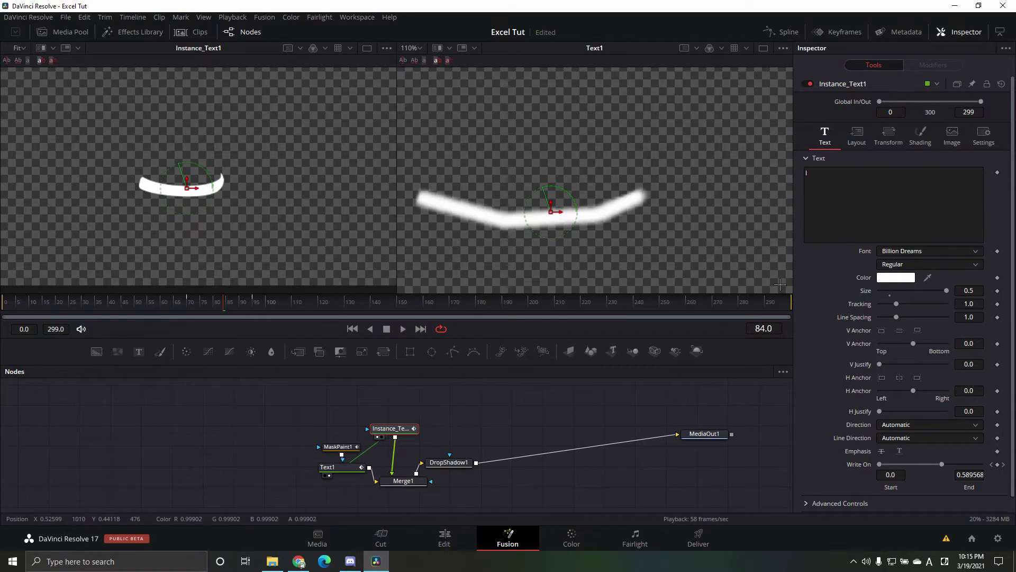
# Set the MaskPaint1 stroke's brush size to 0.1 and softness to 0.001 so it covers the whole underline.
pyautogui.click(338, 446)
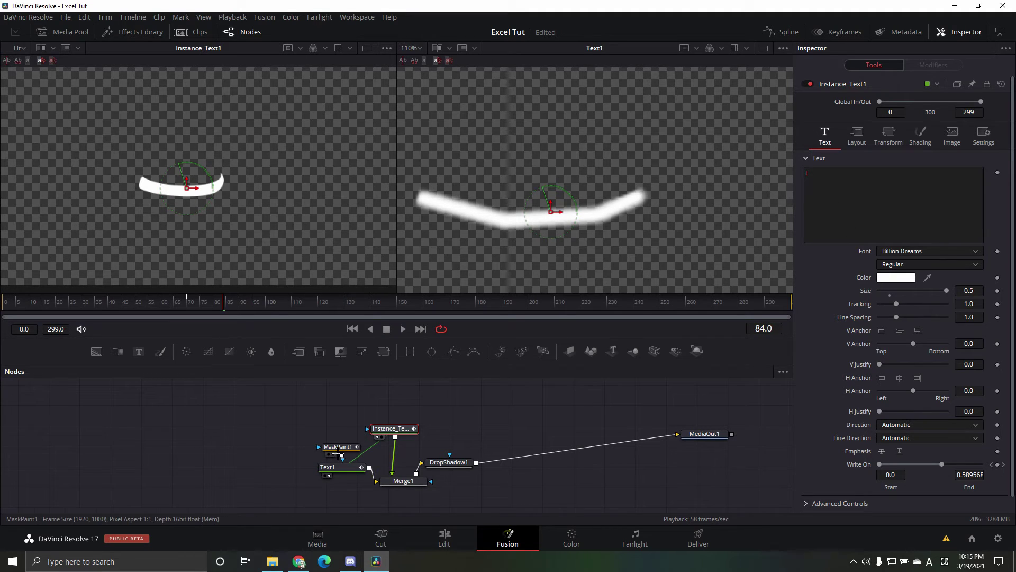
pyautogui.click(825, 148)
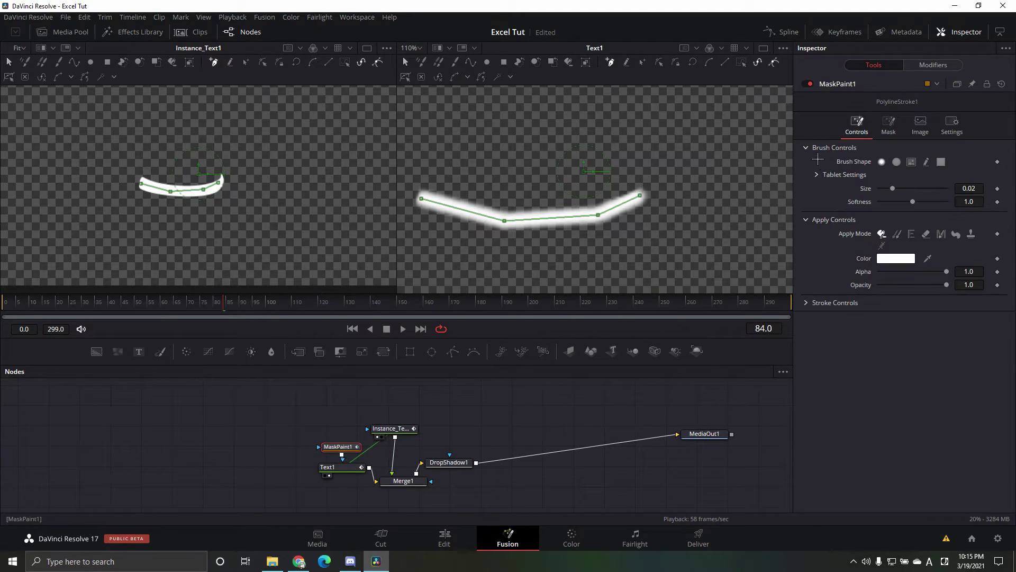
pyautogui.moveTo(894, 189)
pyautogui.mouseDown()
pyautogui.moveTo(947, 189)
pyautogui.moveTo(834, 212)
pyautogui.mouseUp()
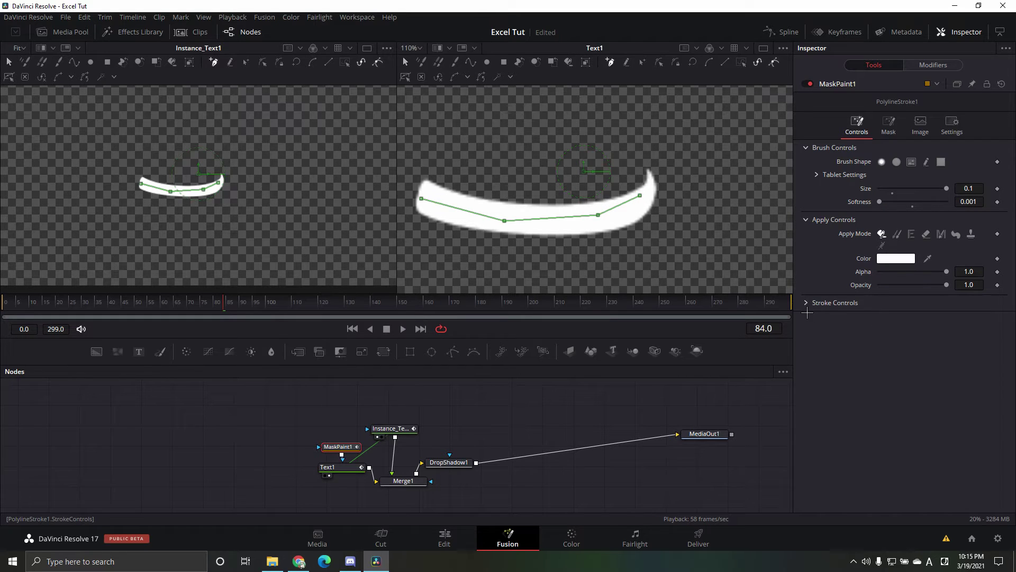
# At frame 70, set the mask stroke's Write On end to 0.0.
pyautogui.moveTo(228, 314); pyautogui.dragTo(196, 315)
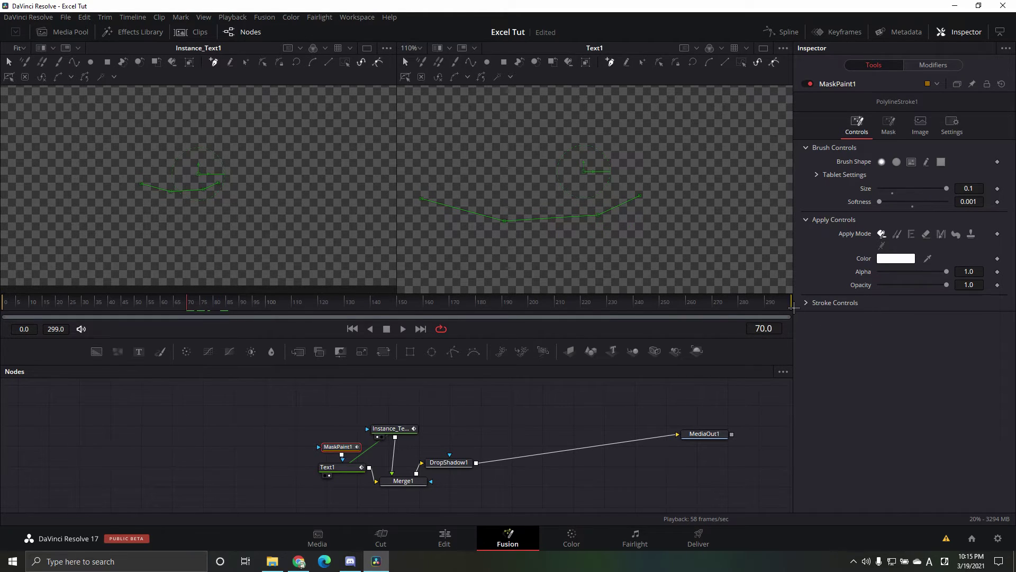
pyautogui.click(816, 306)
pyautogui.moveTo(981, 343); pyautogui.dragTo(864, 344)
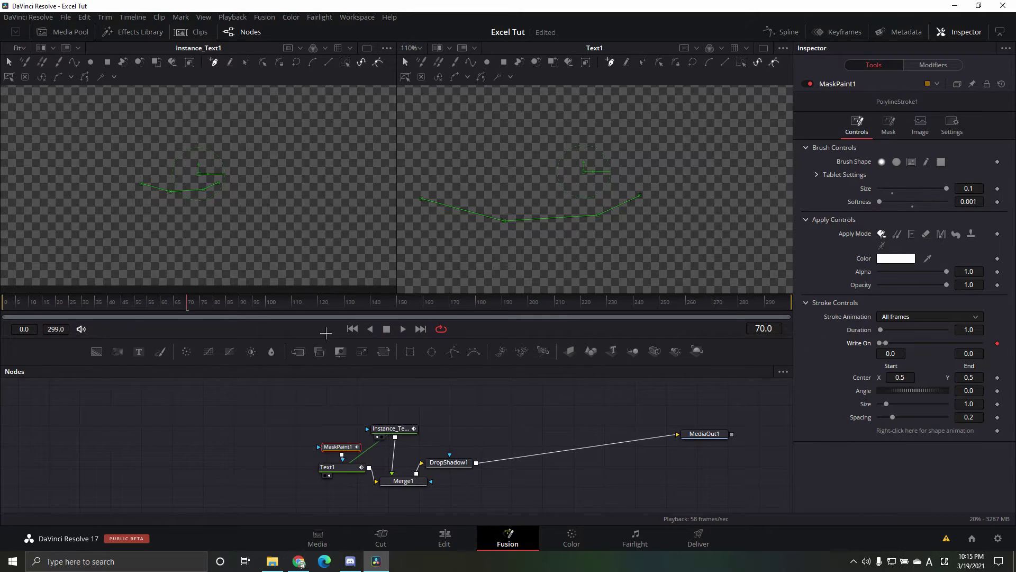
# Step back and forth around frames 70 and 71 to examine where the underline first appears.
pyautogui.moveTo(199, 313)
pyautogui.mouseDown()
pyautogui.moveTo(209, 312)
pyautogui.moveTo(150, 313)
pyautogui.mouseUp()
pyautogui.click(195, 313)
pyautogui.click(184, 313)
pyautogui.press('Right')
pyautogui.press('Right')
pyautogui.press('Left')
pyautogui.press('Left')
pyautogui.press('Right')
pyautogui.press('Right')
pyautogui.press('Left')
pyautogui.press('Right')
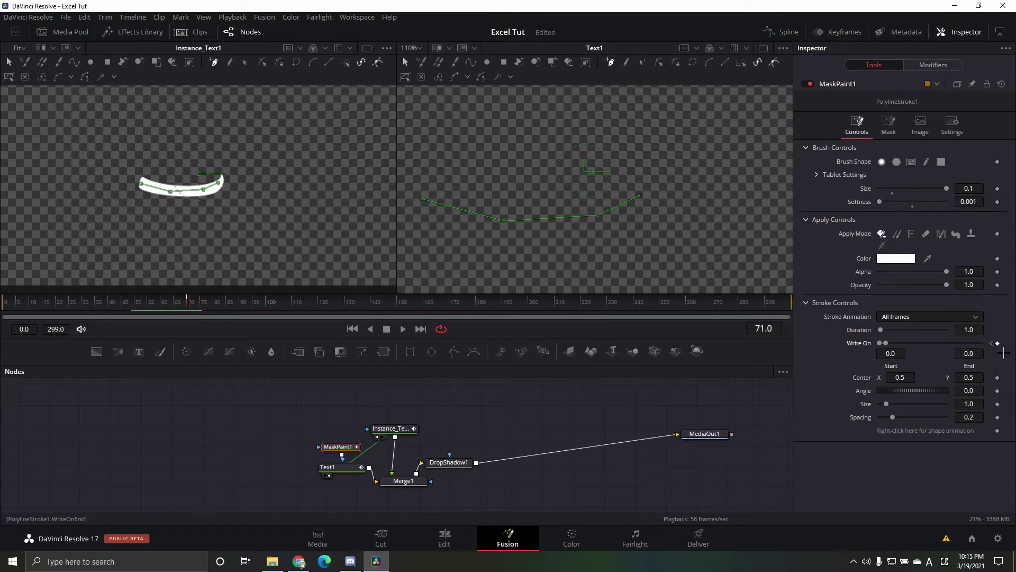
pyautogui.press('Left')
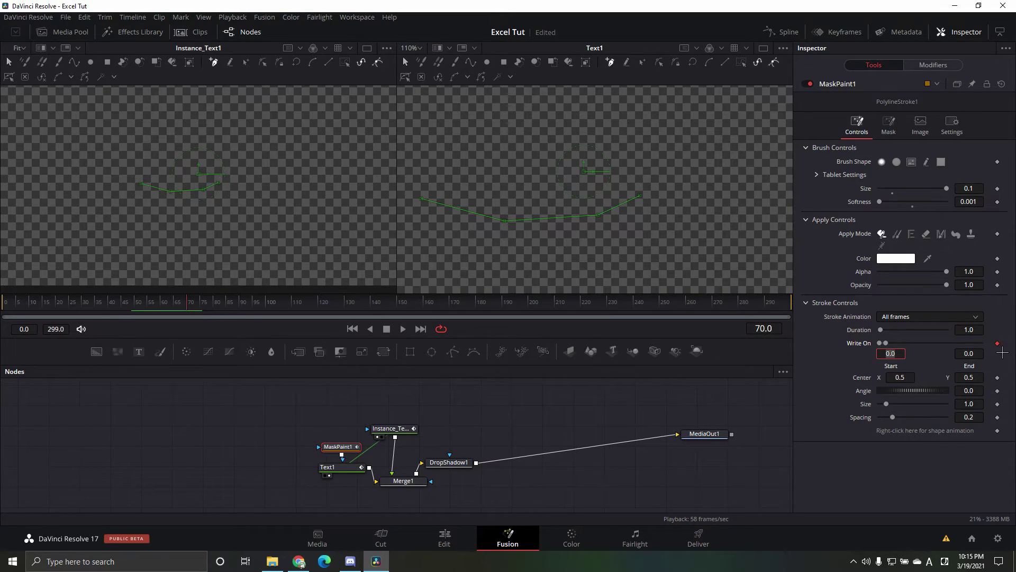
# Move the Edit page playhead to 01:00:01:11 and reopen the V2 Fusion Composition in the Fusion page.
pyautogui.click(445, 537)
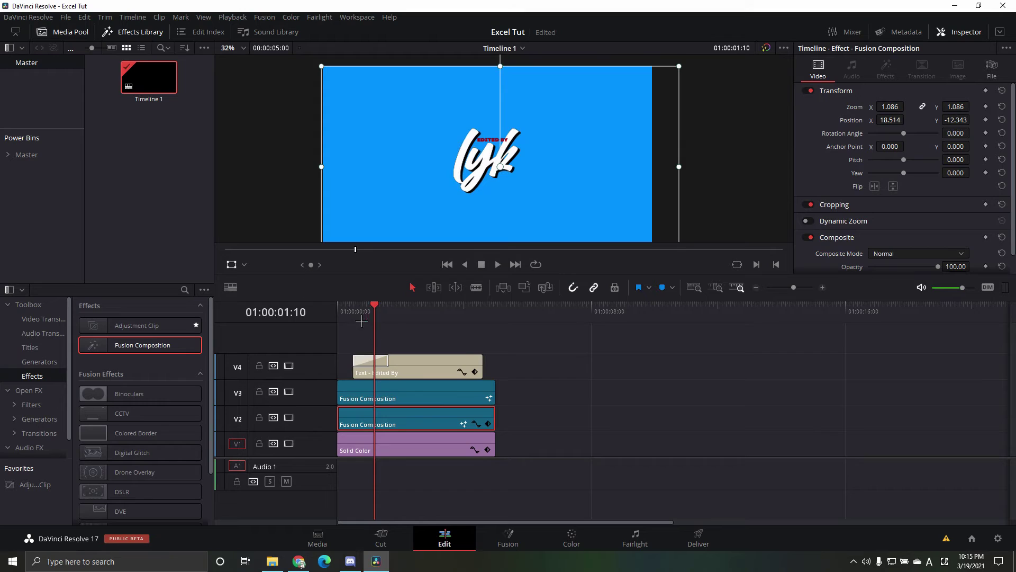
pyautogui.moveTo(362, 321); pyautogui.dragTo(384, 330)
pyautogui.rightClick(401, 422)
pyautogui.click(466, 351)
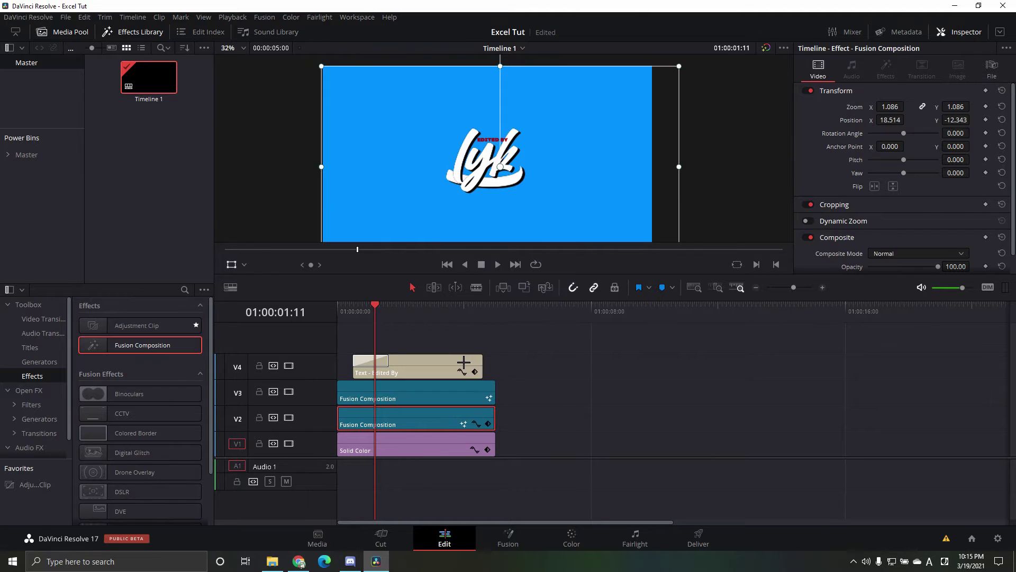
# Keyframe MaskPaint1's Write On end from 0.0 at frame 71 to 1.0 at frame 100, and return to frame 71.
pyautogui.click(338, 447)
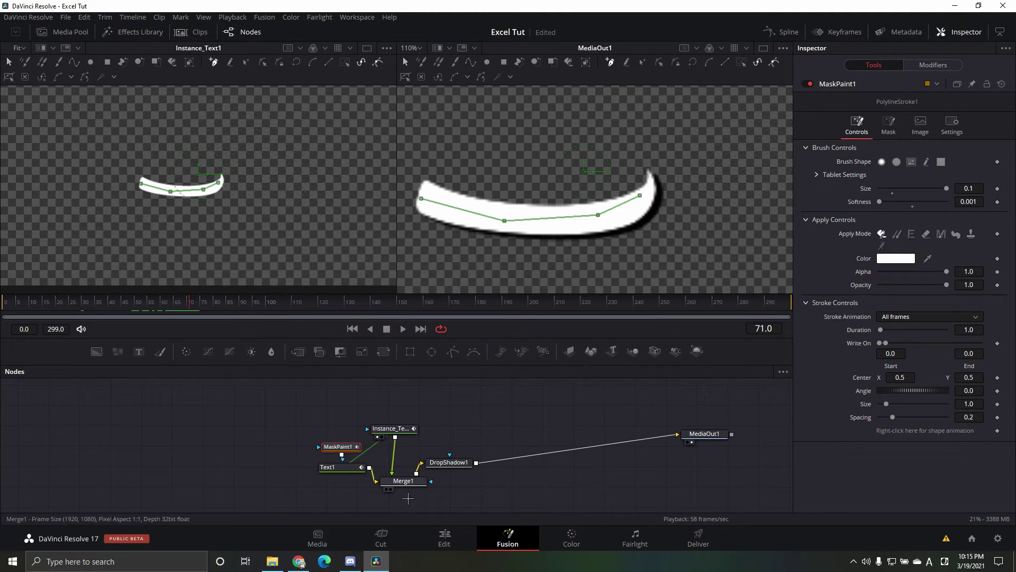
pyautogui.click(997, 343)
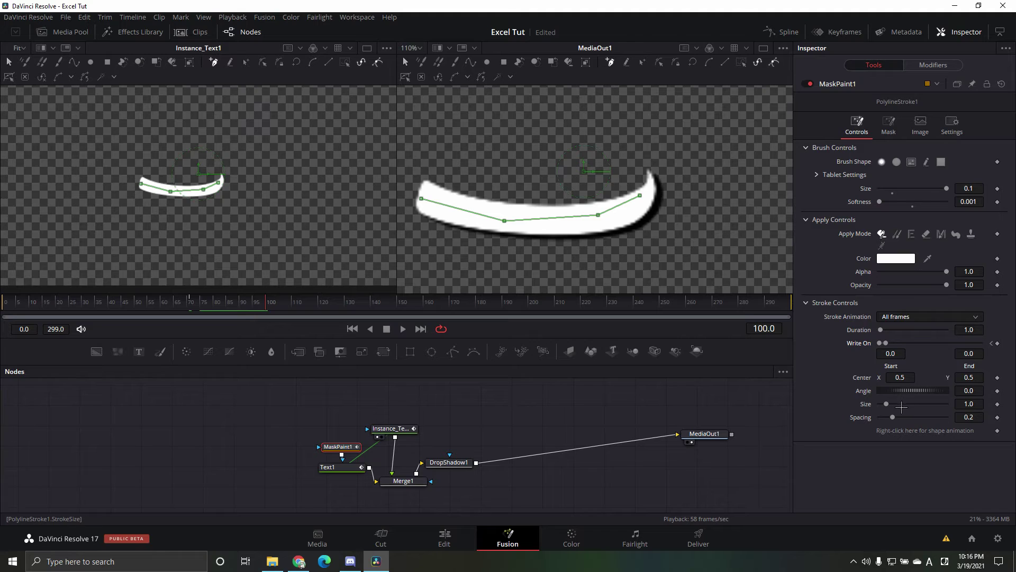
pyautogui.moveTo(886, 343); pyautogui.dragTo(981, 343)
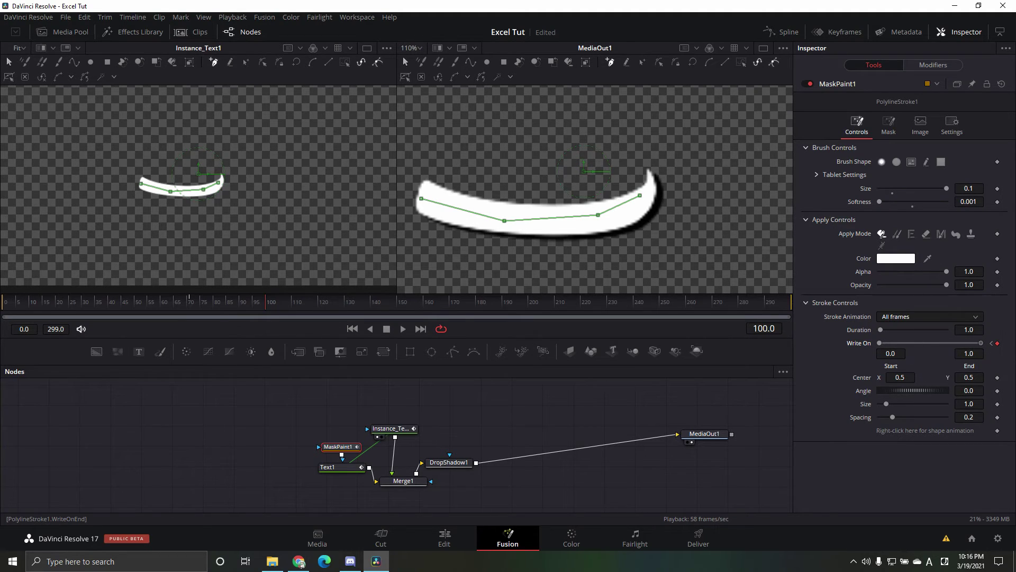
pyautogui.moveTo(273, 308)
pyautogui.mouseDown()
pyautogui.moveTo(188, 325)
pyautogui.moveTo(199, 328)
pyautogui.mouseUp()
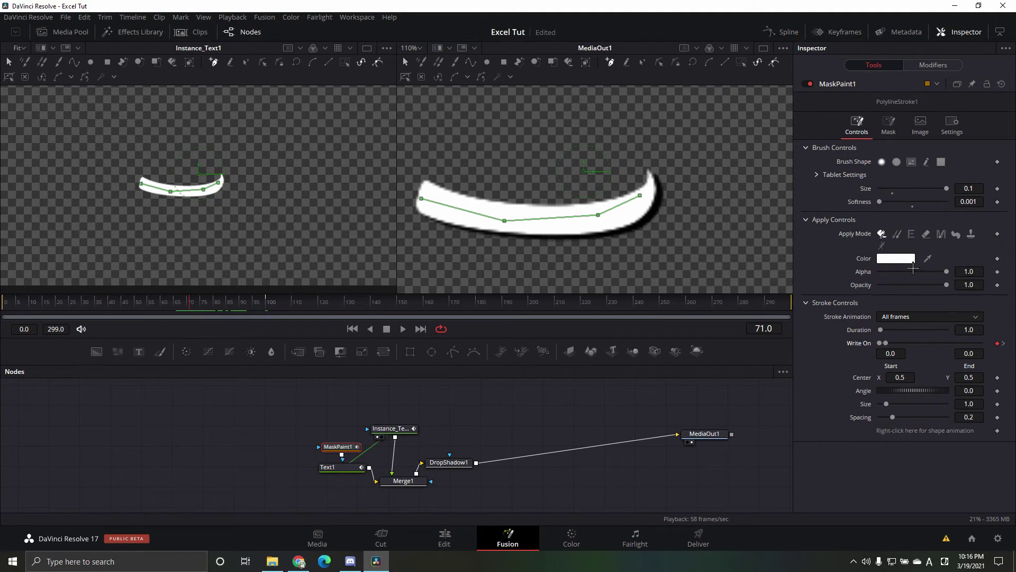
# Reduce MaskPaint1's brush size to 0.0472 and play back the underline stroke to check it.
pyautogui.moveTo(967, 189); pyautogui.dragTo(919, 197)
pyautogui.press('space')
pyautogui.press('space')
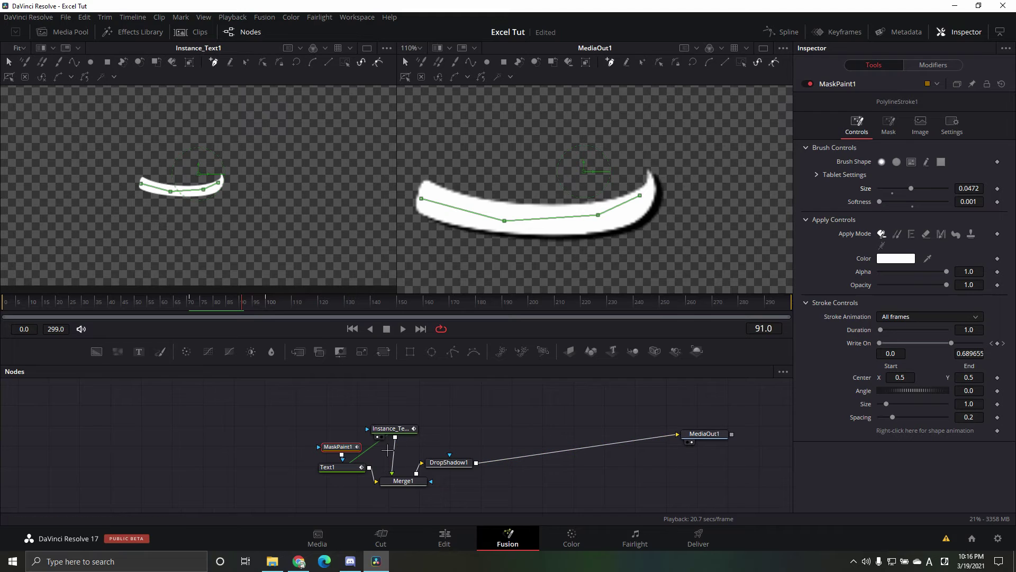
# Delete the instanced text node, show MediaOut1 in the right viewer again, and scrub to frame 104.
pyautogui.click(382, 437)
pyautogui.click(391, 428)
pyautogui.press('Delete')
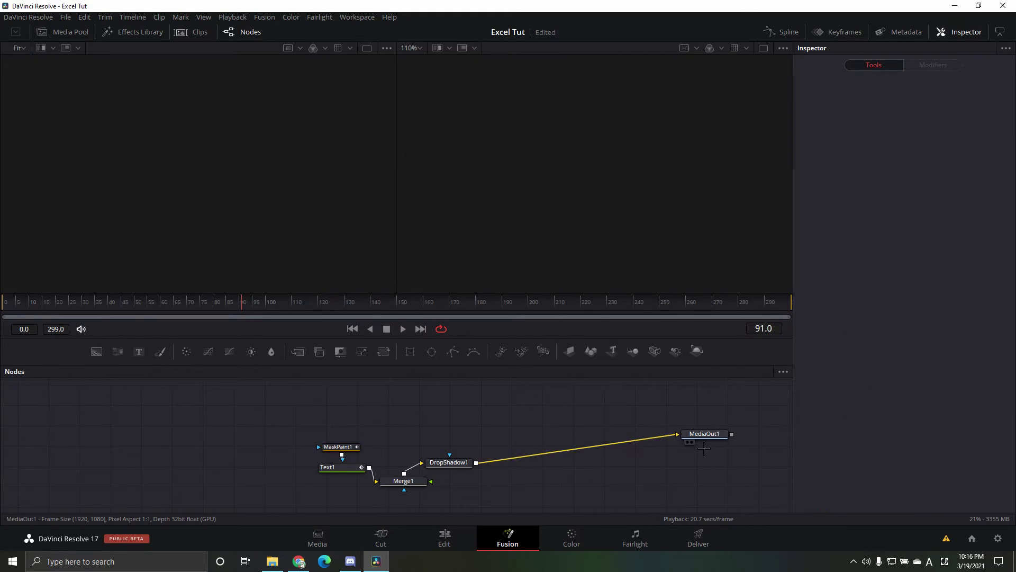
pyautogui.click(692, 441)
pyautogui.moveTo(248, 315)
pyautogui.mouseDown()
pyautogui.moveTo(321, 315)
pyautogui.moveTo(263, 314)
pyautogui.moveTo(285, 314)
pyautogui.mouseUp()
# Show only MaskPaint1's Write On curves in the Spline editor and smooth the End keyframes.
pyautogui.click(352, 448)
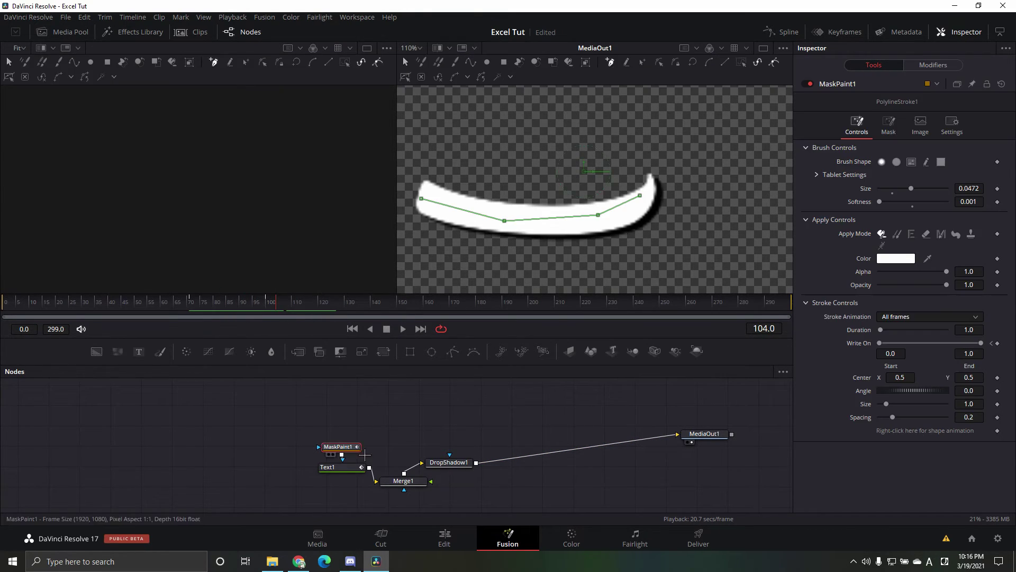
pyautogui.click(781, 32)
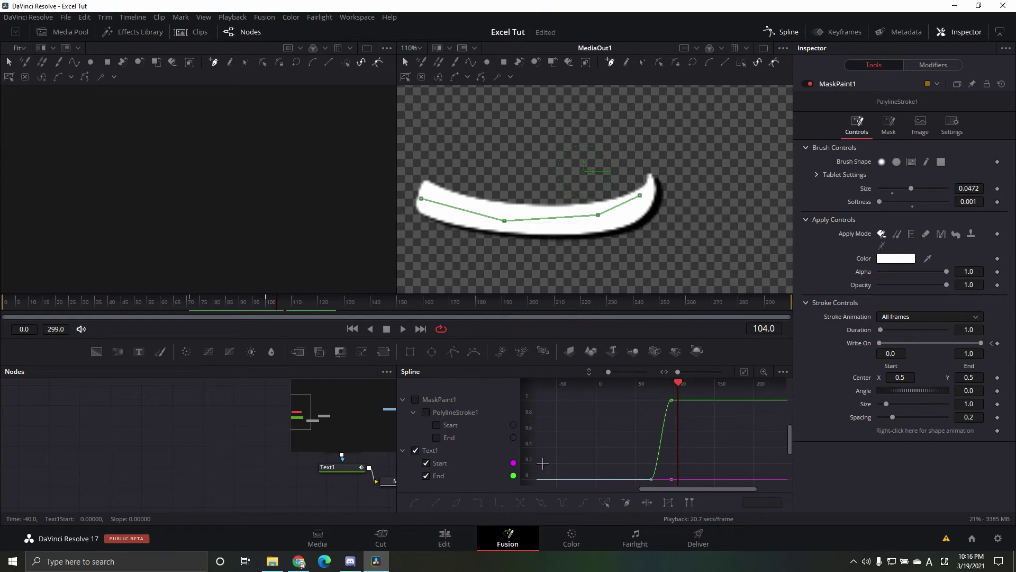
pyautogui.click(446, 428)
pyautogui.click(445, 438)
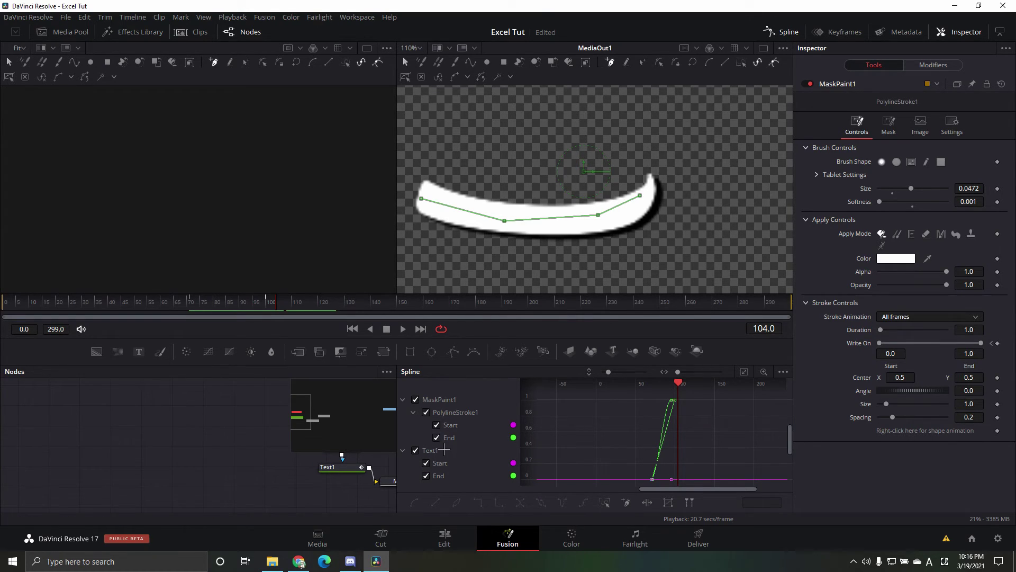
pyautogui.click(417, 451)
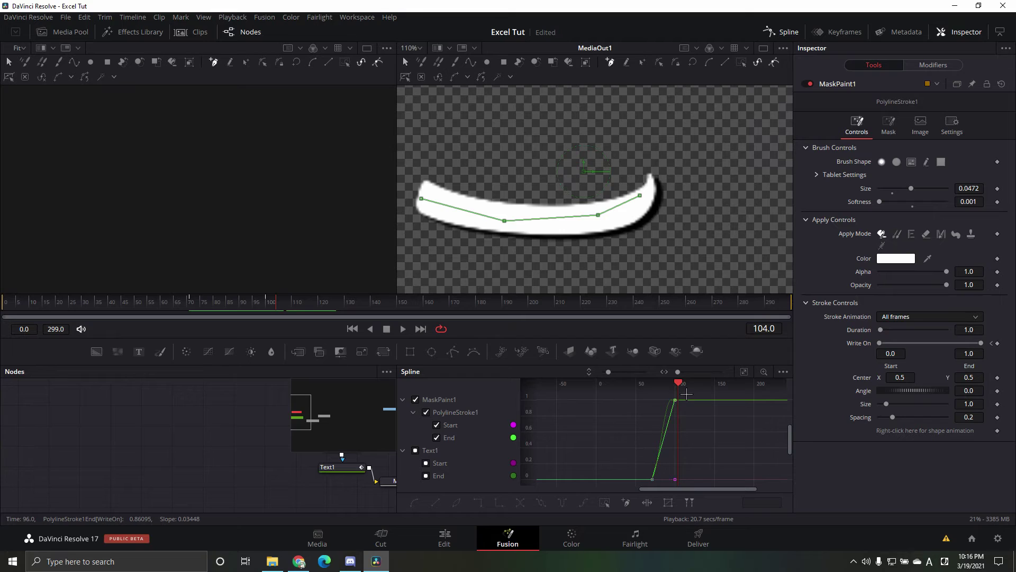
pyautogui.moveTo(679, 384); pyautogui.dragTo(665, 384)
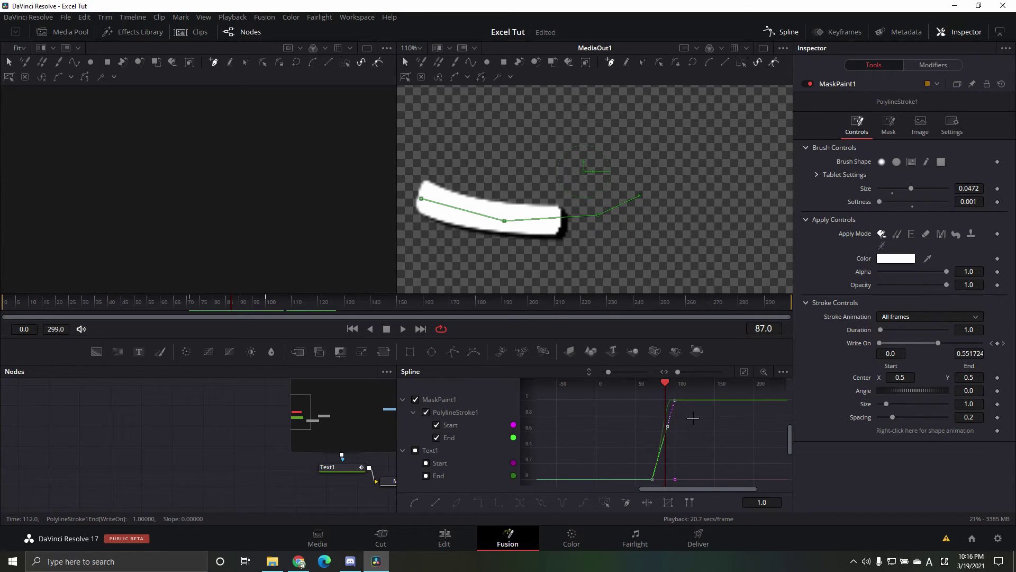
pyautogui.hotkey('shift', 's')
# Play the ident repeatedly on the Edit page to review the timing of the lettering, title and underline.
pyautogui.press('space')
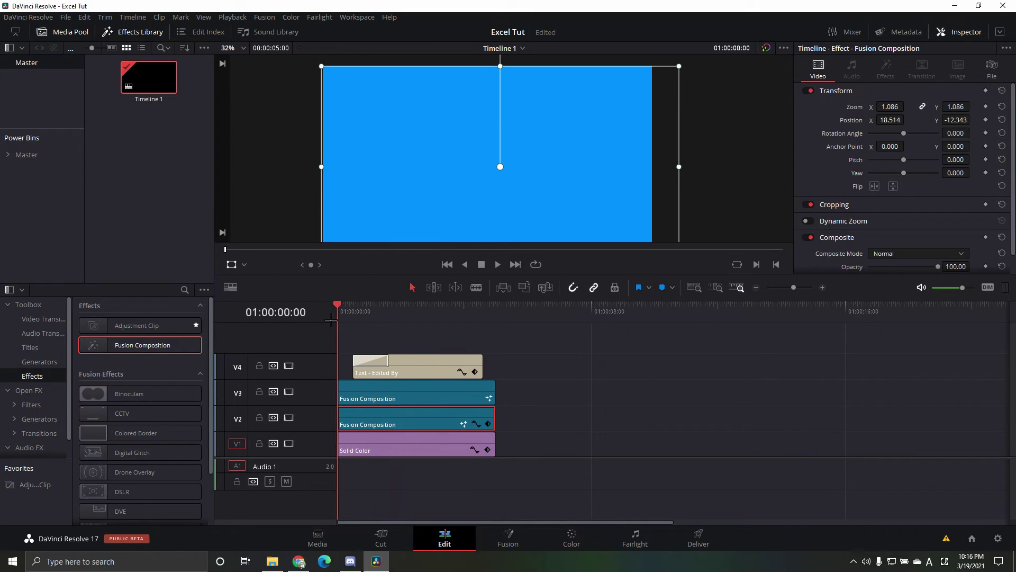
pyautogui.press('space')
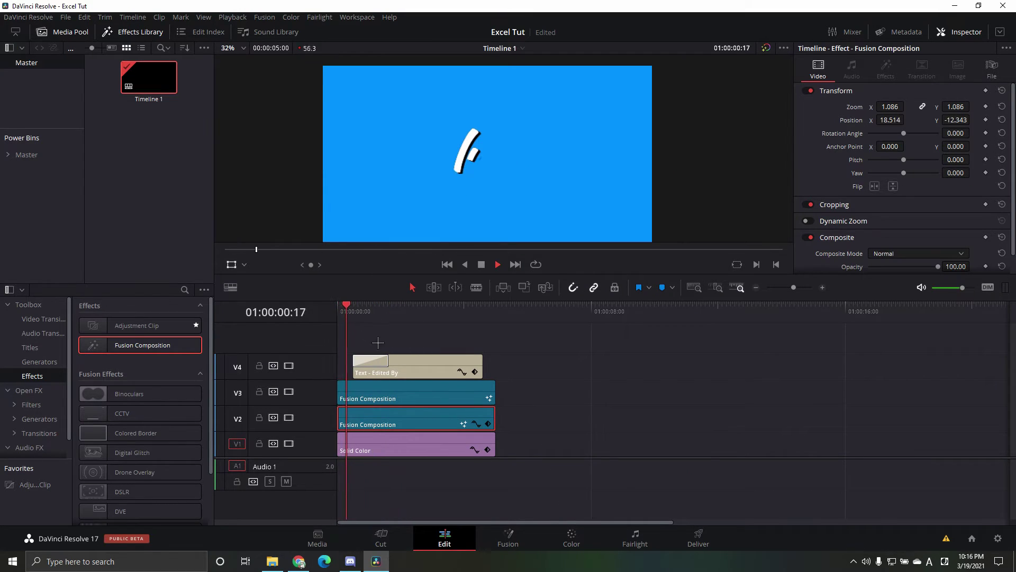
pyautogui.press('space')
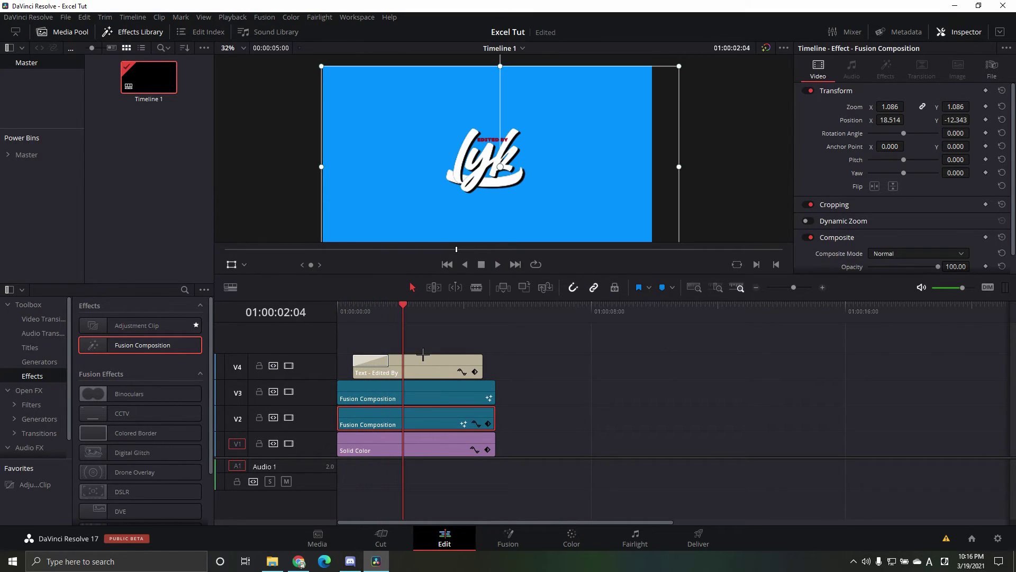
pyautogui.press('Up')
pyautogui.press('Up')
pyautogui.press('space')
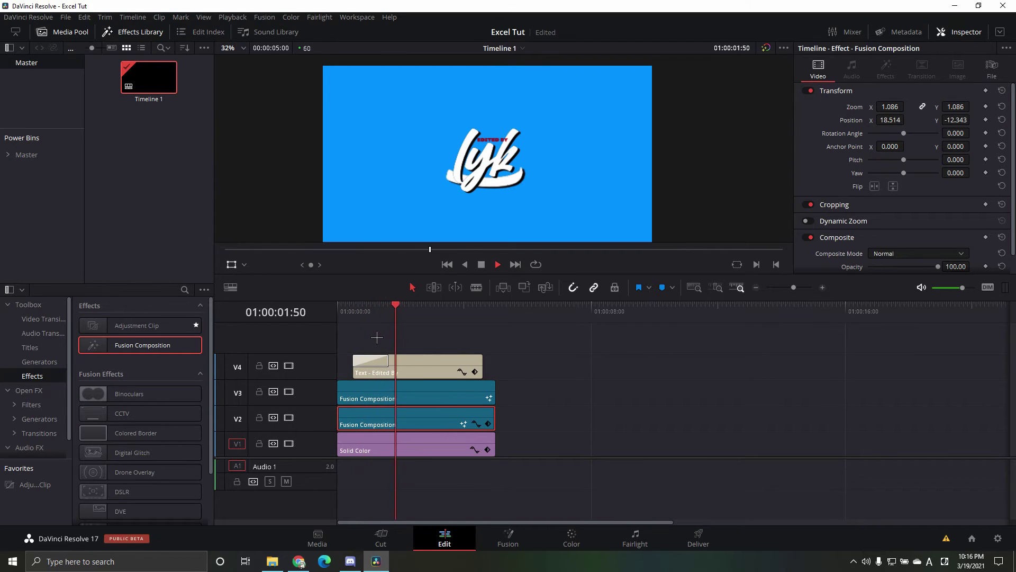
pyautogui.press('space')
pyautogui.moveTo(406, 317); pyautogui.dragTo(372, 321)
pyautogui.press('space')
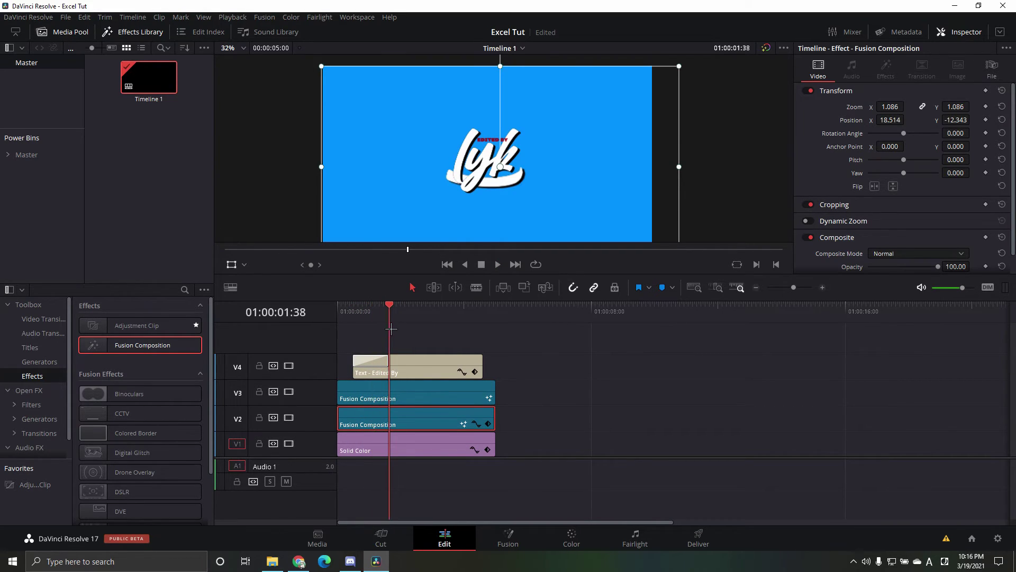
pyautogui.press('Home')
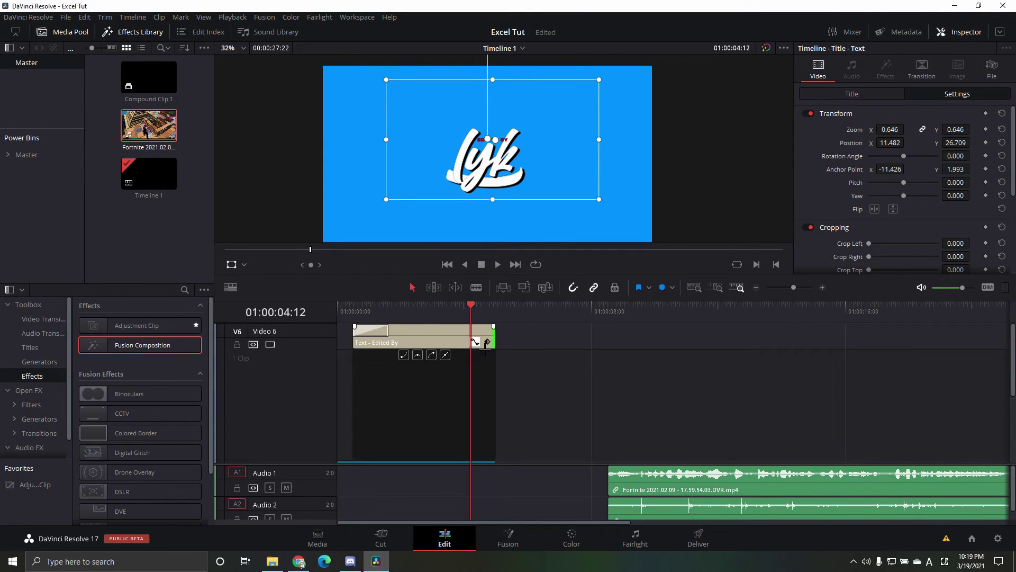
pyautogui.click(486, 343)
pyautogui.click(427, 423)
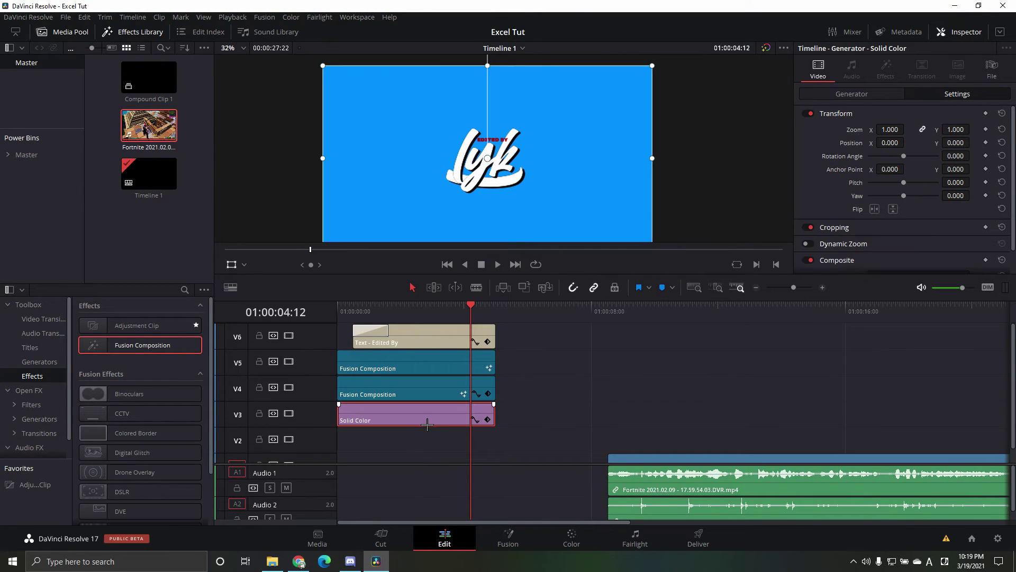
pyautogui.click(737, 477)
pyautogui.press('Delete')
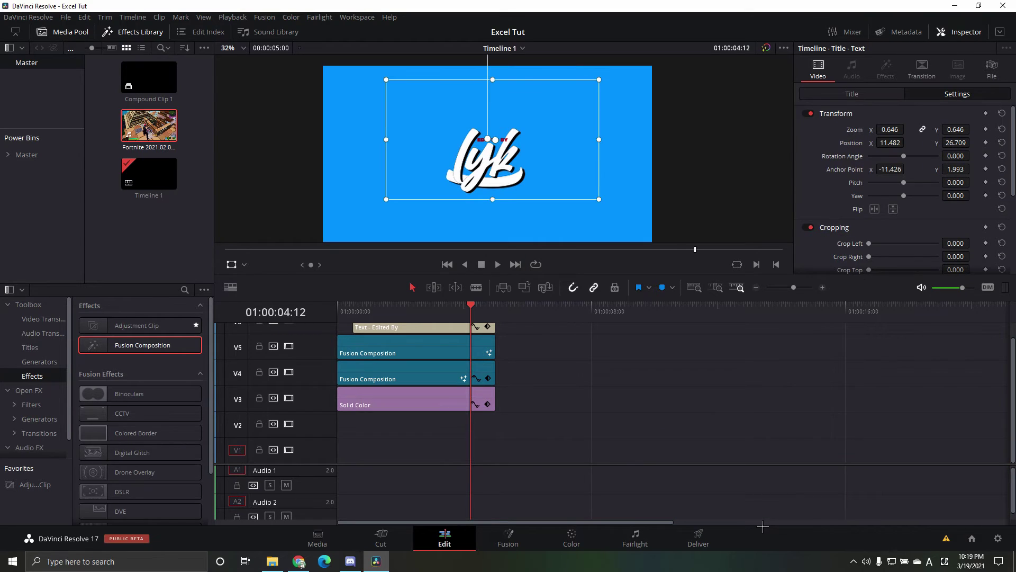
pyautogui.hotkey('ctrl', 'z')
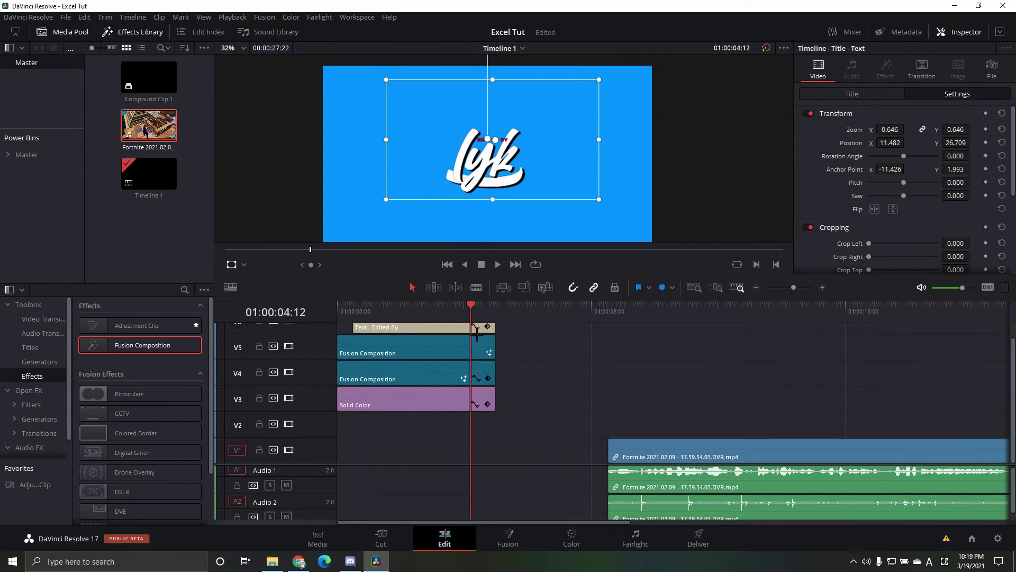
# Change the Solid Color generator's color on V3 to bright green.
pyautogui.click(434, 397)
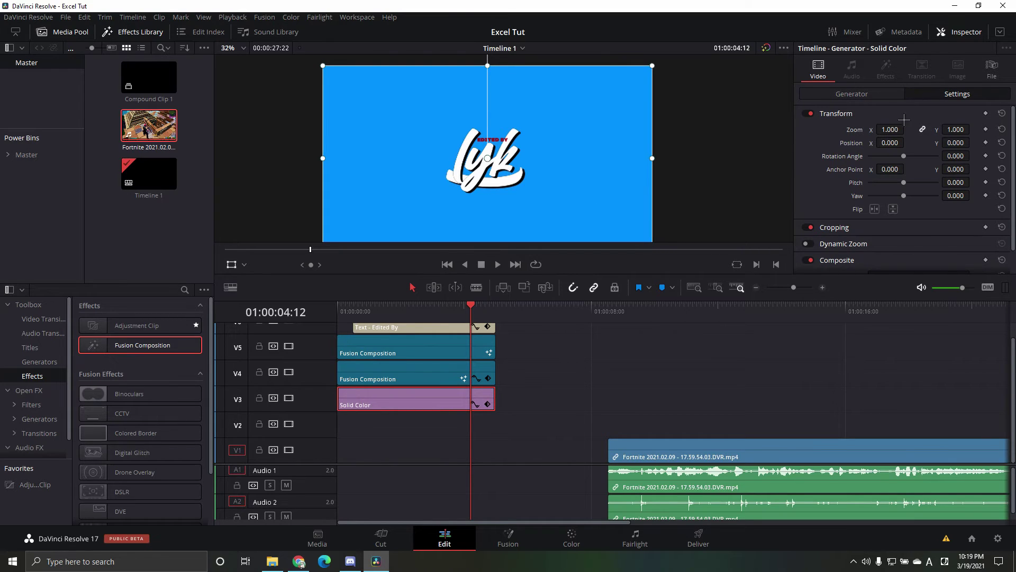
pyautogui.scroll(-1, 887, 158)
pyautogui.scroll(1, 887, 161)
pyautogui.click(851, 94)
pyautogui.click(877, 129)
pyautogui.moveTo(514, 176); pyautogui.dragTo(584, 177)
pyautogui.click(629, 374)
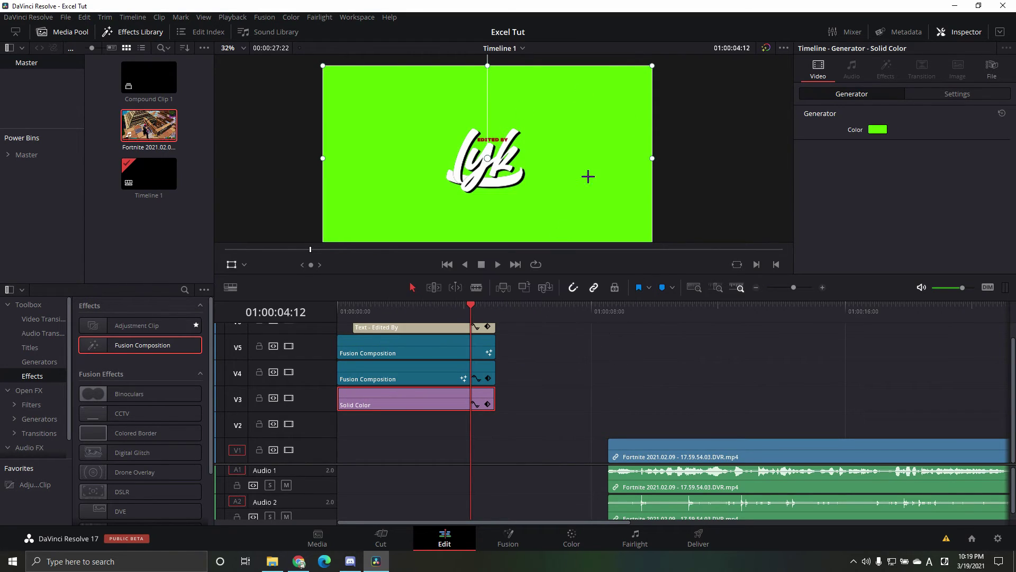
# Combine the Edited By title, both Fusion Compositions and the Solid Color into a compound clip named Compound Clip 2.
pyautogui.moveTo(454, 313); pyautogui.dragTo(407, 320)
pyautogui.moveTo(513, 456); pyautogui.dragTo(417, 321)
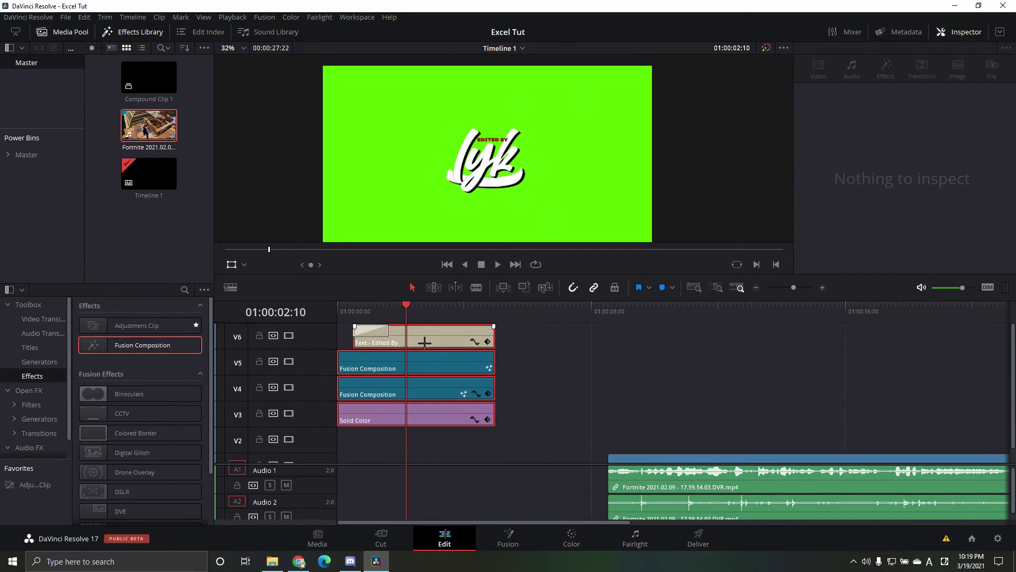
pyautogui.rightClick(439, 342)
pyautogui.click(526, 352)
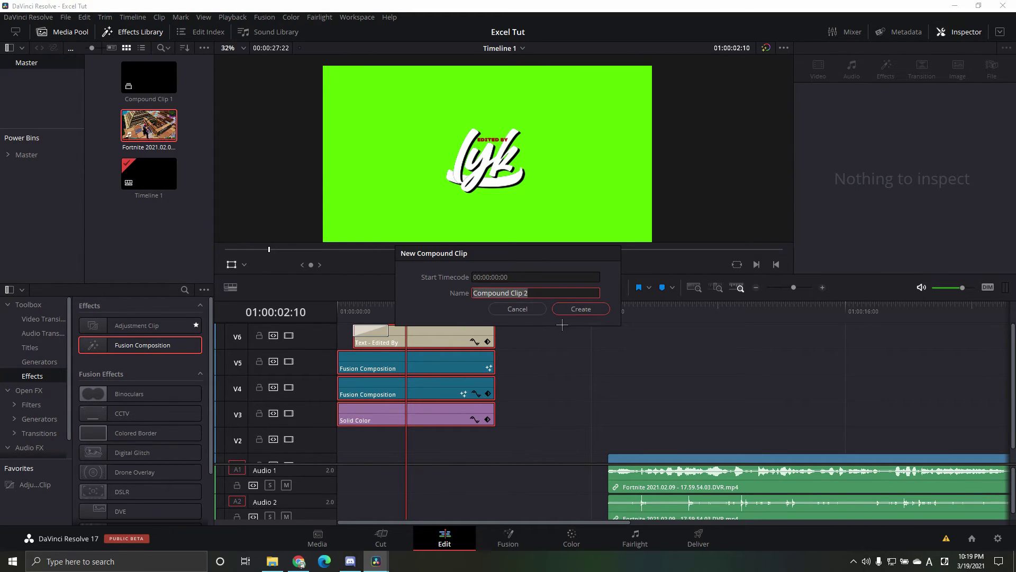
pyautogui.click(588, 310)
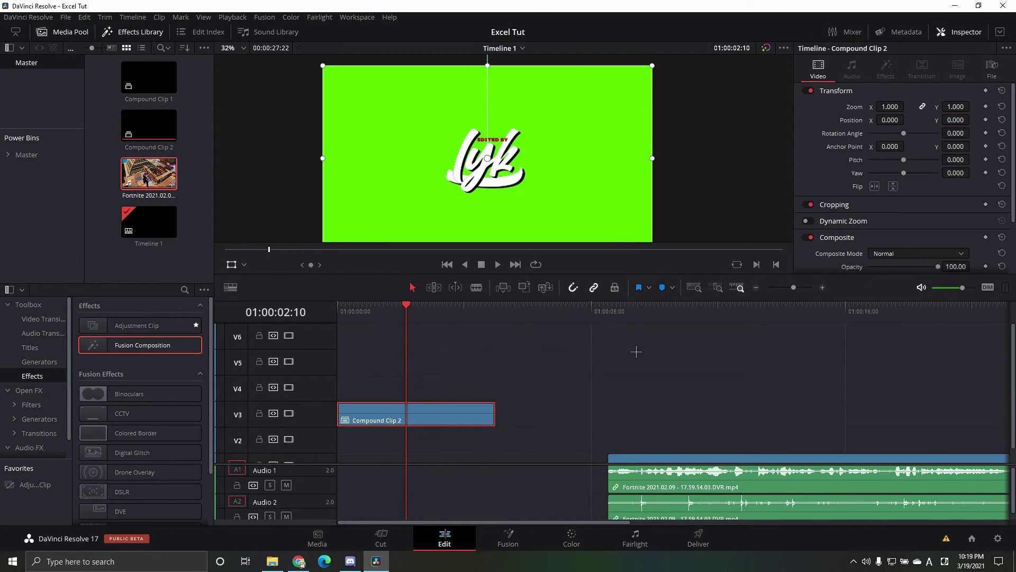
# Open Compound Clip 2 in the Fusion page and insert a Transform node between MediaIn1 and MediaOut1.
pyautogui.moveTo(418, 310); pyautogui.dragTo(451, 341)
pyautogui.click(527, 537)
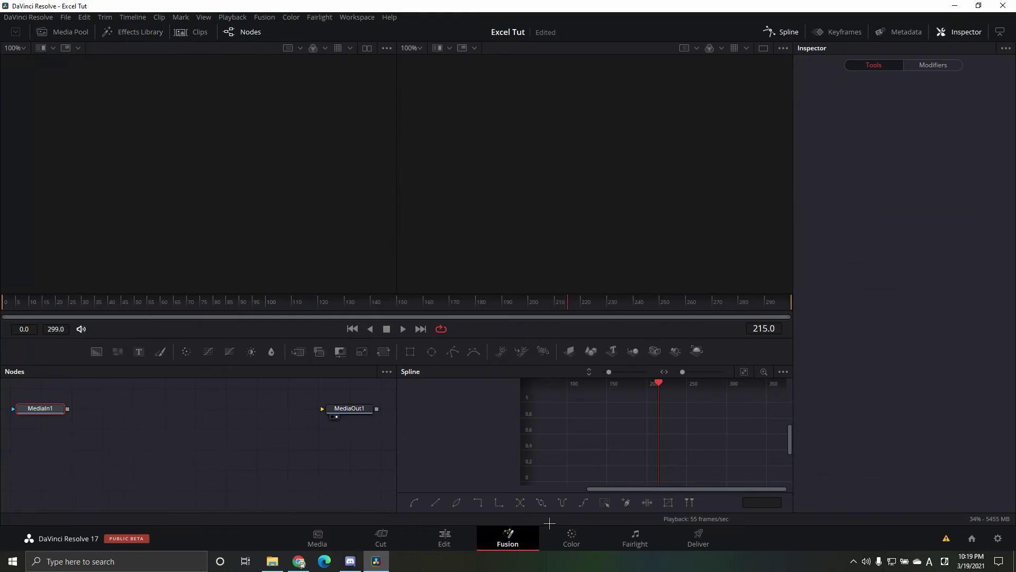
pyautogui.hotkey('shift', 'space')
pyautogui.write('Delta Keyer')
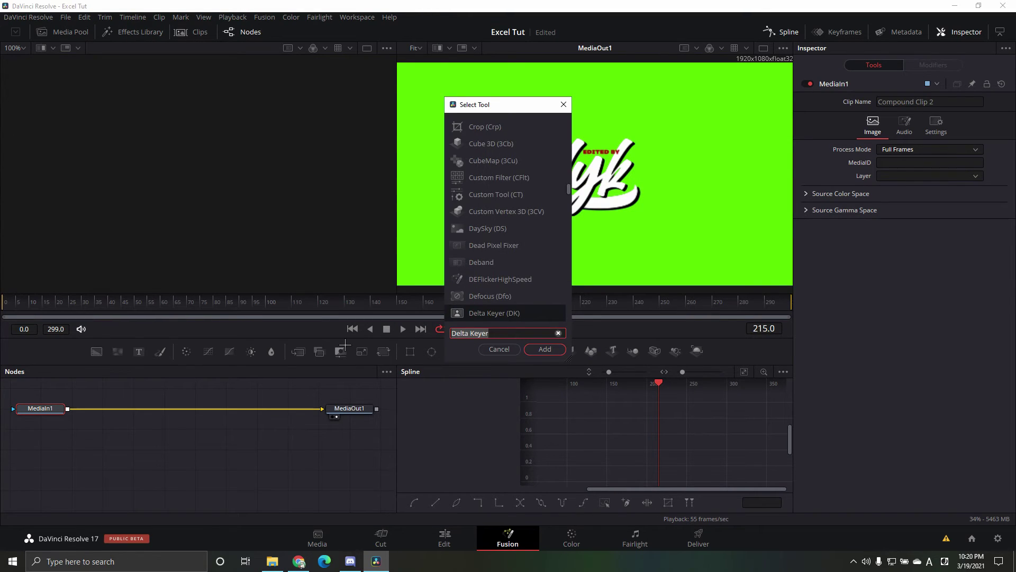
pyautogui.write('transform')
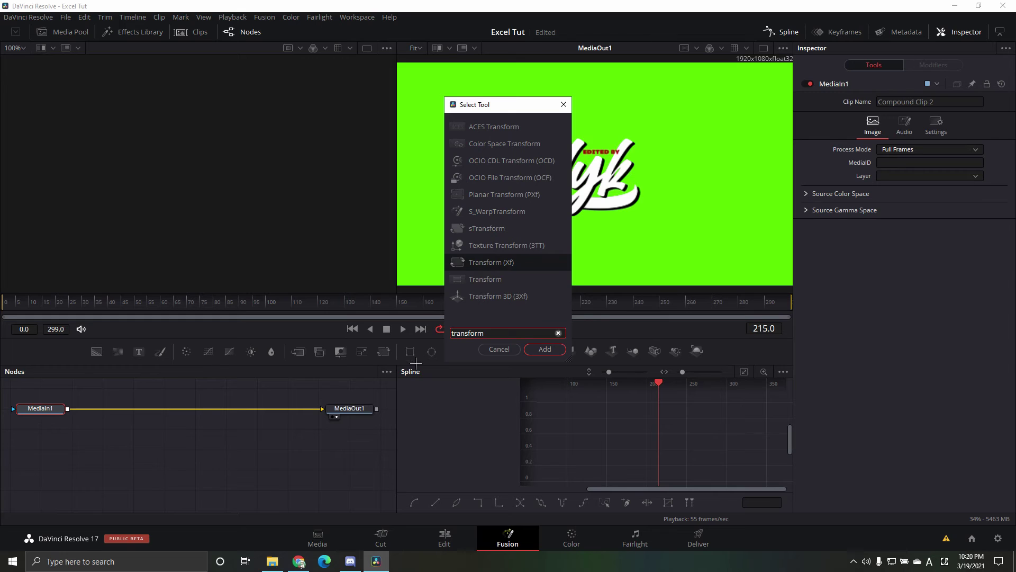
pyautogui.click(544, 350)
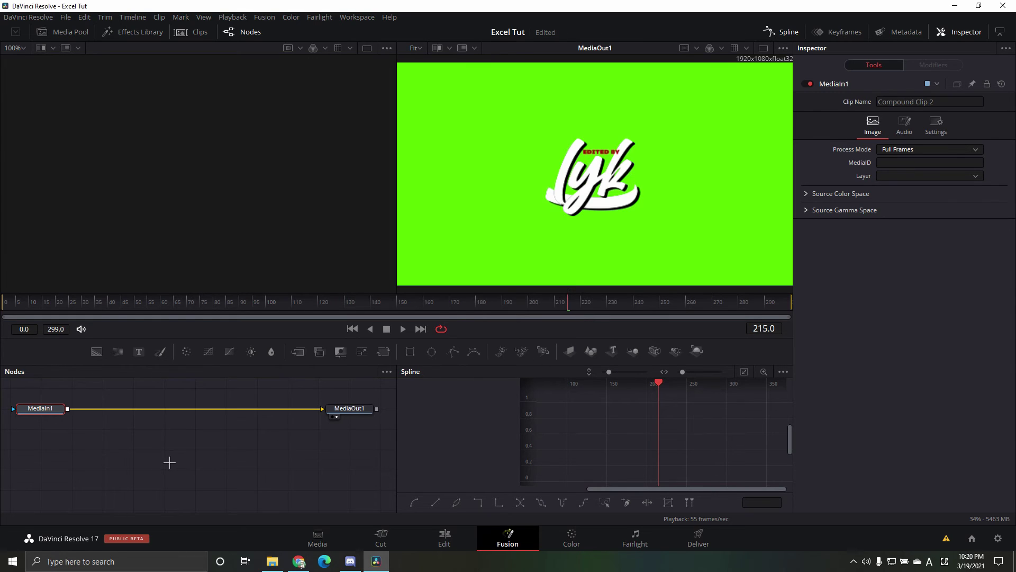
pyautogui.hotkey('shift', 'space')
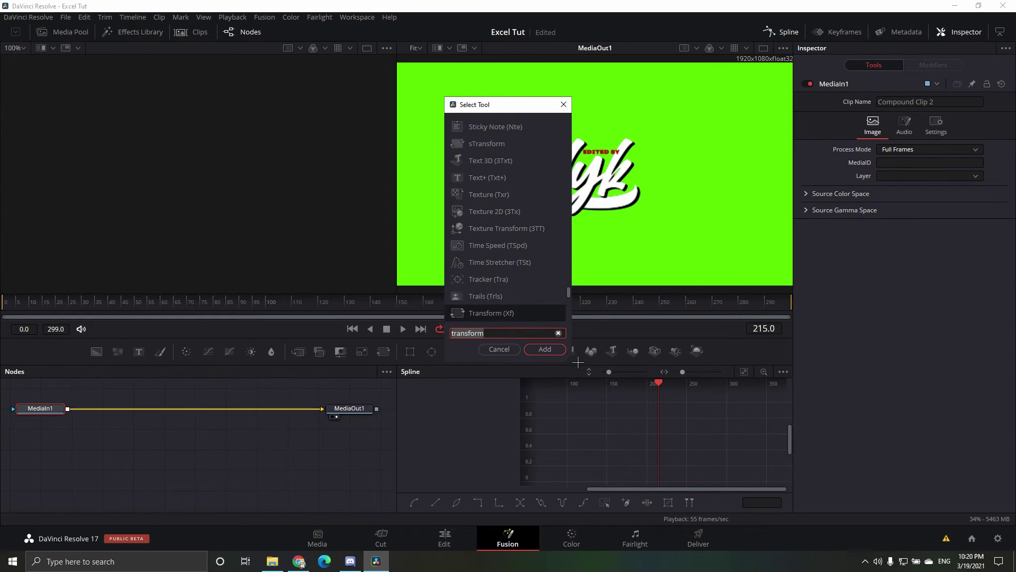
pyautogui.click(554, 351)
# Keyframe Transform1's Size from 1.0 at frame 120 to 0.0 at about frame 140, and return to frame 120.
pyautogui.moveTo(233, 303); pyautogui.dragTo(326, 317)
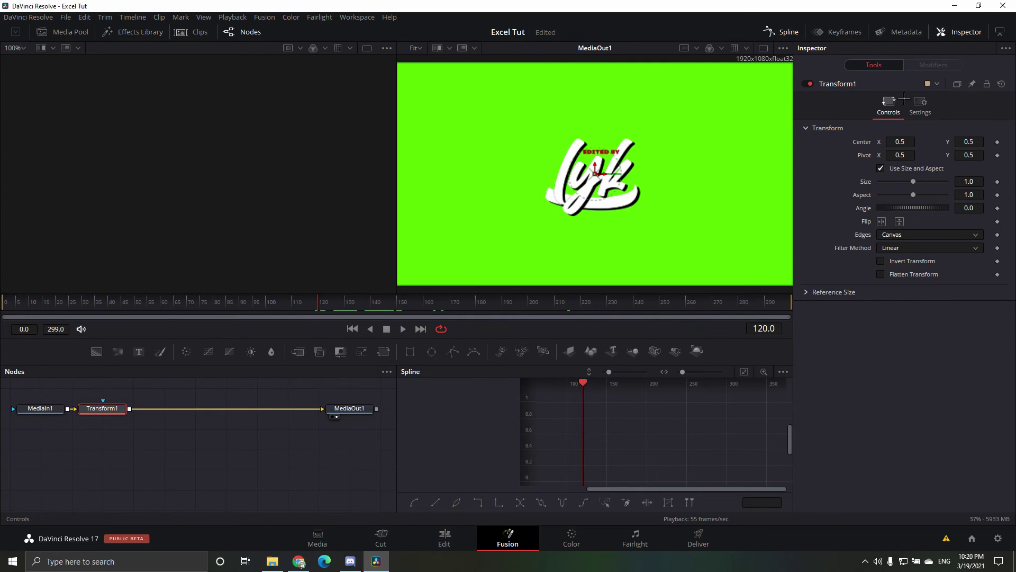
pyautogui.click(997, 182)
pyautogui.moveTo(336, 318); pyautogui.dragTo(380, 322)
pyautogui.moveTo(913, 181); pyautogui.dragTo(855, 185)
pyautogui.moveTo(365, 307); pyautogui.dragTo(318, 308)
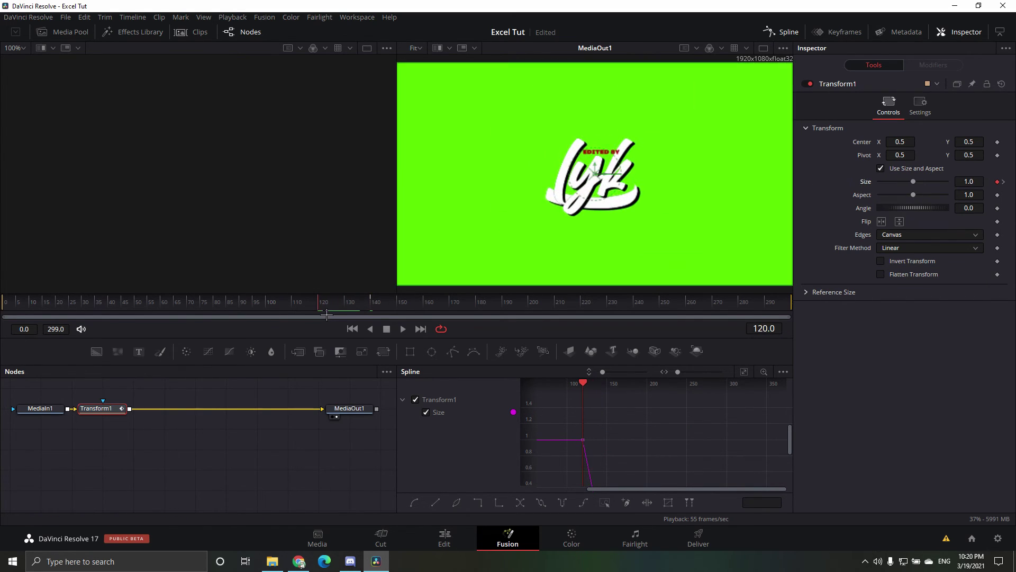
# Ease Transform1's Size keyframes in the Spline editor and extend the zero-size keyframe's incoming handle toward the start of the shrink.
pyautogui.scroll(-1, 624, 437)
pyautogui.scroll(-1, 622, 436)
pyautogui.click(585, 409)
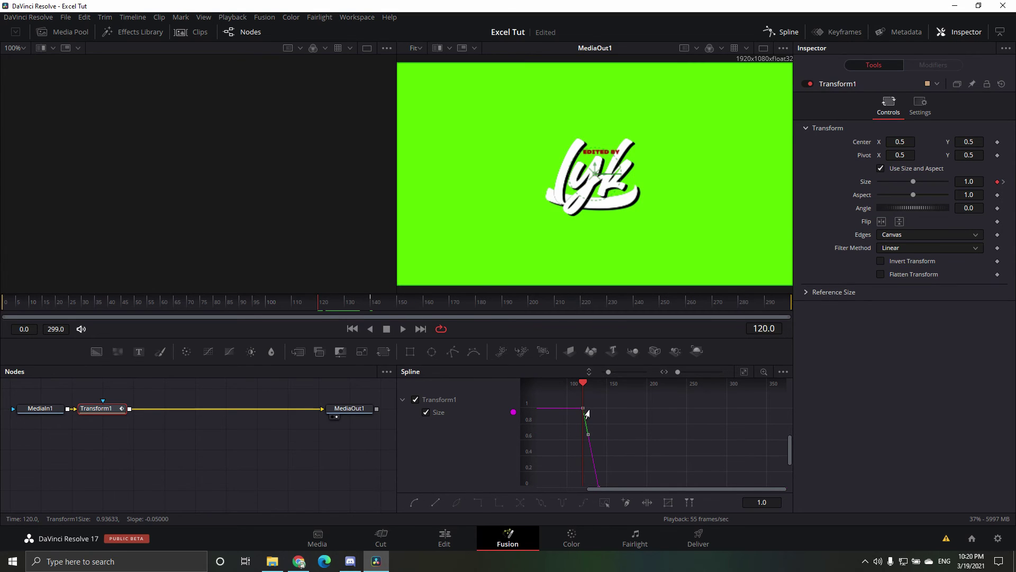
pyautogui.scroll(-2, 686, 461)
pyautogui.scroll(1, 687, 459)
pyautogui.hotkey('ctrl', 'a')
pyautogui.press('f')
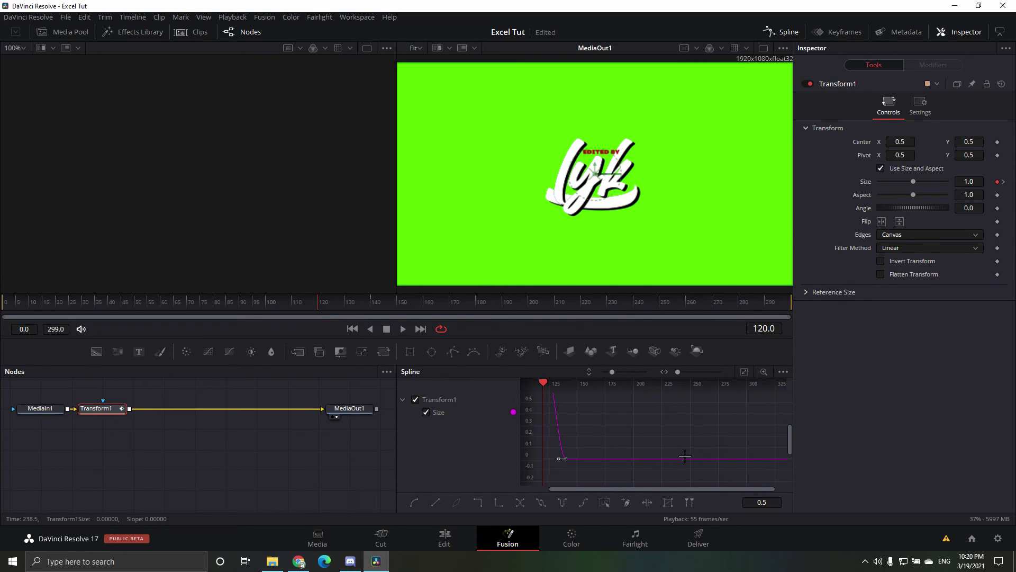
pyautogui.moveTo(558, 460); pyautogui.dragTo(547, 461)
# Return to the Edit page, move the playhead to 01:00:01:50, and delete the Fortnite clip from the timeline.
pyautogui.click(444, 537)
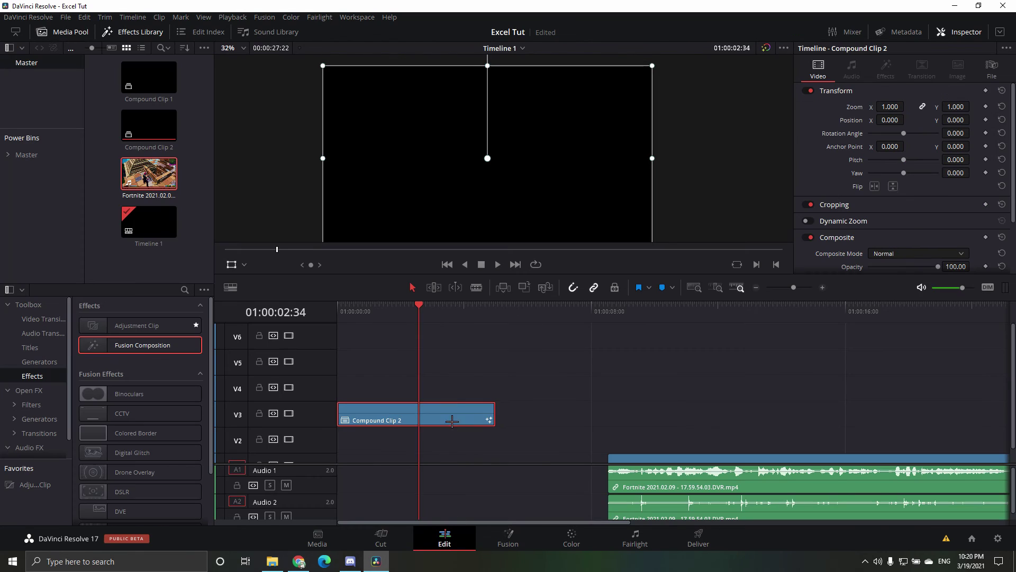
pyautogui.moveTo(386, 317)
pyautogui.mouseDown()
pyautogui.moveTo(350, 326)
pyautogui.moveTo(395, 328)
pyautogui.mouseUp()
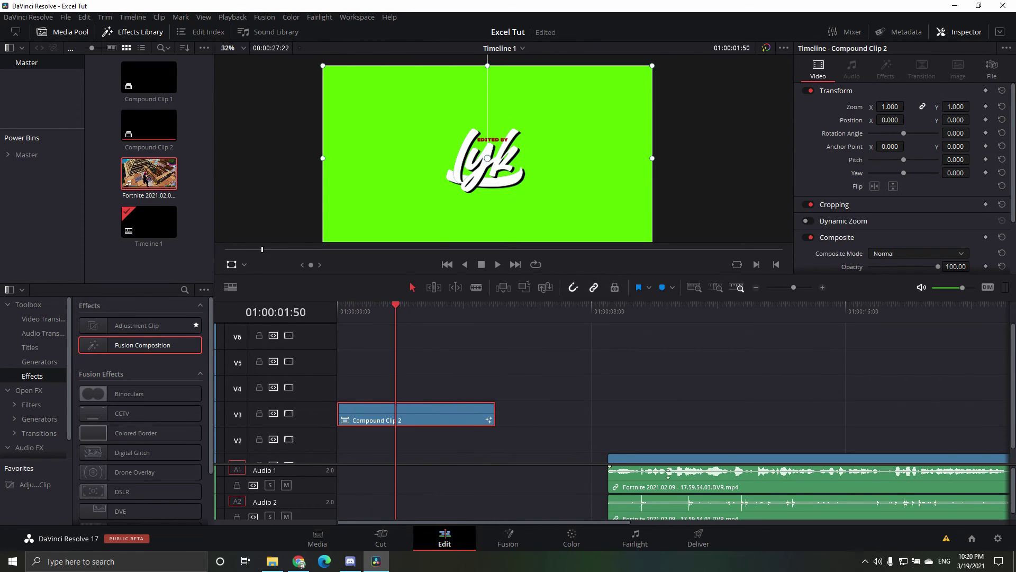
pyautogui.click(688, 459)
pyautogui.press('Delete')
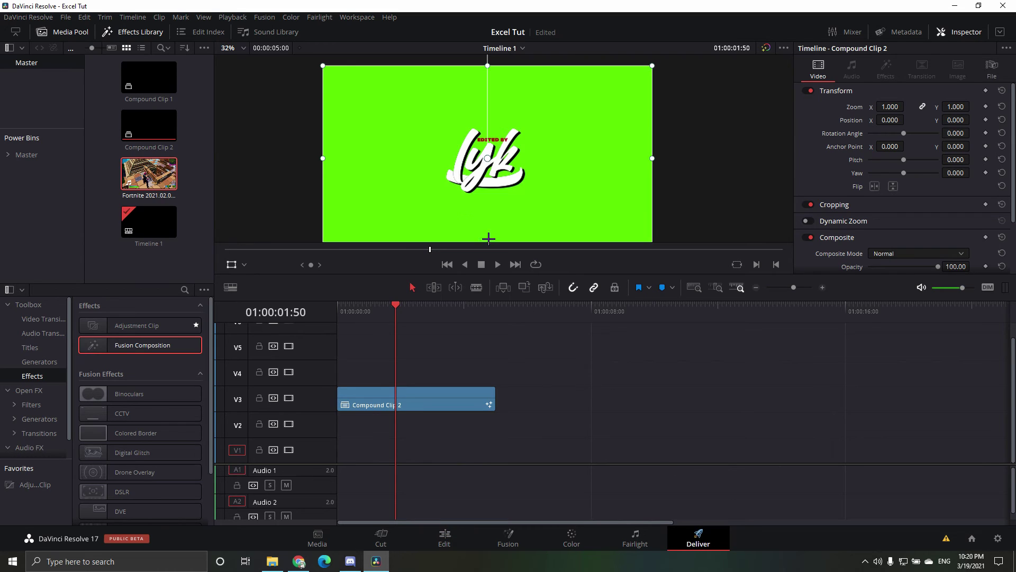
# Open the Deliver page and set the export format to MP4.
pyautogui.click(698, 537)
pyautogui.click(147, 230)
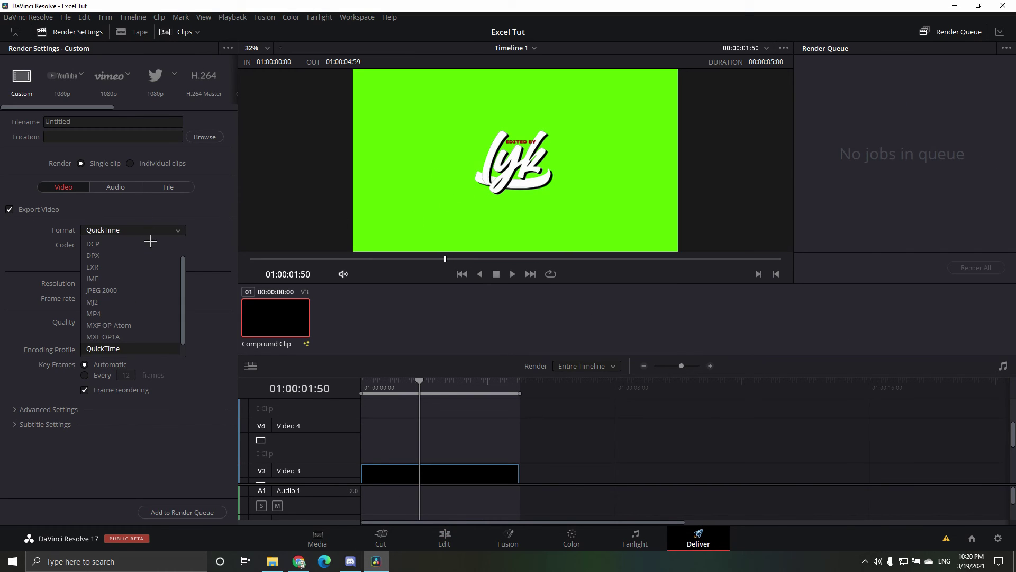
pyautogui.click(153, 317)
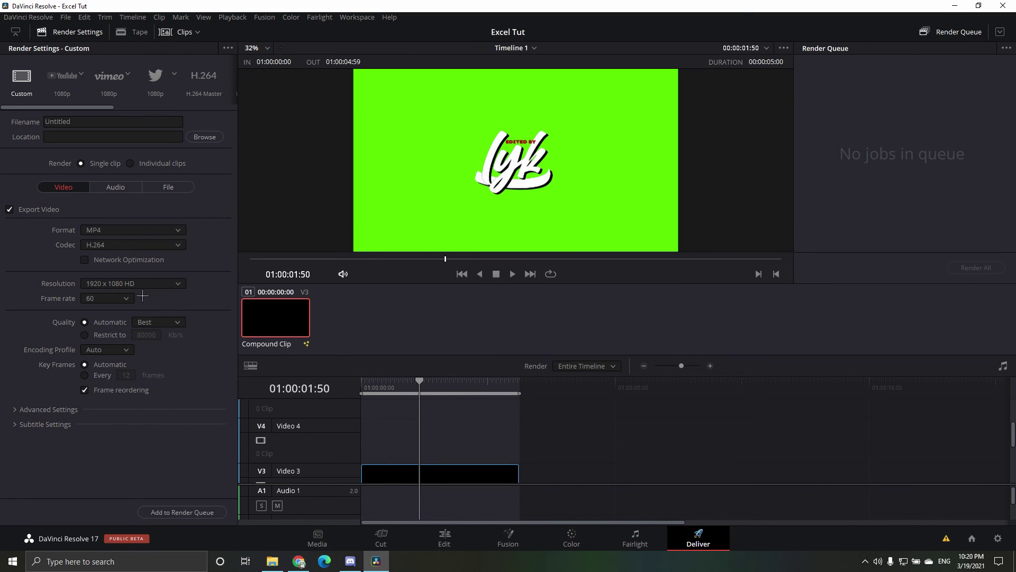
# Restrict the video quality to 2097151 Kb/s, set key frames to every 24 frames, and expand the advanced render settings.
pyautogui.click(96, 339)
pyautogui.doubleClick(153, 335)
pyautogui.write('151')
pyautogui.click(90, 375)
pyautogui.click(19, 409)
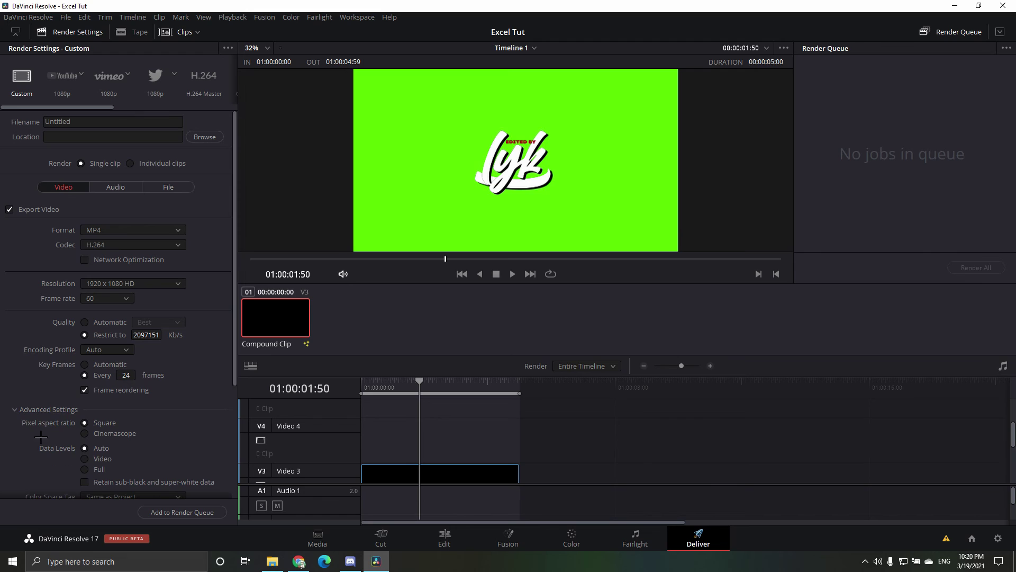
pyautogui.scroll(-1, 116, 467)
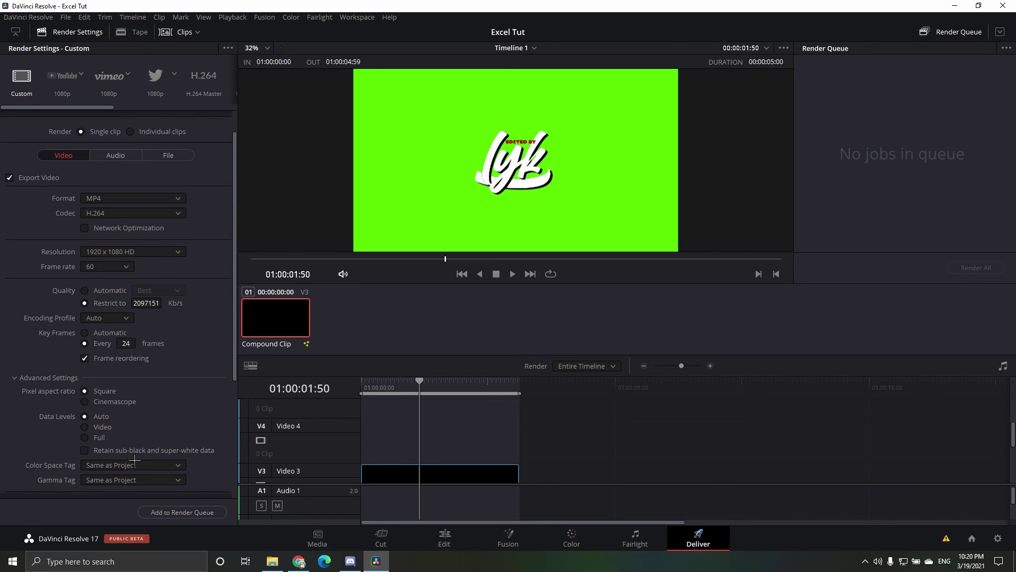
pyautogui.scroll(-4, 135, 460)
# Queue the render as "excel ident tu" in the HDD (D:) Editing > Tutorials Stuff folder, and start rendering all jobs.
pyautogui.click(182, 512)
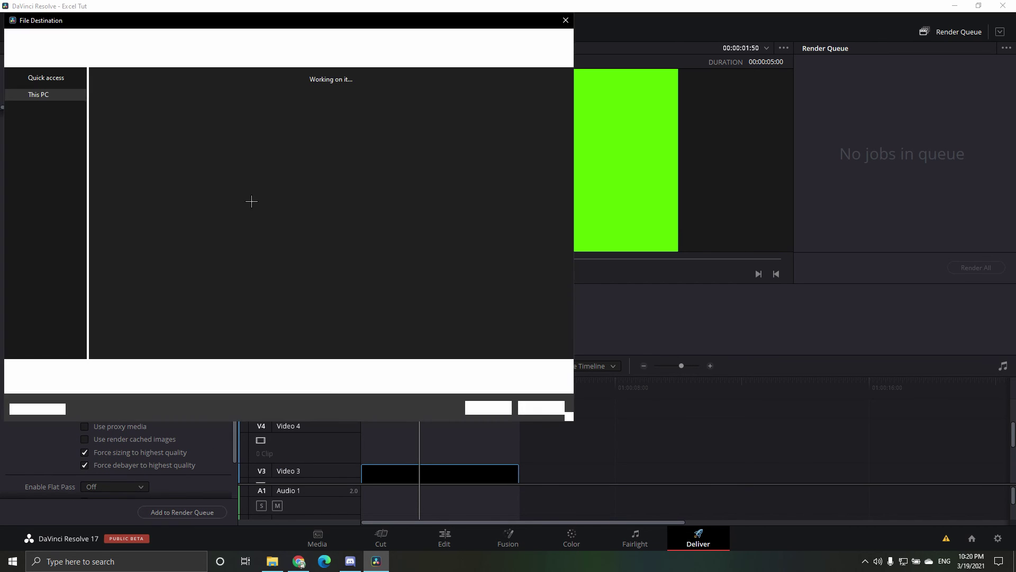
pyautogui.click(43, 217)
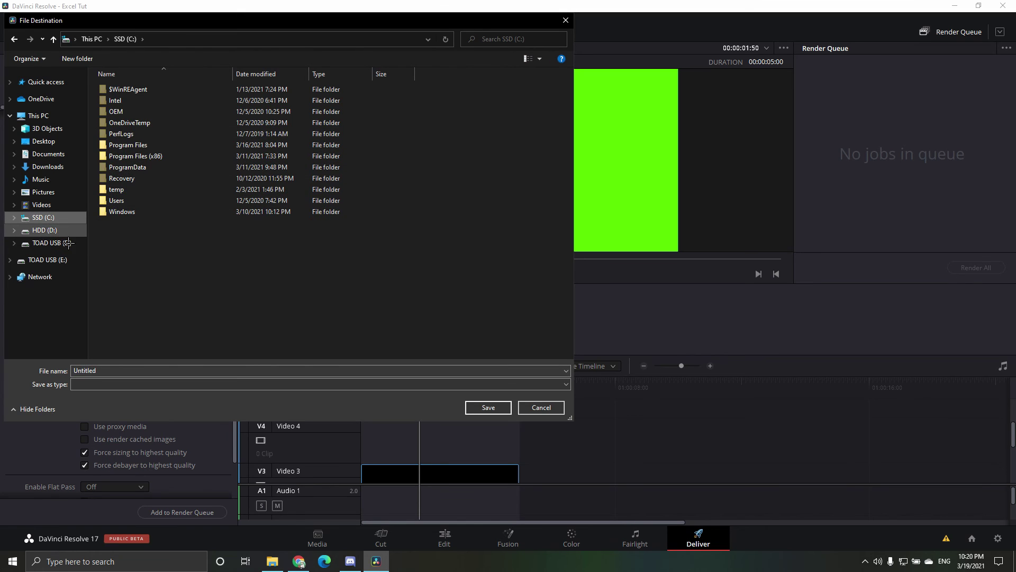
pyautogui.click(45, 230)
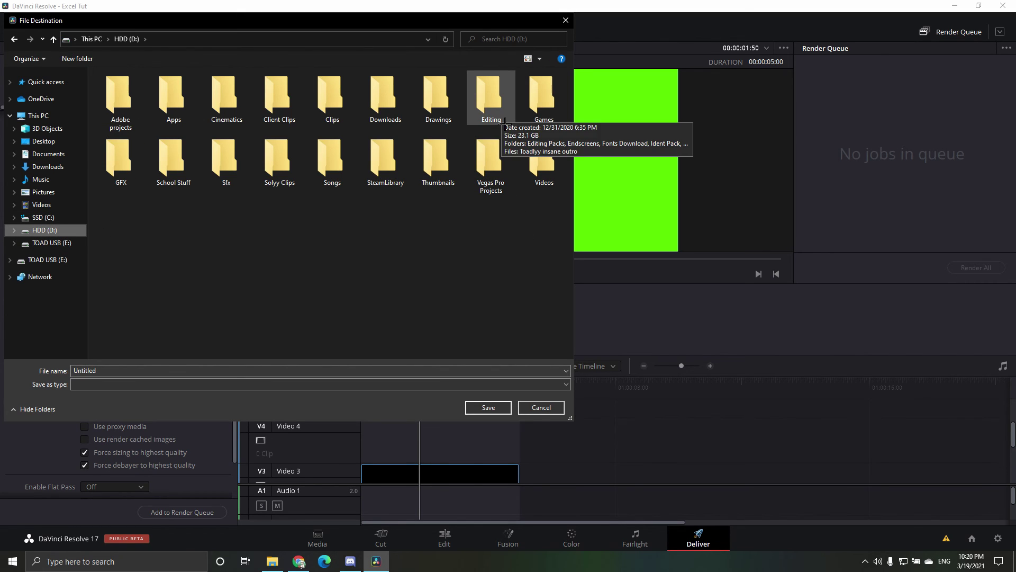
pyautogui.doubleClick(491, 109)
pyautogui.doubleClick(198, 169)
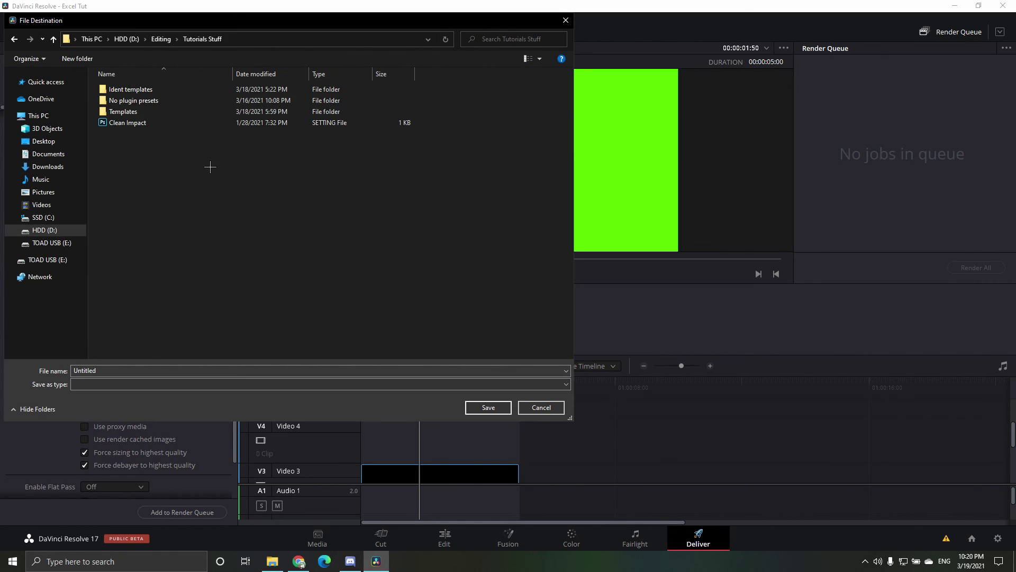
pyautogui.click(204, 373)
pyautogui.press('BackSpace')
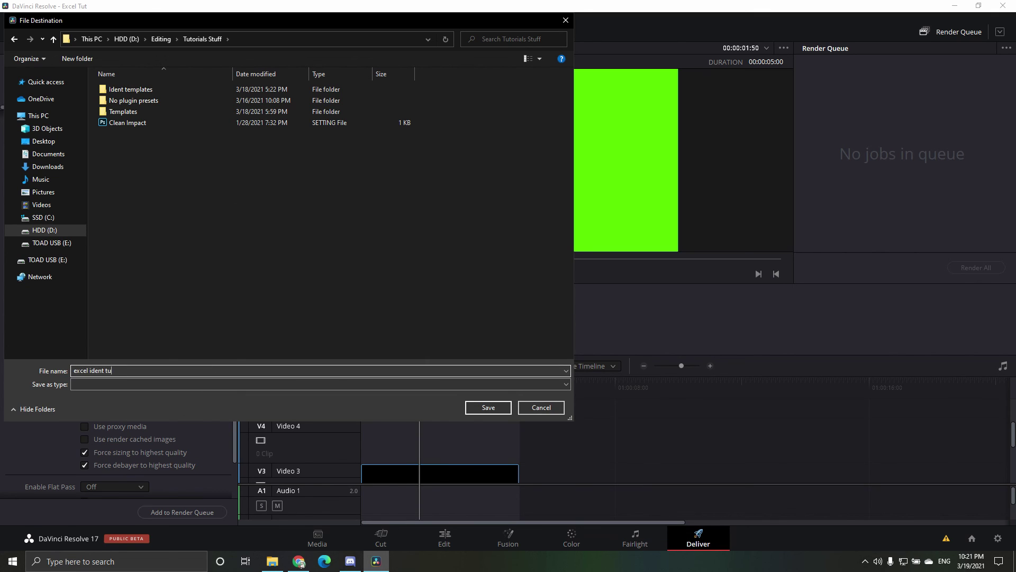
pyautogui.click(488, 407)
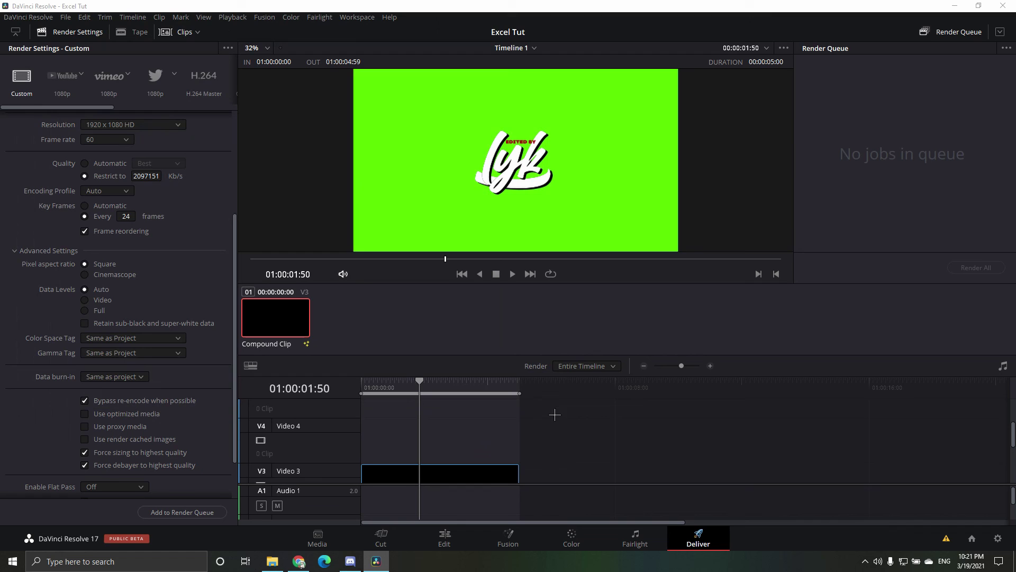
pyautogui.click(976, 267)
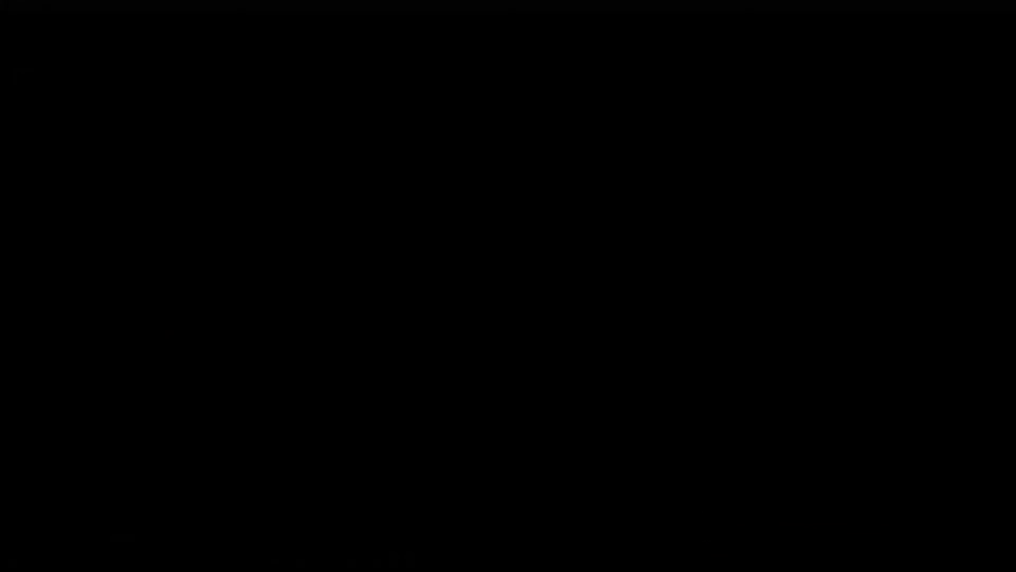
# Play the ident from the timeline start to 01:00:01:27 and move Compound Clip 2 from track V3 to V5.
pyautogui.press('Home')
pyautogui.press('space')
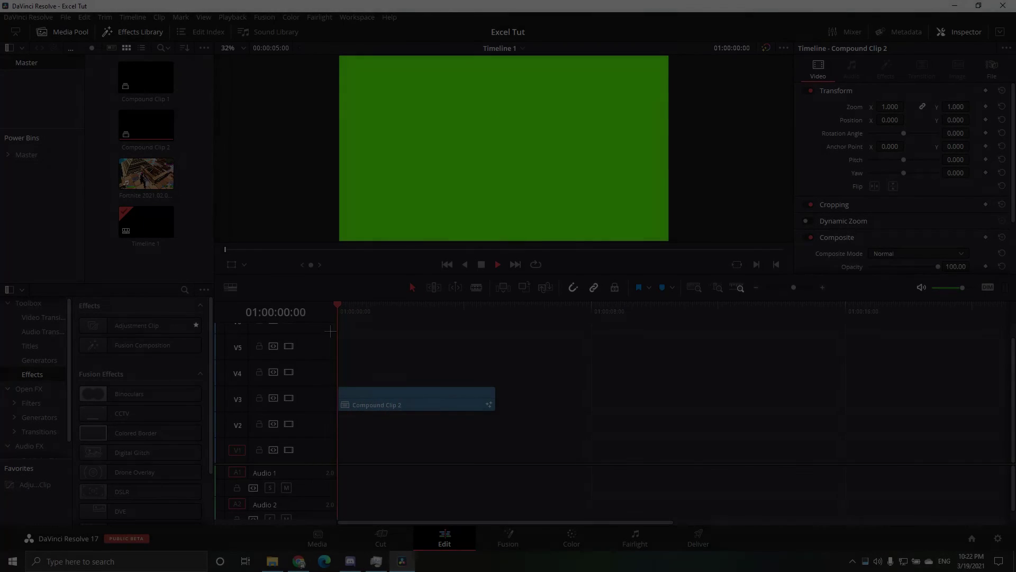
pyautogui.press('space')
pyautogui.scroll(6, 589, 199)
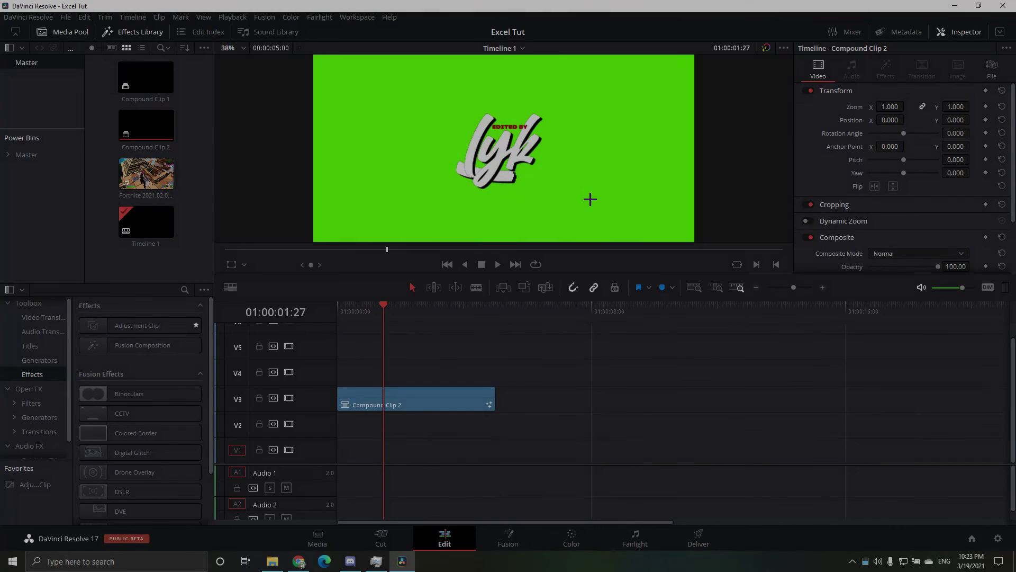
pyautogui.scroll(-6, 590, 199)
pyautogui.moveTo(423, 403); pyautogui.dragTo(423, 349)
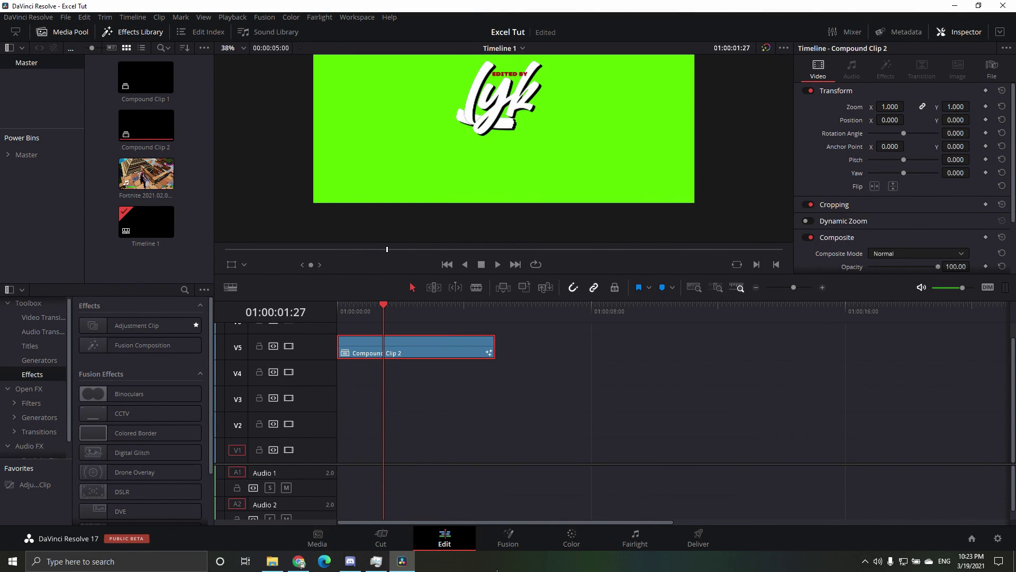
# Try a Delta Keyer after Transform1 on the Fusion page, sampling the green background as its reference, and delete the keyer.
pyautogui.click(509, 542)
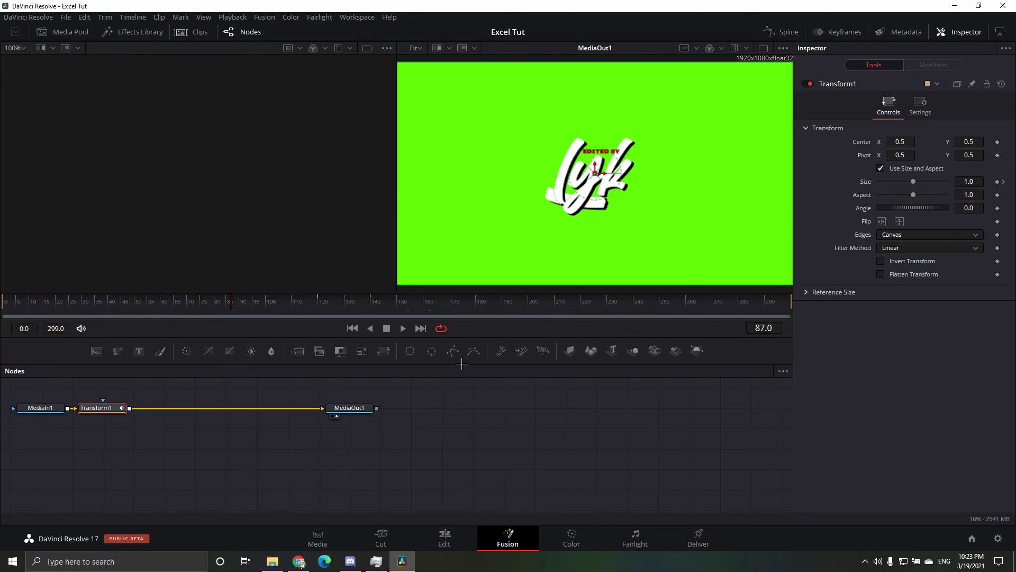
pyautogui.hotkey('shift', 'space')
pyautogui.write('de')
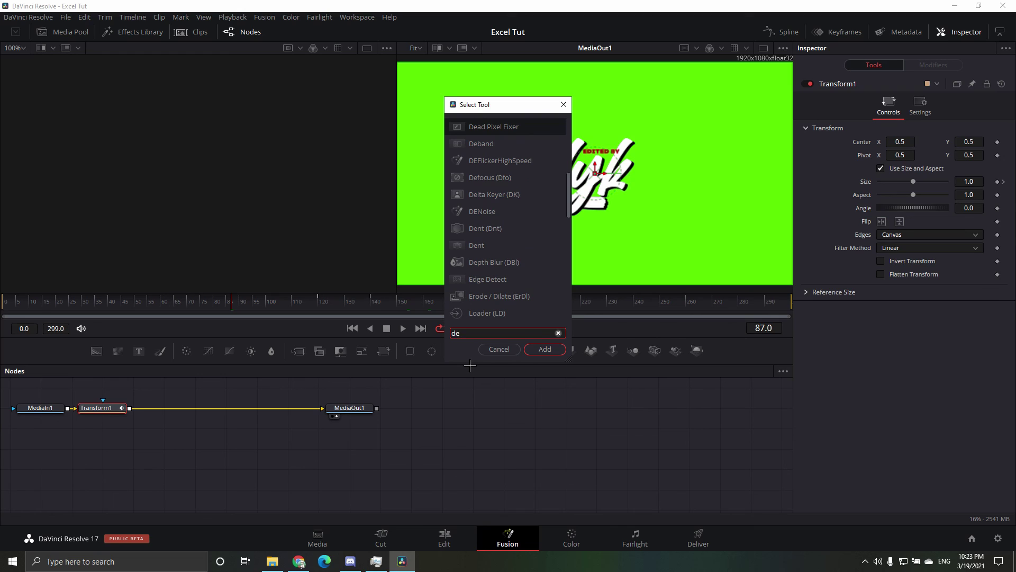
pyautogui.write('lta')
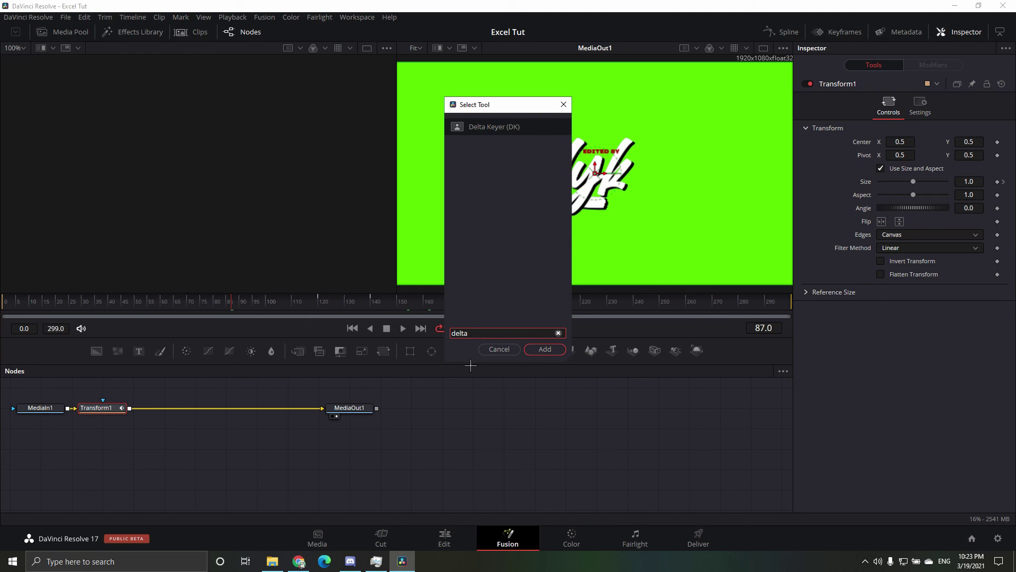
pyautogui.click(553, 353)
pyautogui.moveTo(891, 256); pyautogui.dragTo(749, 235)
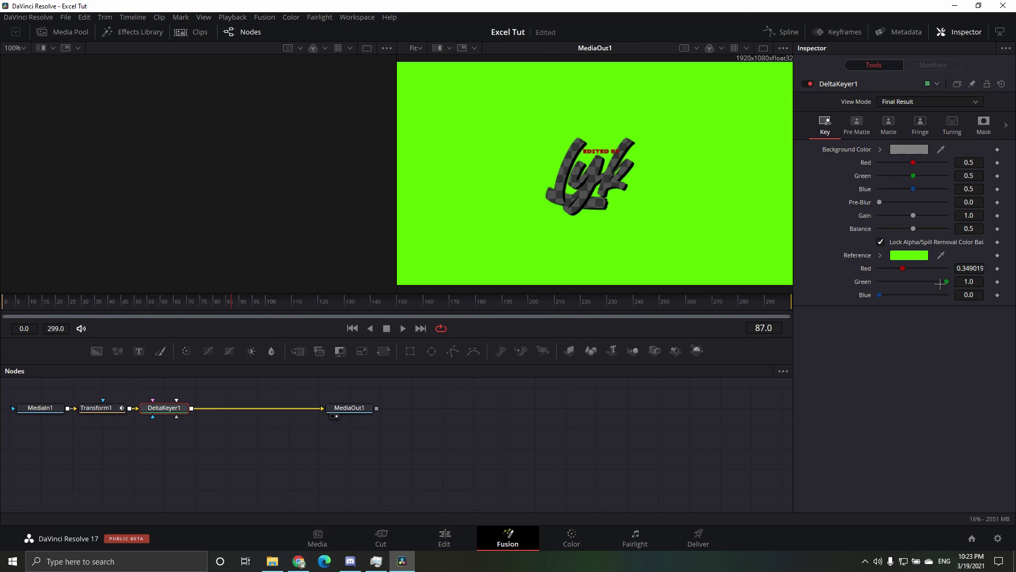
pyautogui.moveTo(164, 408); pyautogui.dragTo(217, 399)
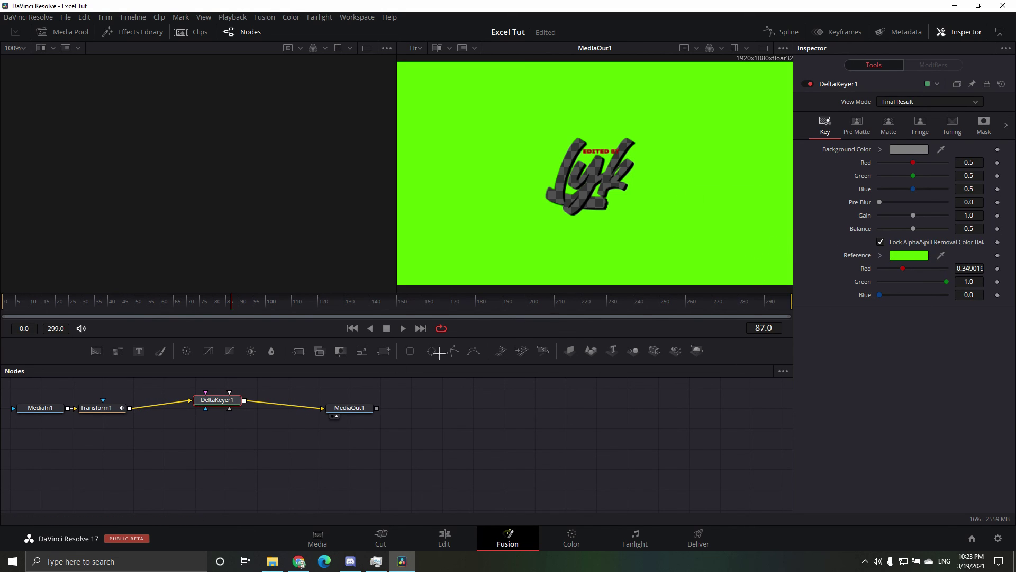
pyautogui.press('Delete')
# Return to the Edit page and move the playhead to 01:00:03:12.
pyautogui.click(465, 547)
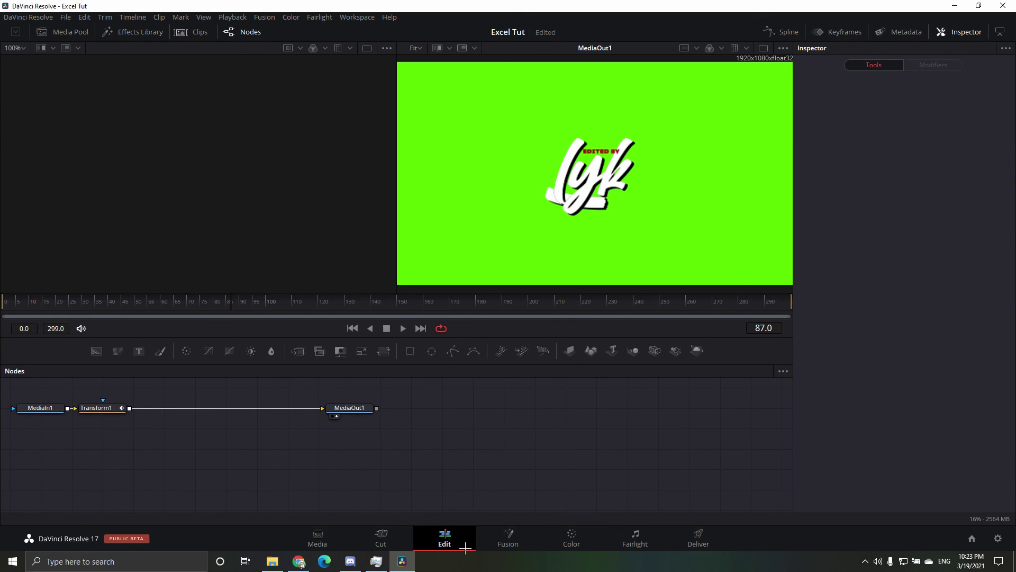
pyautogui.moveTo(386, 317); pyautogui.dragTo(457, 345)
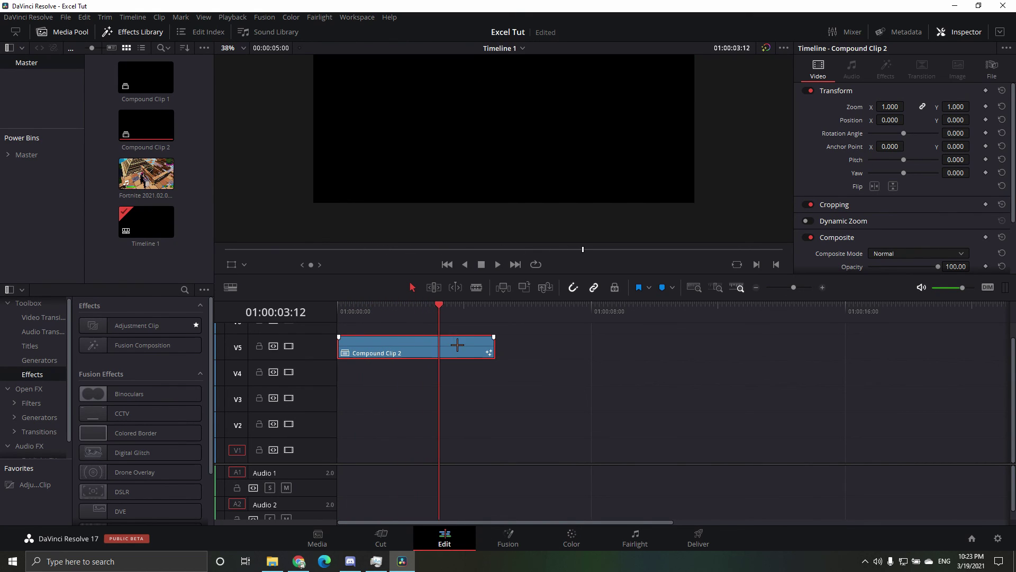